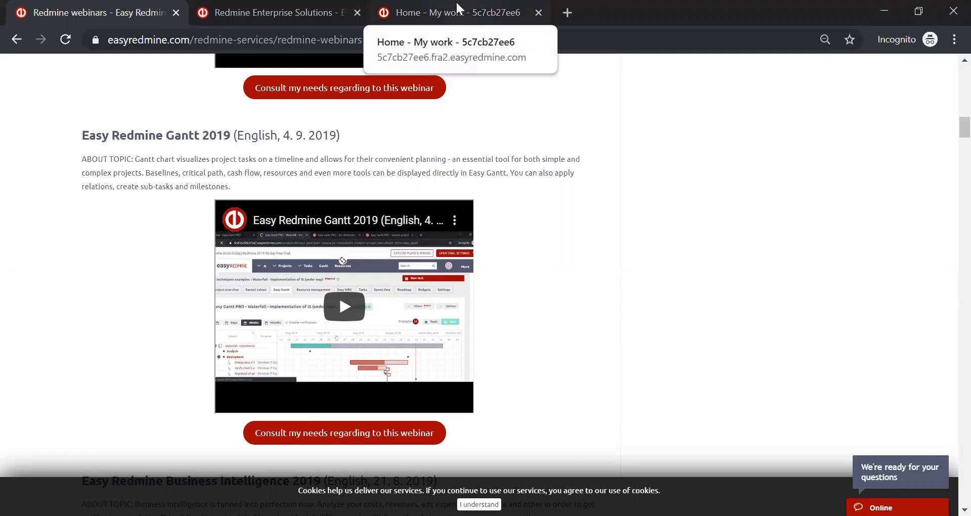
Step: Switch to the Easy Redmine trial's home page and dismiss the welcome tour and the user data notification
click(457, 8)
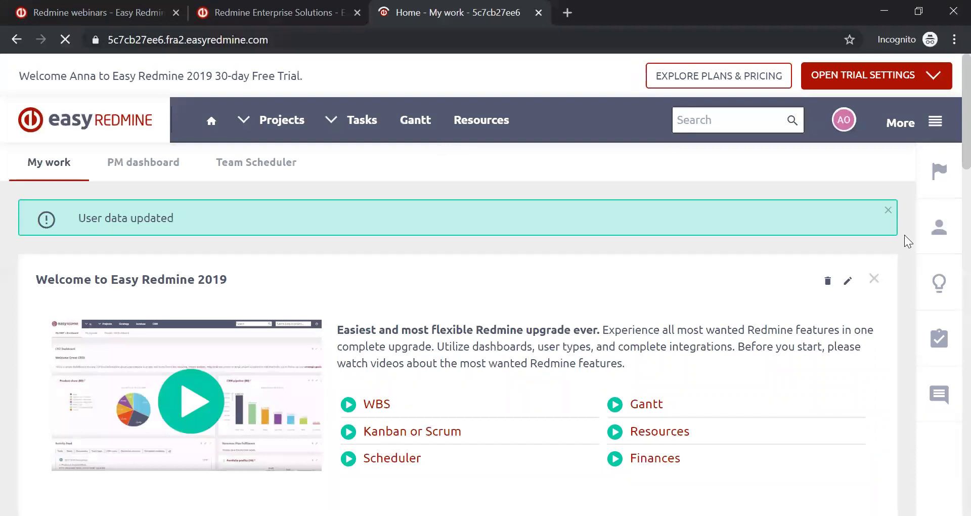
click(886, 209)
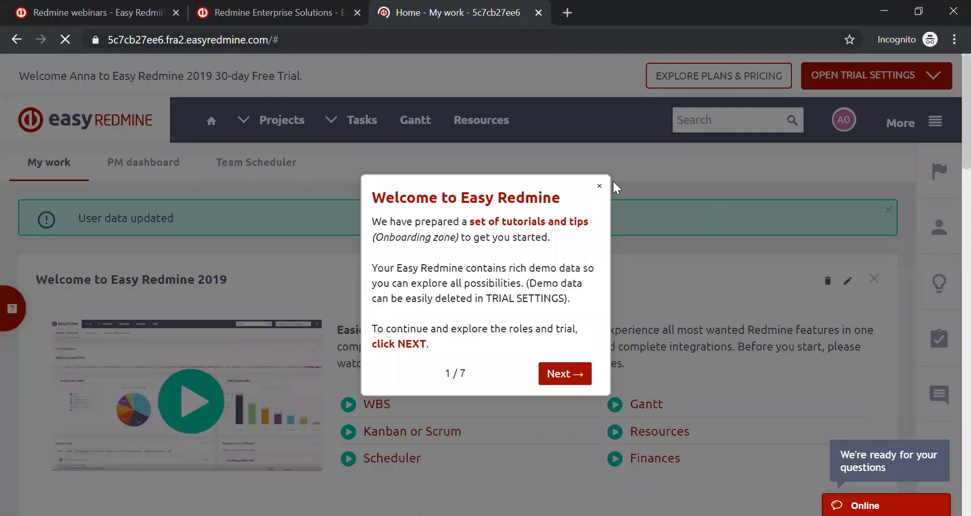
click(599, 186)
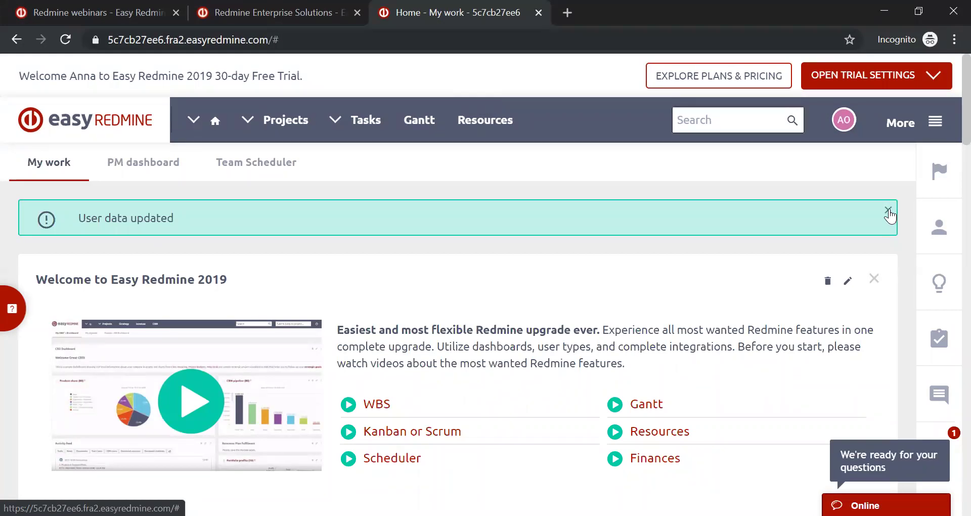
click(888, 211)
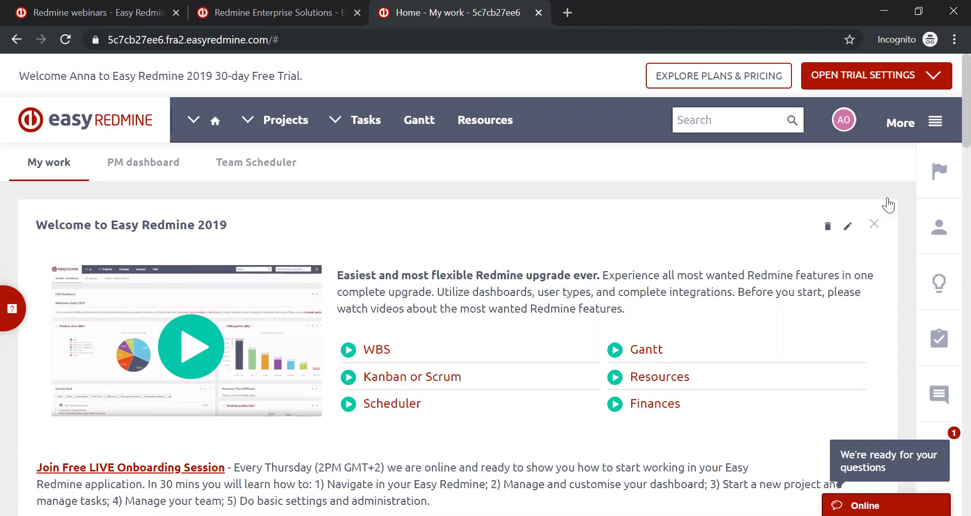
Step: Read the schedule of the free live onboarding session in the Welcome to Easy Redmine 2019 module
scroll(887, 198, down, 2)
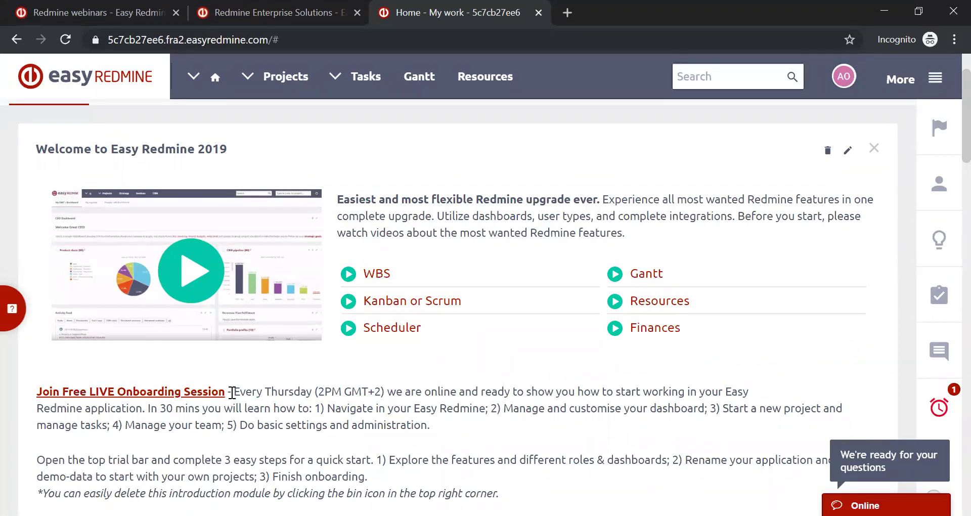
drag(232, 392, 754, 397)
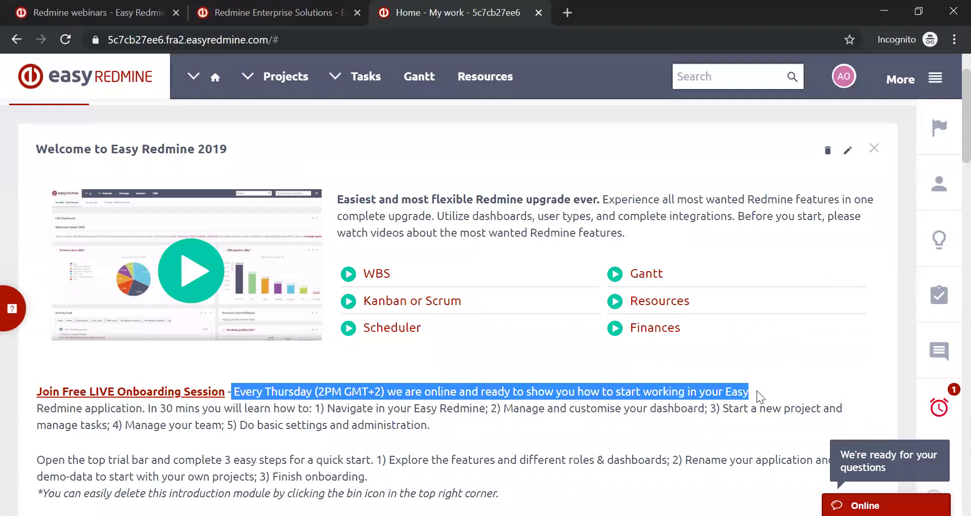
click(762, 368)
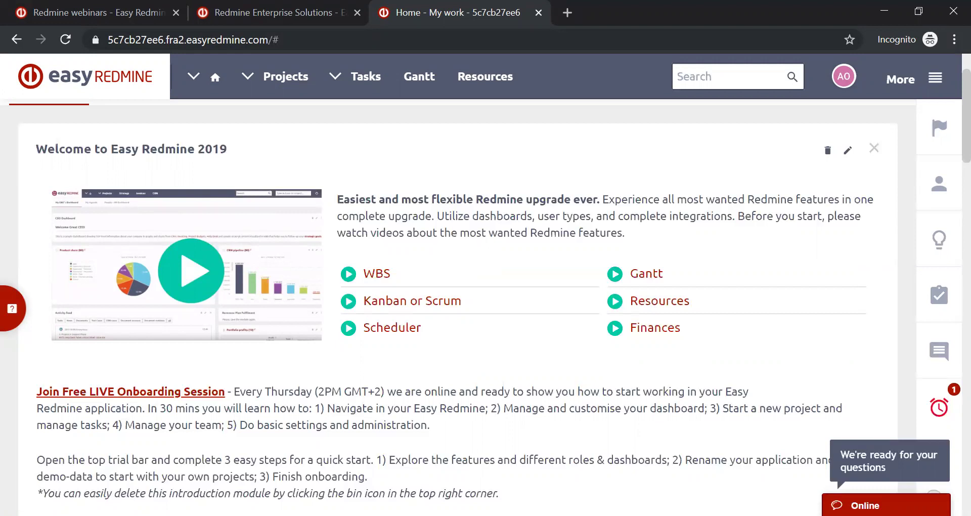
Step: Open the own user profile for editing and save it with the Compact custom design
click(842, 77)
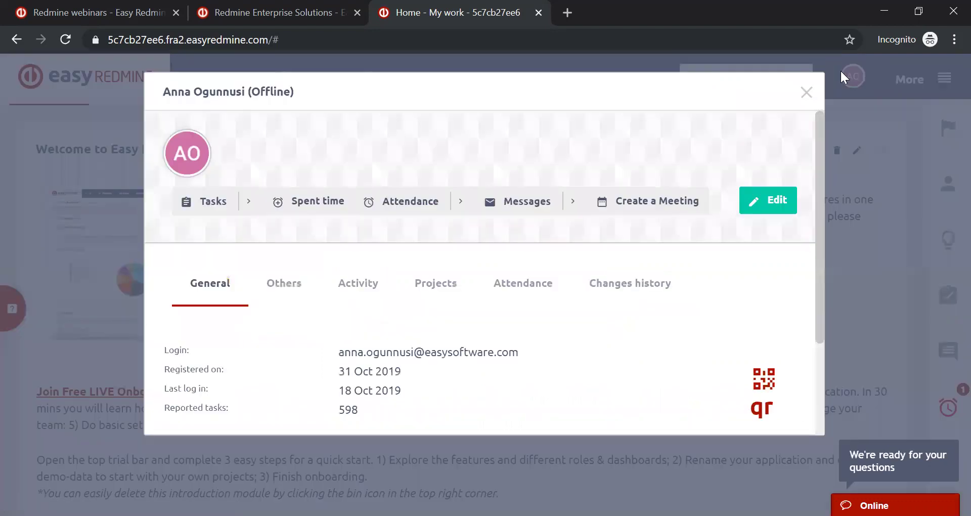
click(771, 202)
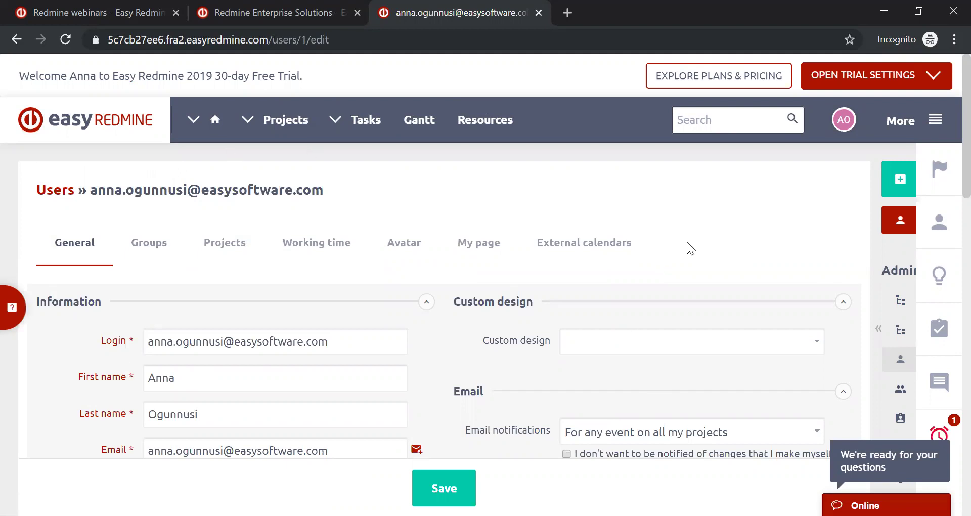
scroll(691, 248, down, 1)
click(817, 266)
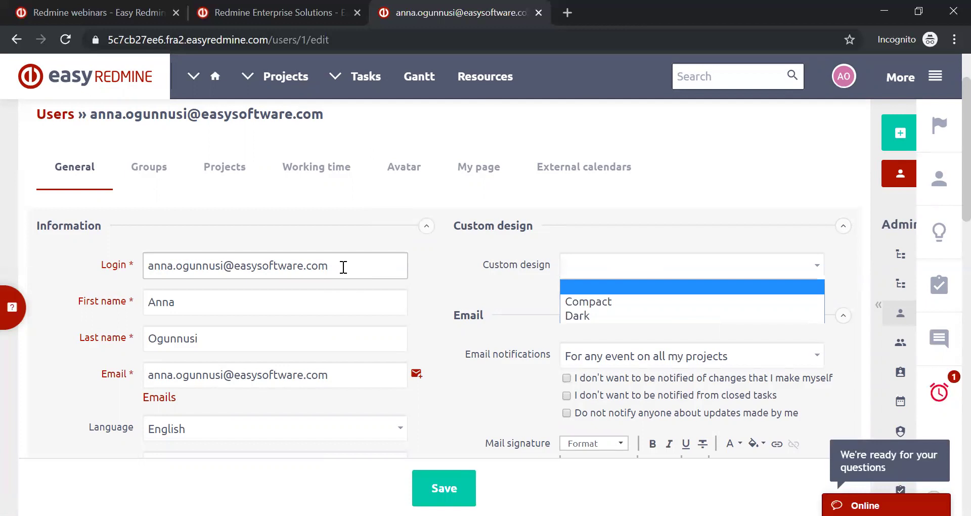
click(588, 302)
click(443, 487)
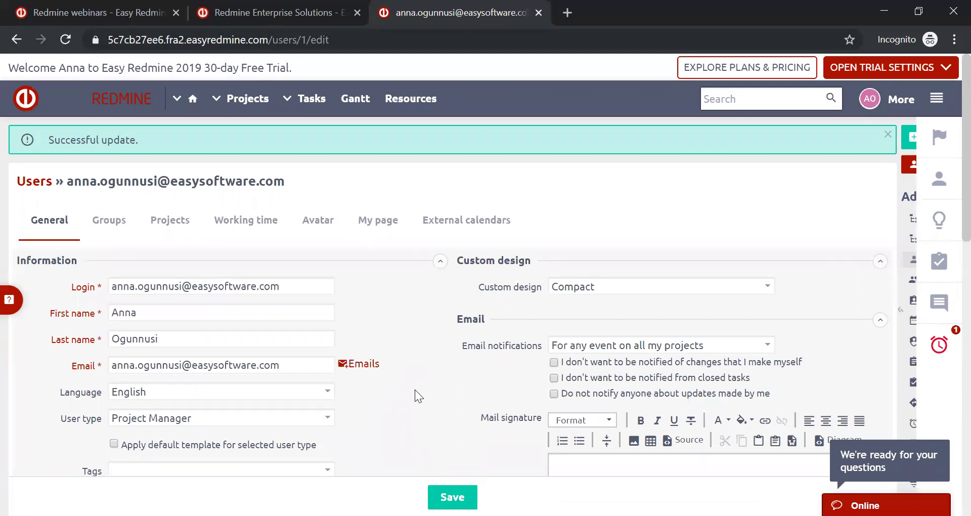
Step: Change the user's custom design to Dark and save the profile
click(629, 285)
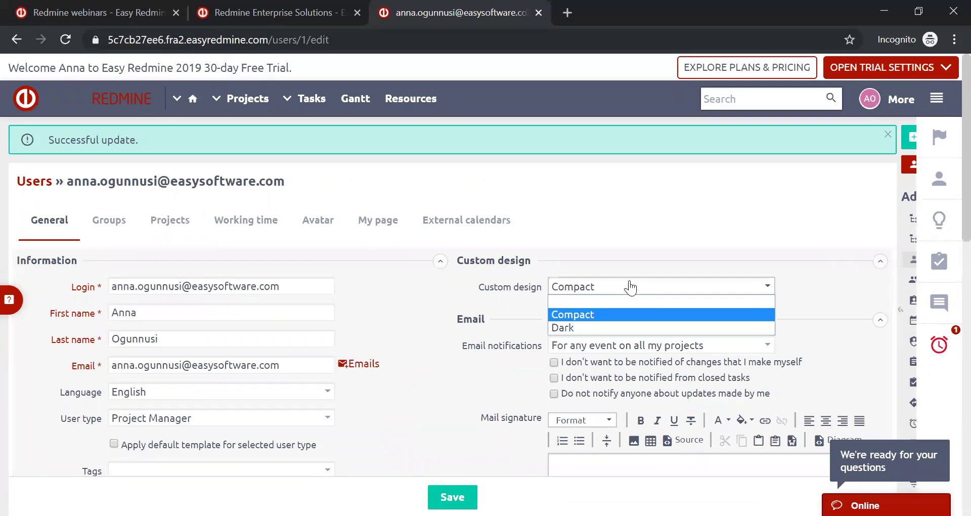
click(573, 328)
click(447, 495)
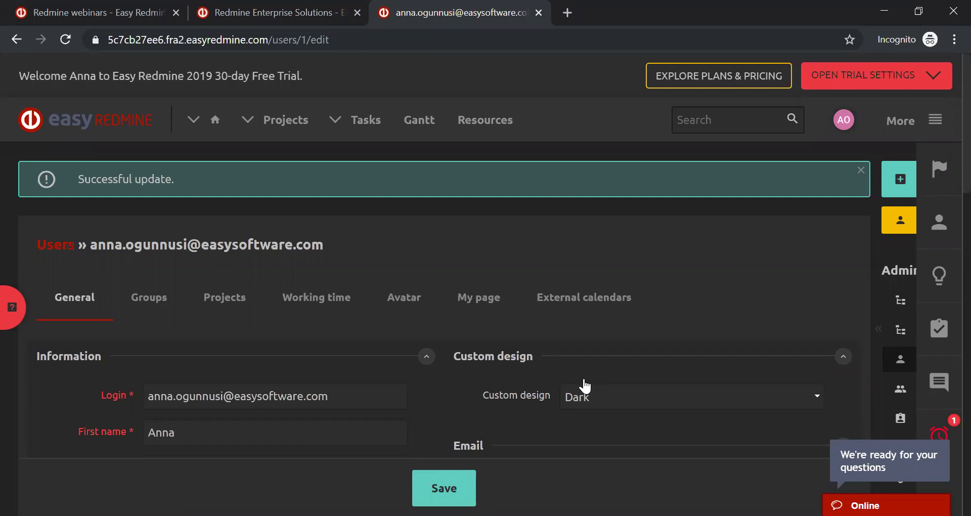
Step: Reset the user's custom design to the blank option and save the profile
click(610, 409)
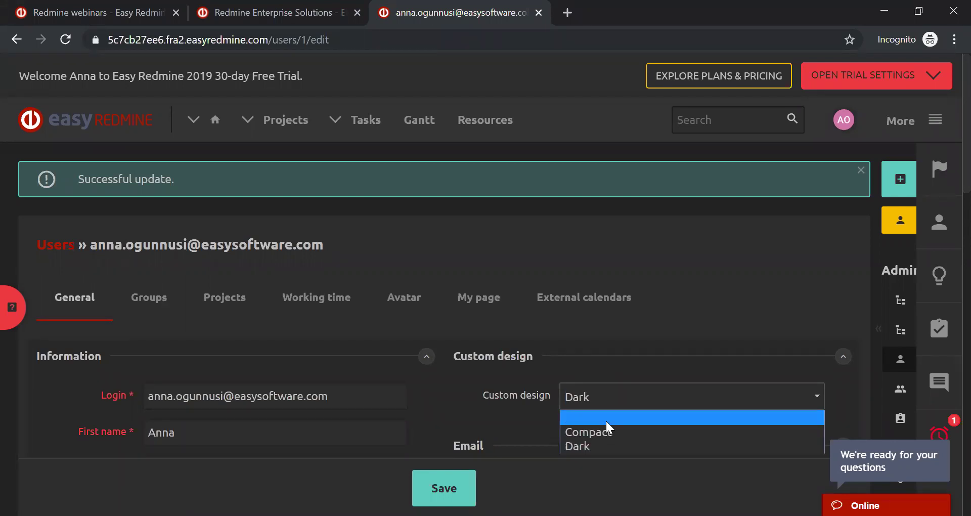
click(605, 420)
click(443, 488)
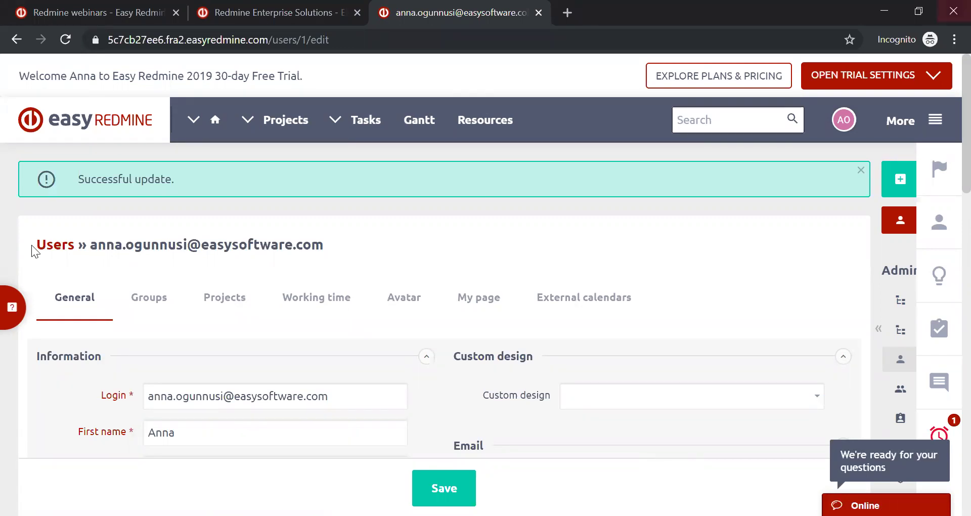
Step: Return to the My work dashboard and view its Projects' Gantt module
click(144, 125)
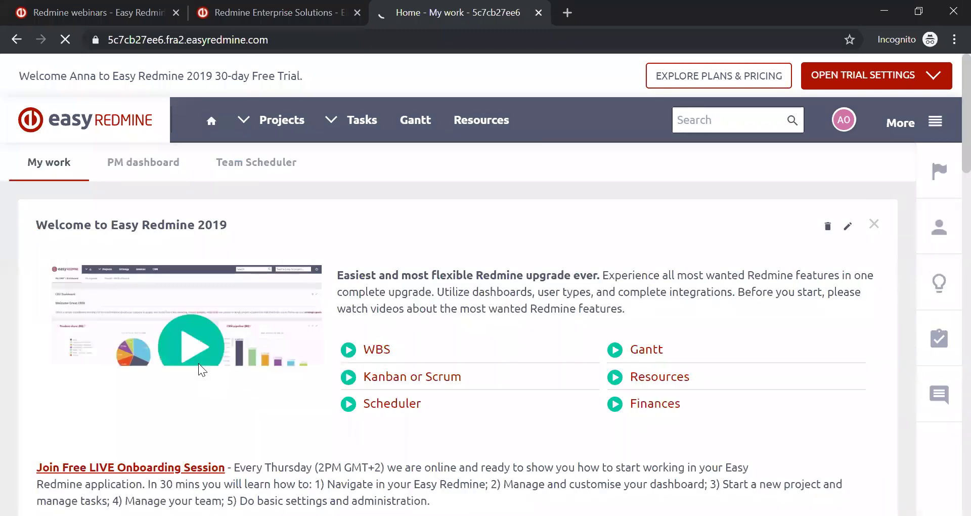
scroll(479, 221, down, 2)
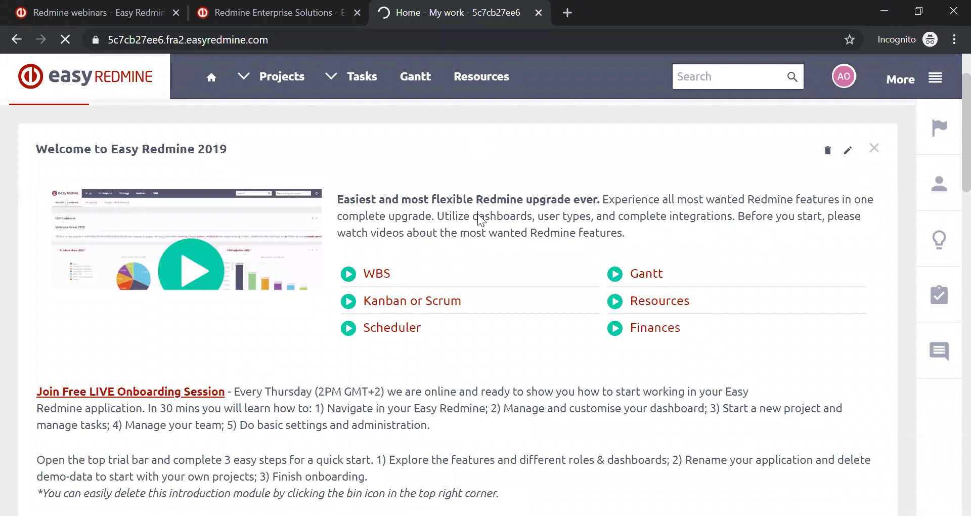
scroll(479, 214, down, 2)
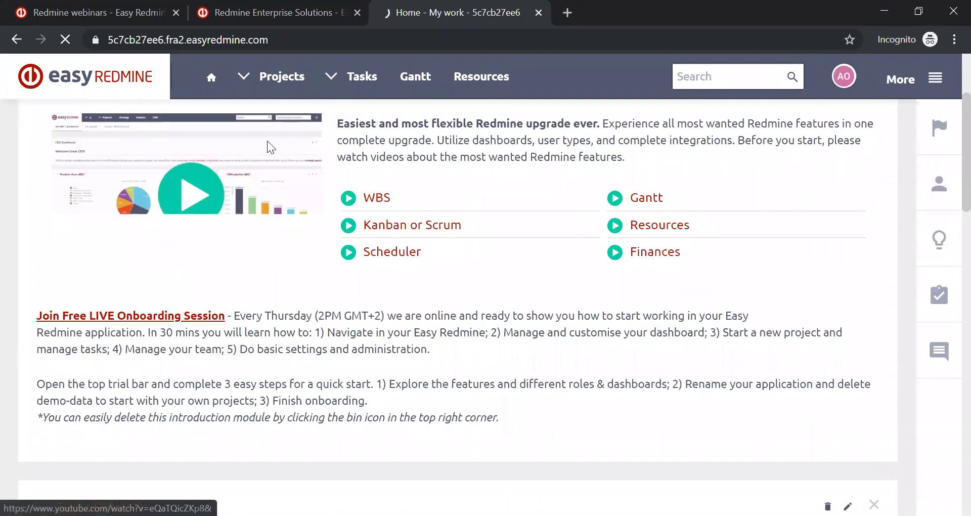
scroll(492, 182, down, 6)
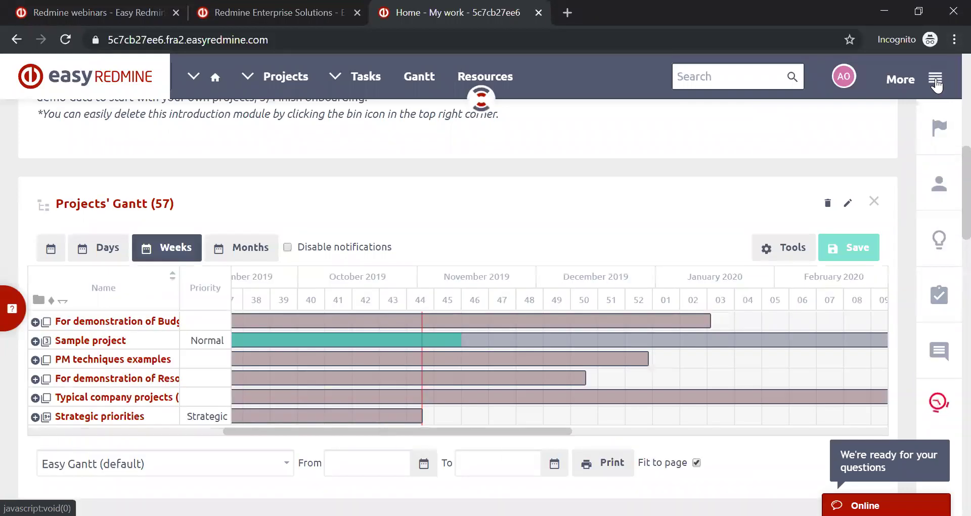
Step: Look through the overview of additional application modules and close it
click(936, 81)
scroll(829, 227, down, 6)
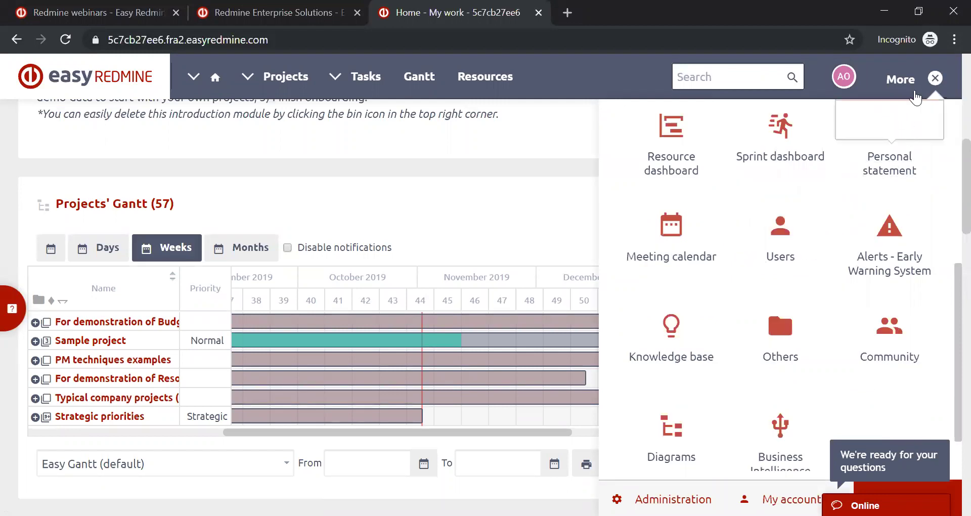
click(936, 79)
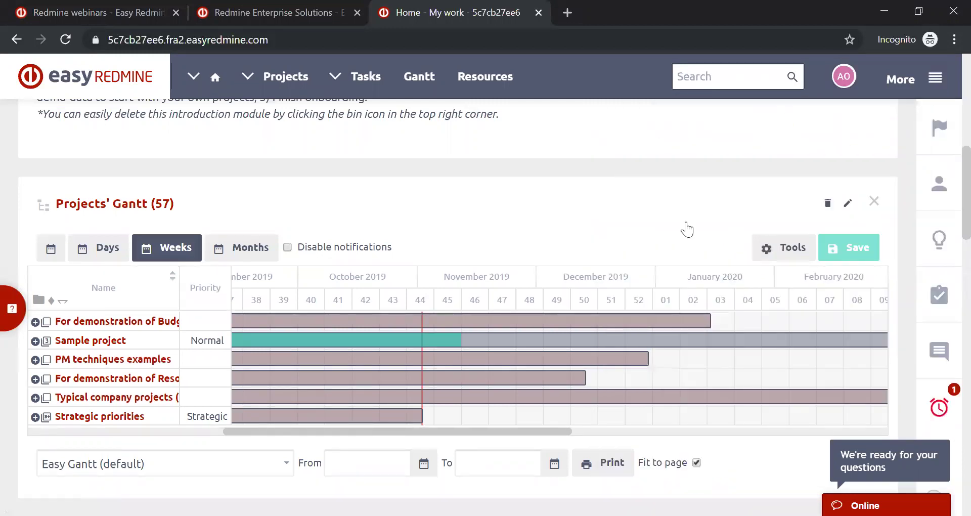
Step: Examine the Easy Scheduler module on the dashboard, including its task list, the week's calendar entries and the event type legend
scroll(685, 226, down, 3)
scroll(686, 221, down, 3)
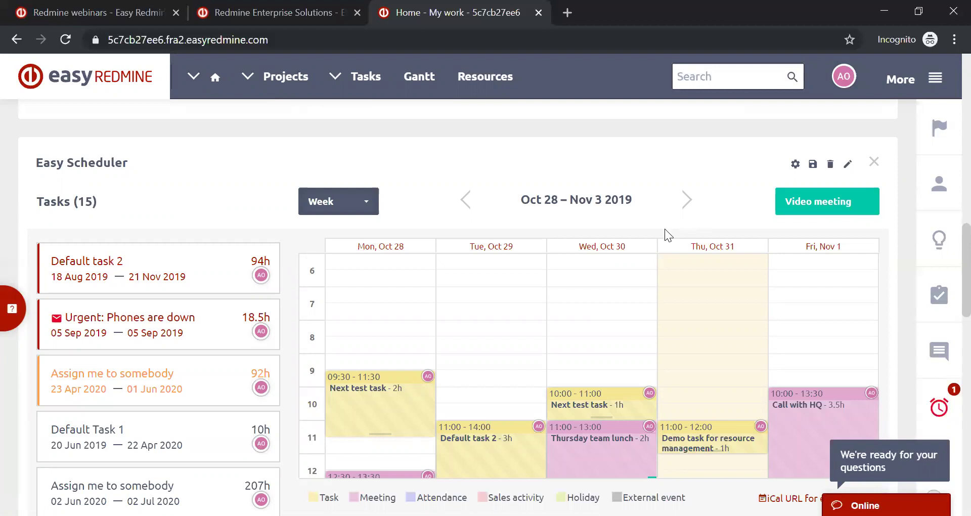
scroll(229, 190, down, 2)
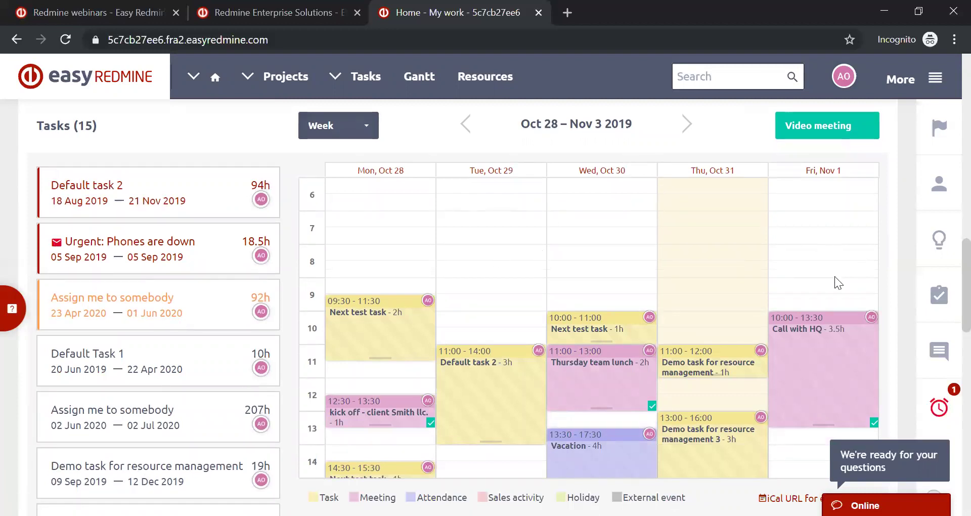
scroll(835, 277, down, 3)
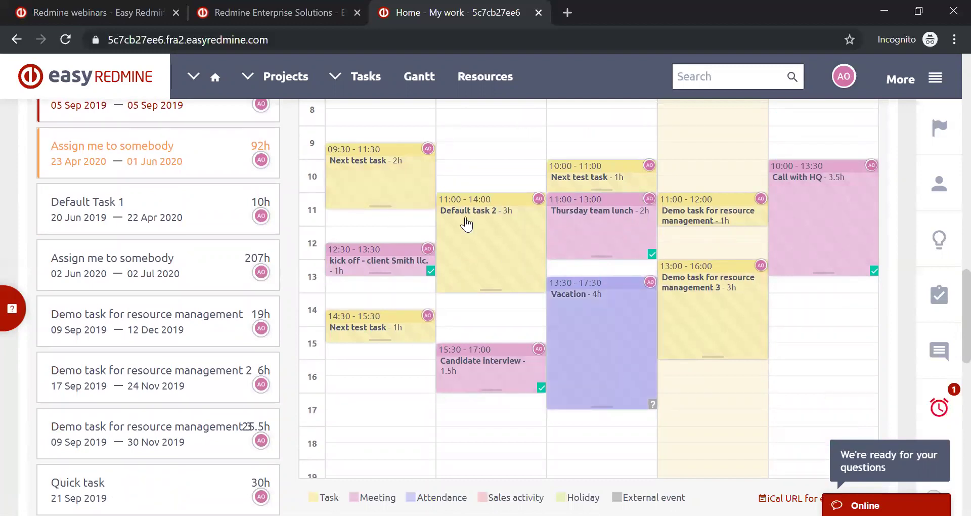
scroll(762, 158, down, 5)
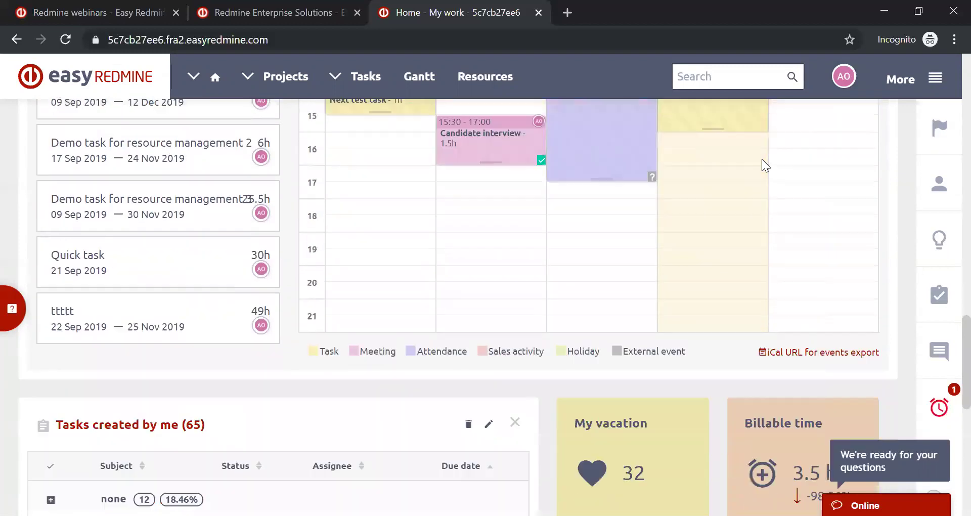
scroll(762, 159, up, 3)
scroll(762, 159, down, 1)
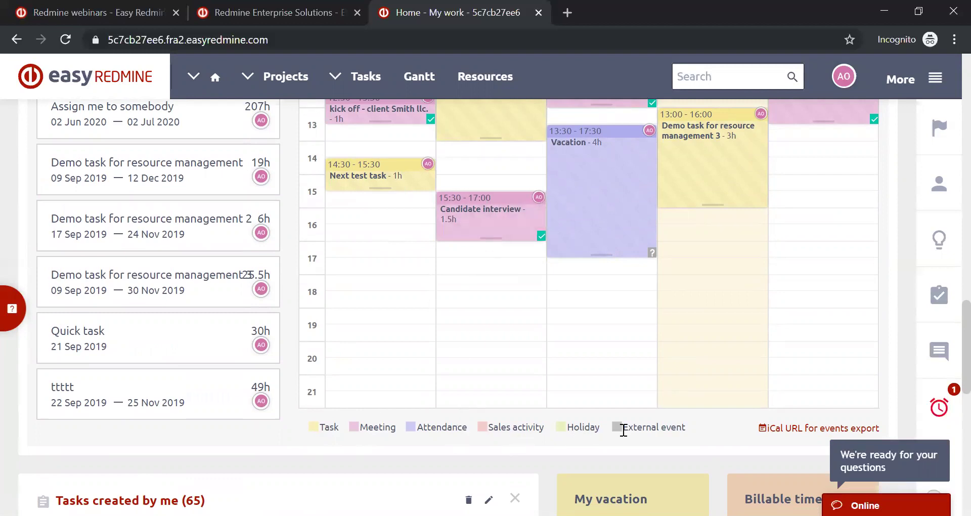
scroll(651, 336, up, 1)
scroll(652, 336, up, 3)
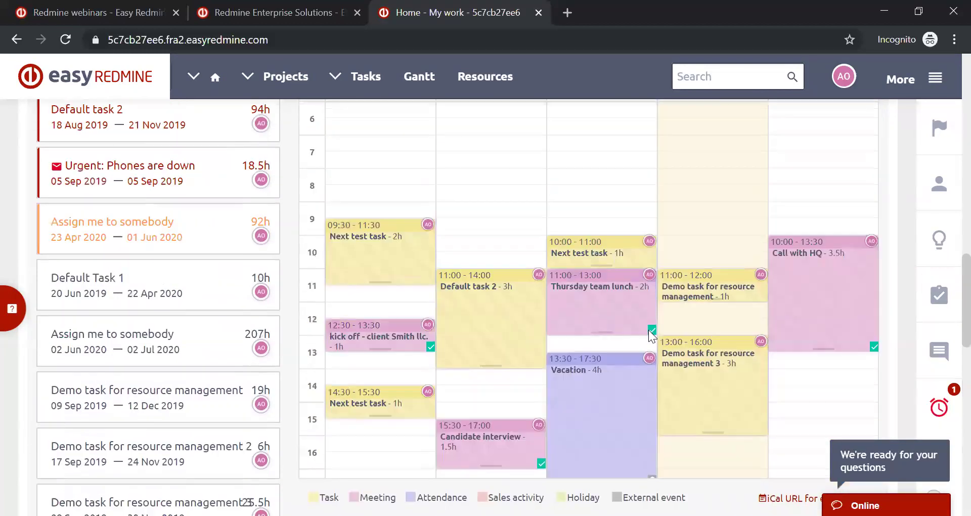
scroll(652, 336, up, 3)
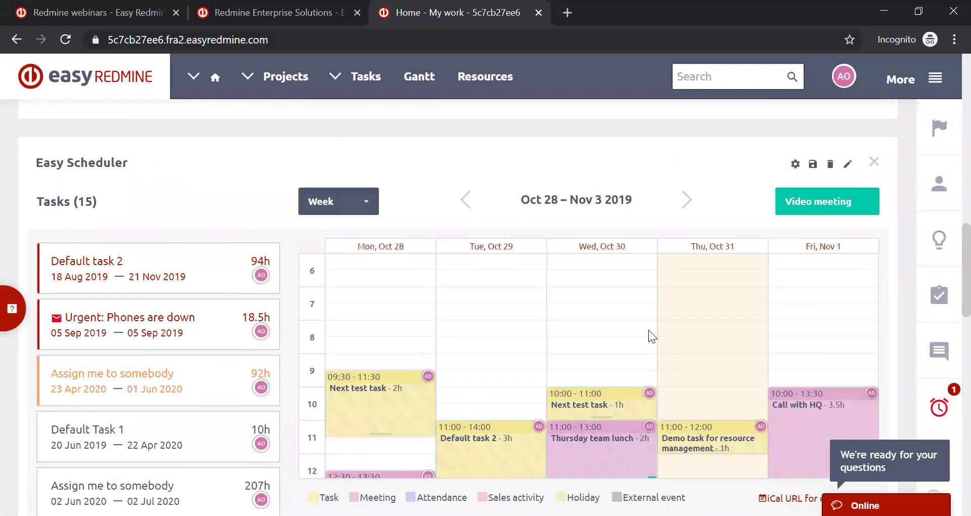
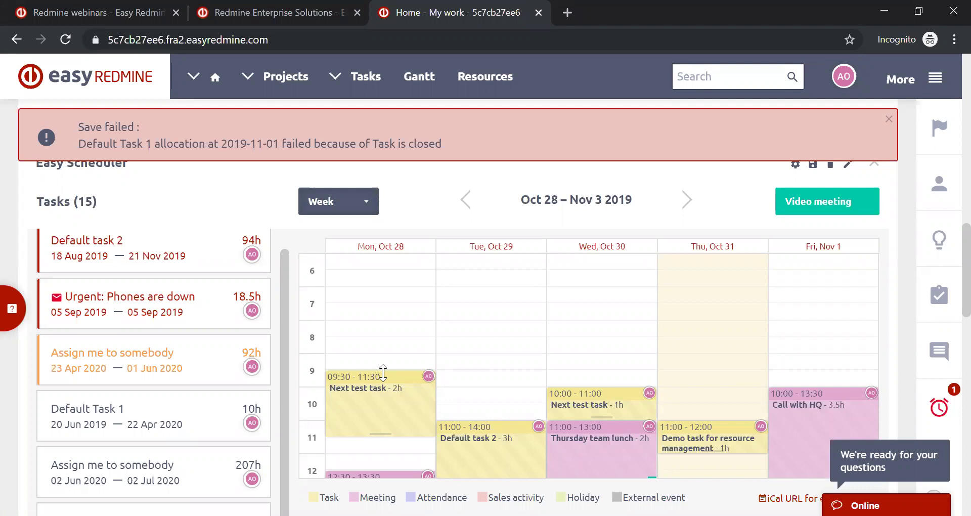
Step: Open the details of Monday's 09:30 Next test task from the scheduler and dismiss the save error
scroll(412, 329, down, 3)
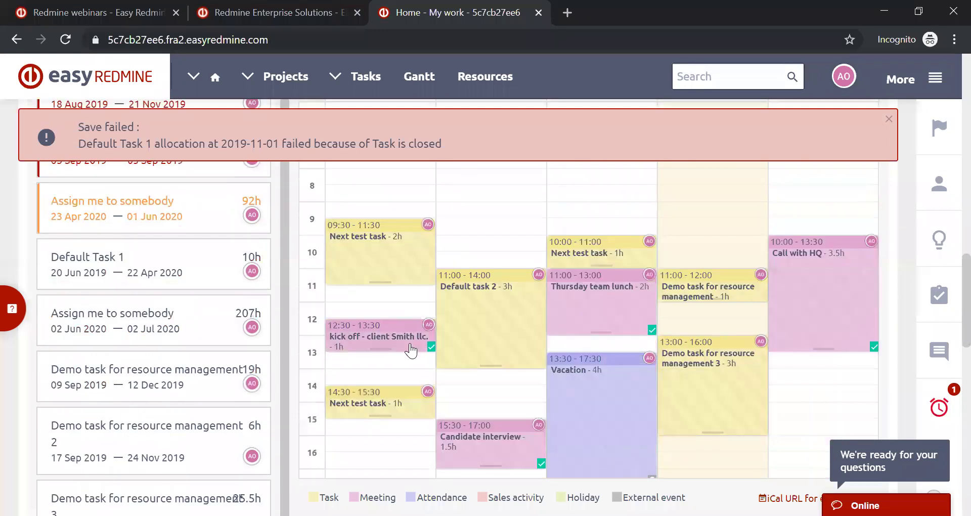
scroll(410, 349, up, 3)
scroll(409, 343, down, 2)
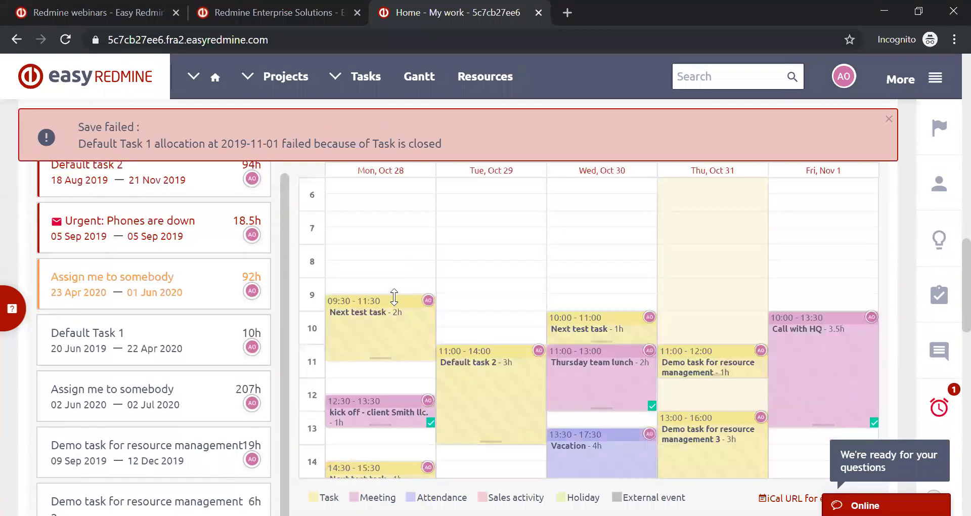
click(395, 328)
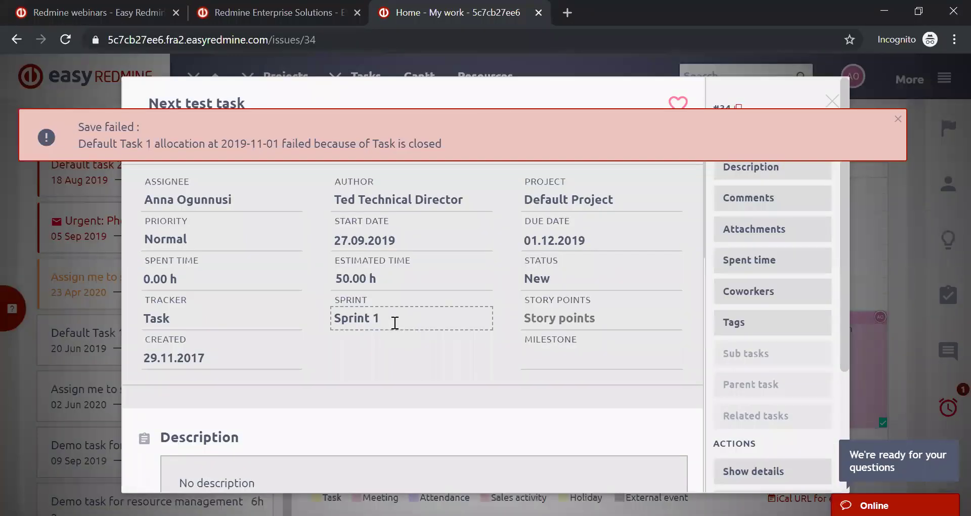
click(898, 121)
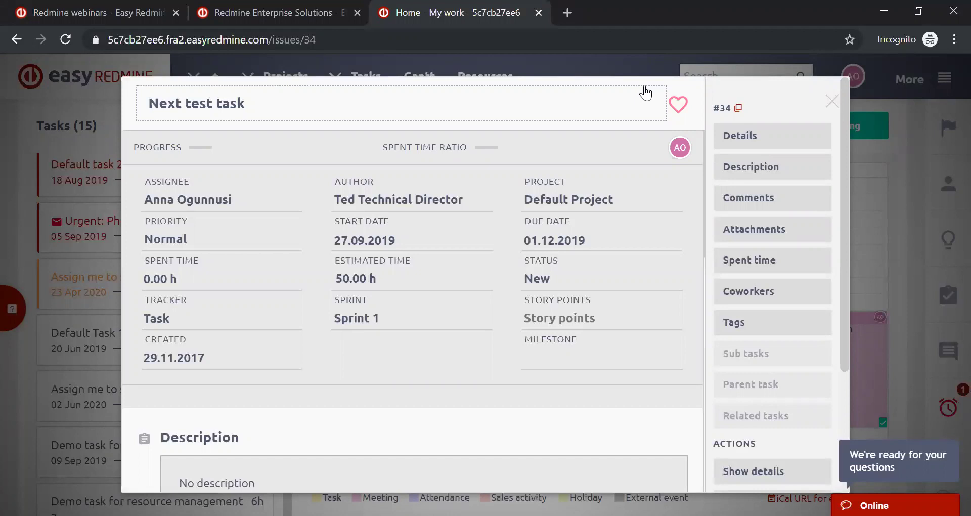
Step: Close the task details and open the home page in a new browser tab
click(836, 106)
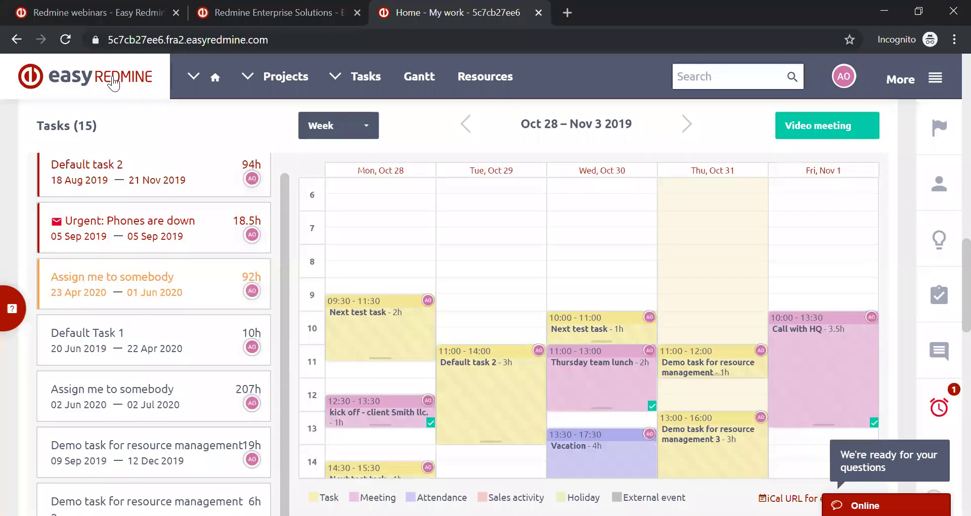
right_click(114, 84)
click(172, 89)
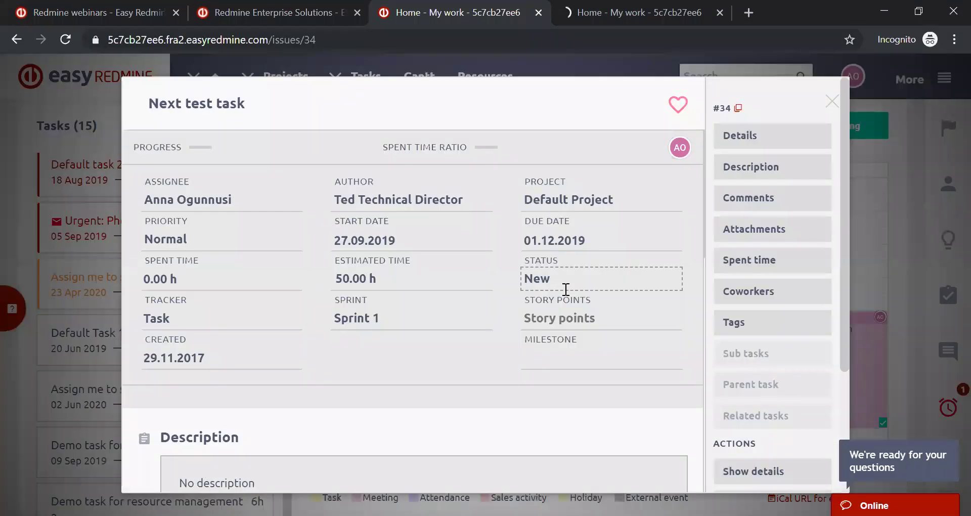
Step: Switch to the newly opened home page and open the My tasks list
click(653, 15)
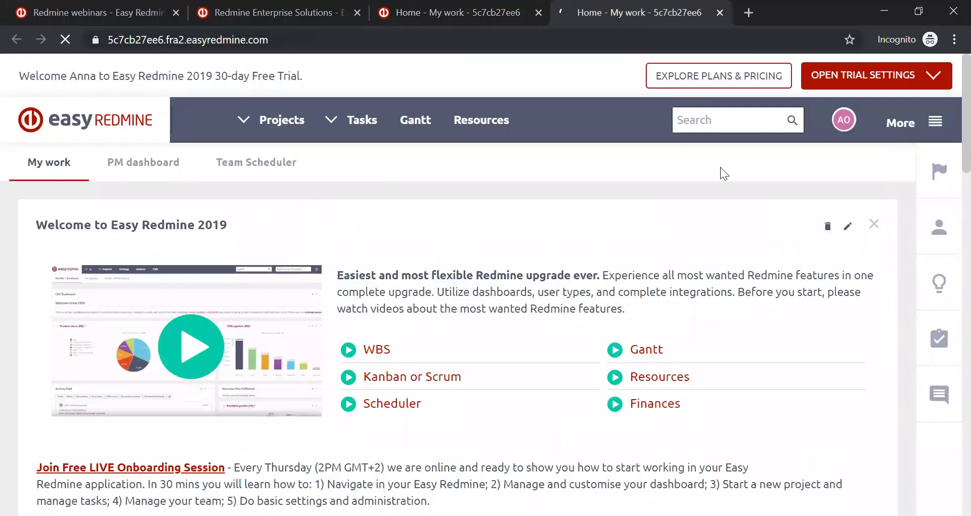
scroll(481, 238, down, 12)
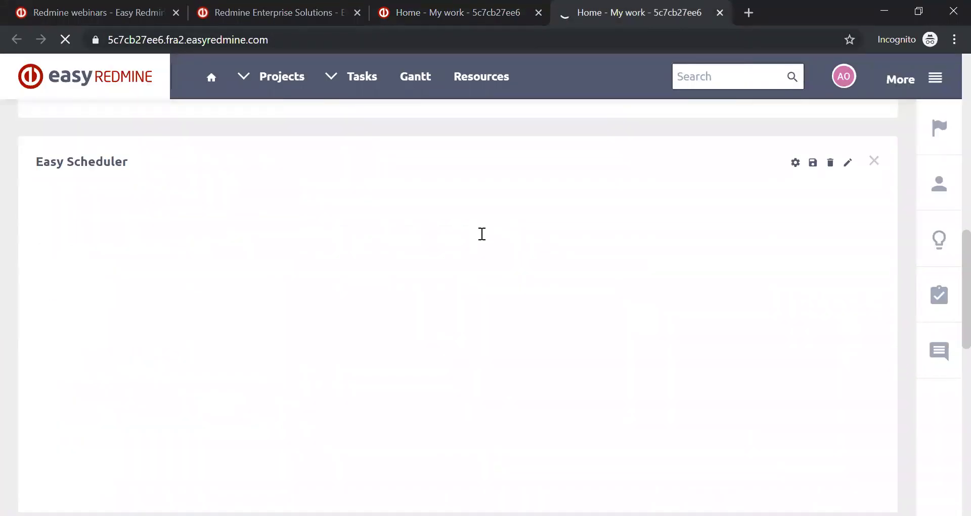
scroll(481, 234, up, 3)
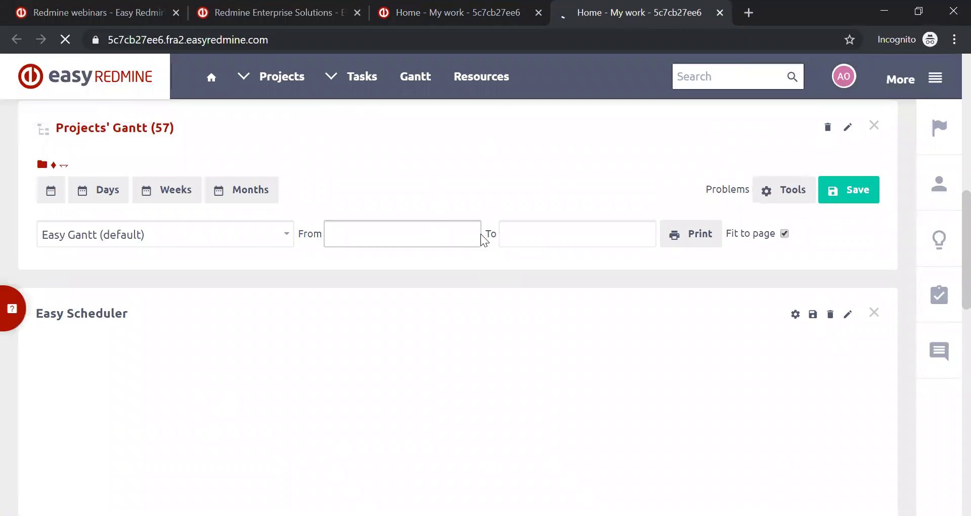
click(334, 79)
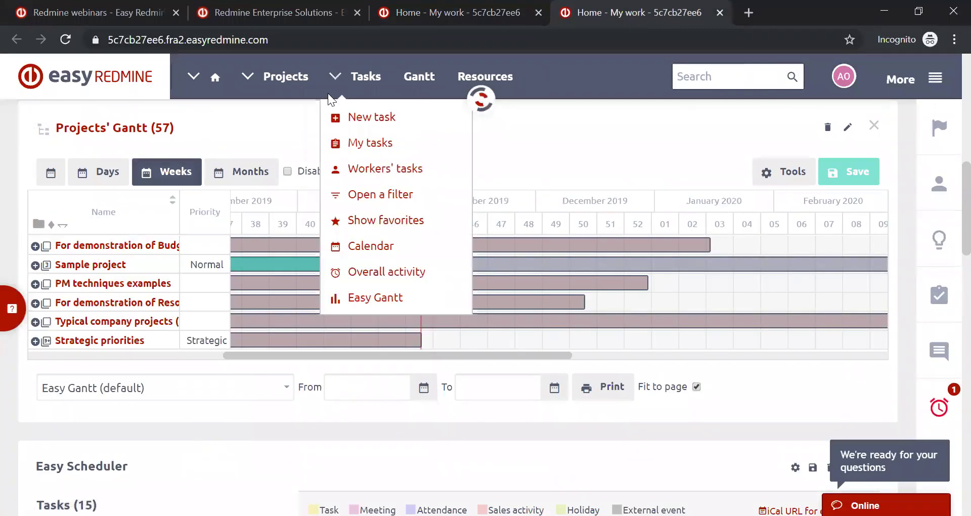
click(362, 148)
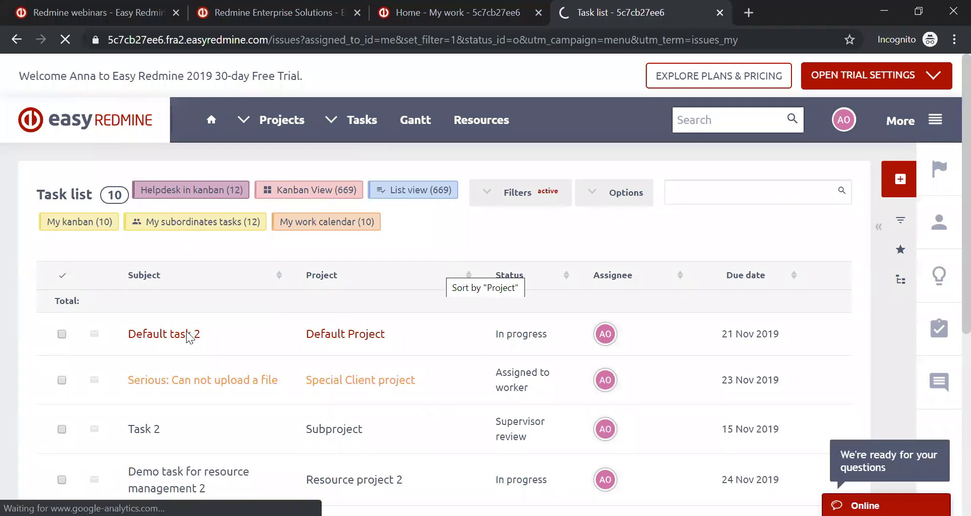
Step: Open Default task 2 from the task list in a new browser tab and switch to it
click(174, 335)
right_click(184, 335)
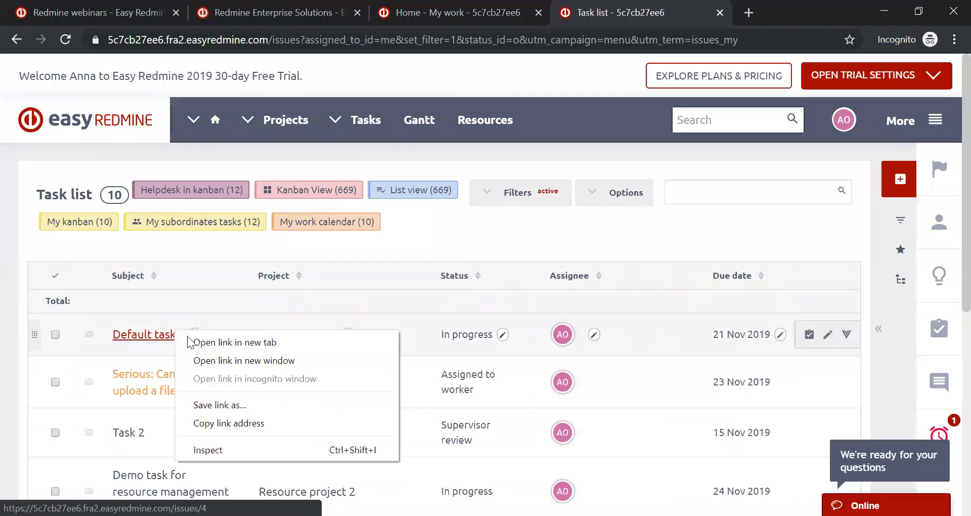
click(193, 342)
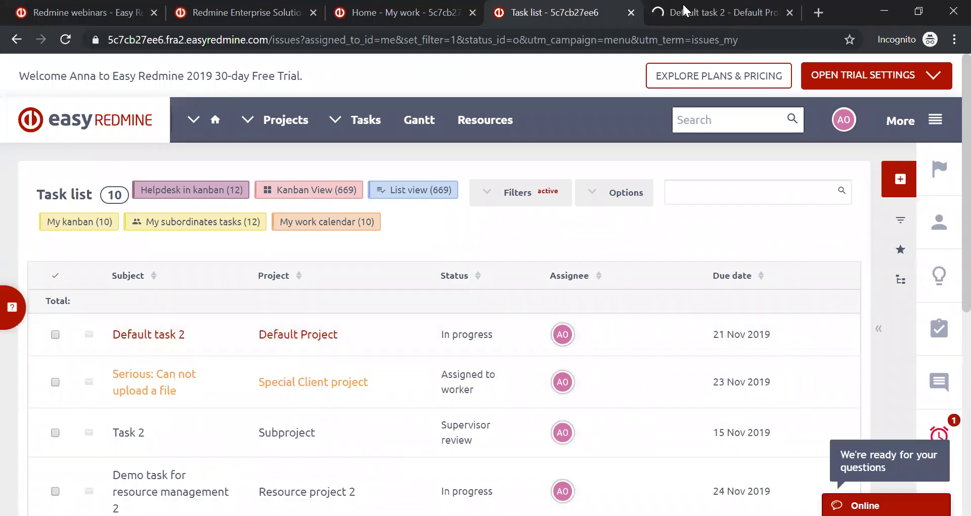
click(699, 7)
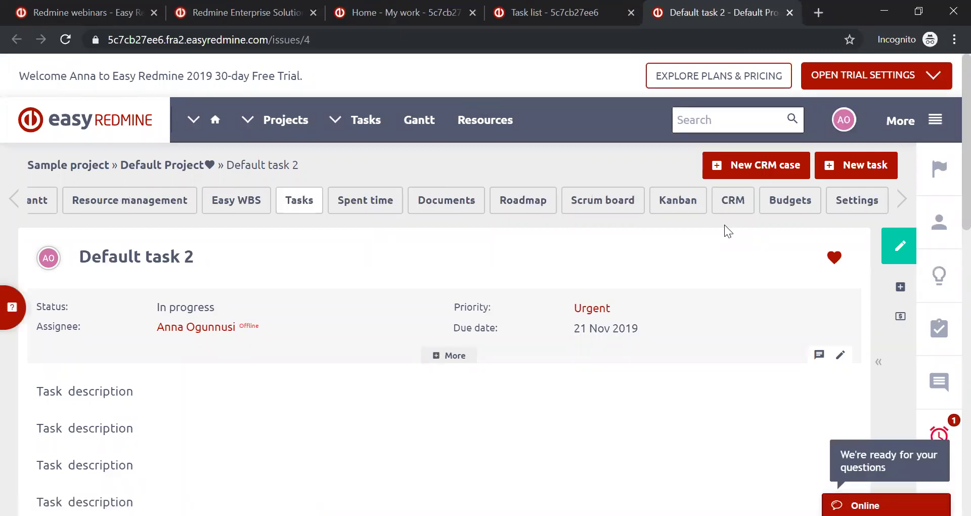
Step: Look through the Default task 2 page from its header and description down to the budget and comments
scroll(949, 253, down, 2)
scroll(950, 253, down, 10)
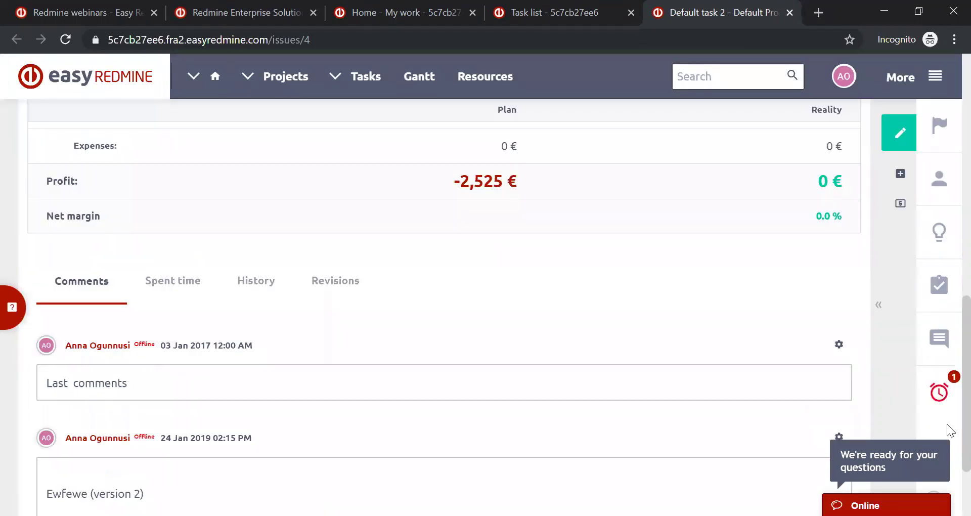
scroll(951, 213, up, 12)
scroll(946, 96, down, 2)
scroll(950, 181, up, 2)
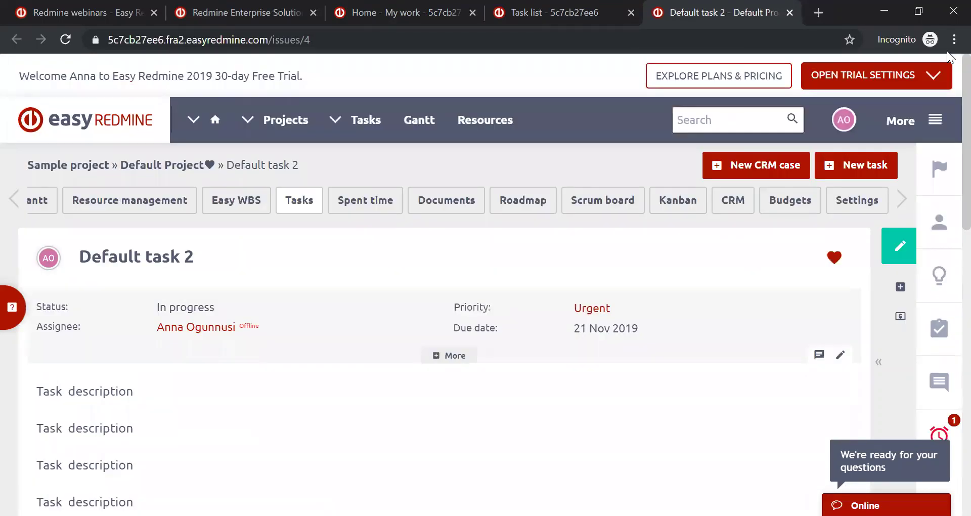
Step: Return to the Next test task details in the scheduler and view the assignee, start date and author choices without changing them
click(414, 7)
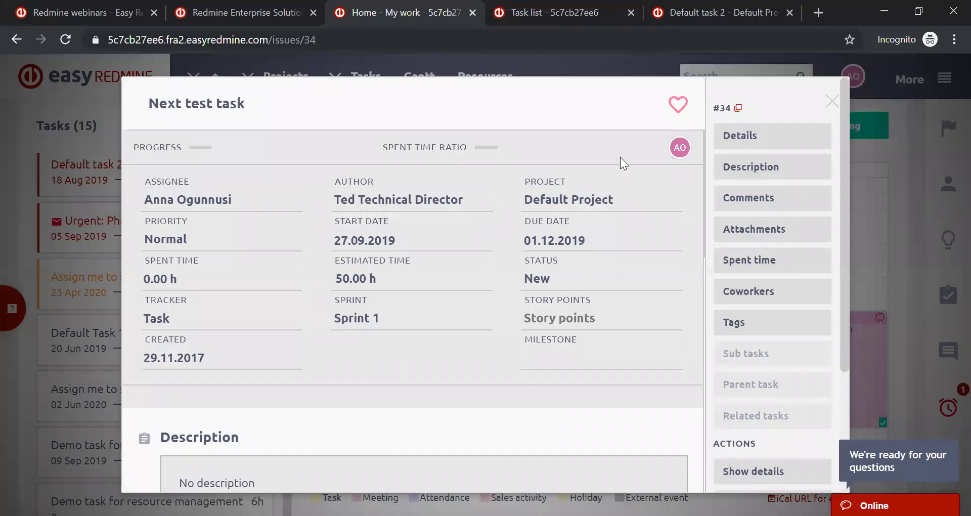
click(214, 204)
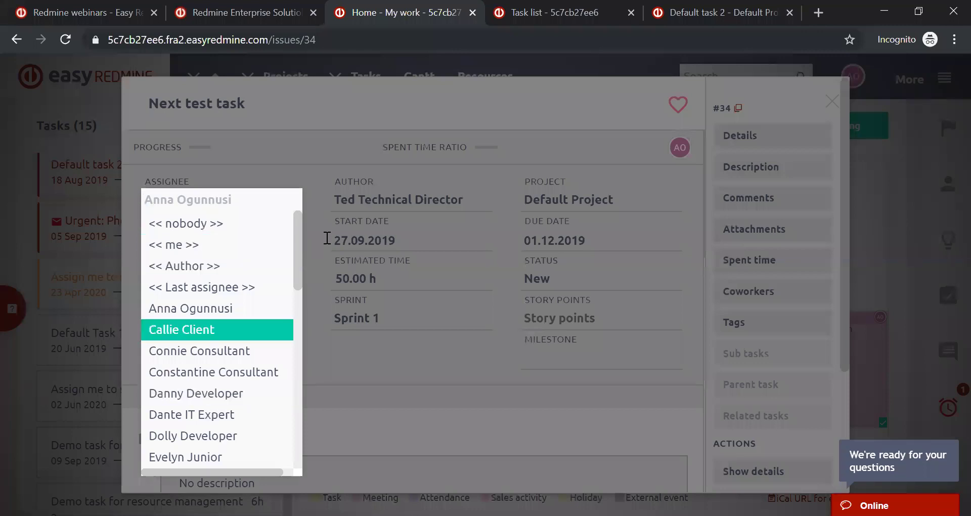
click(376, 238)
click(377, 238)
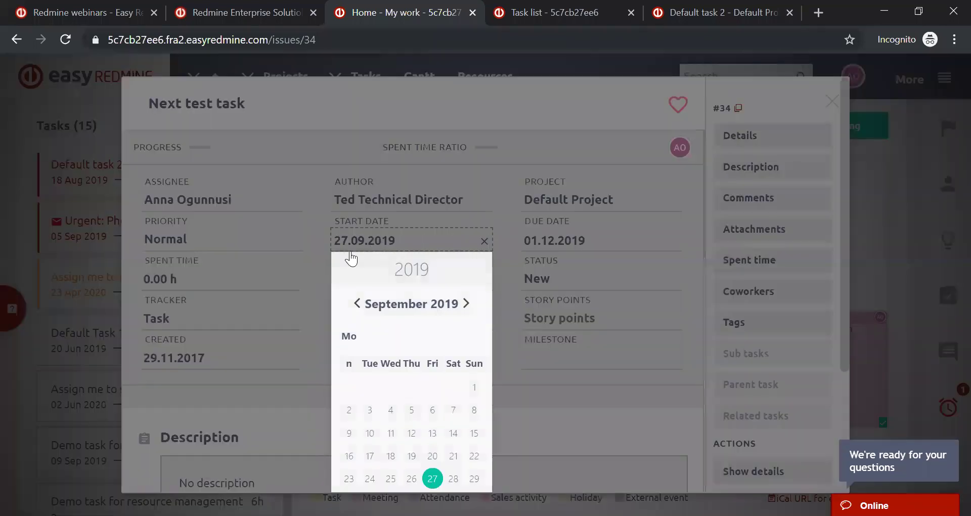
click(169, 301)
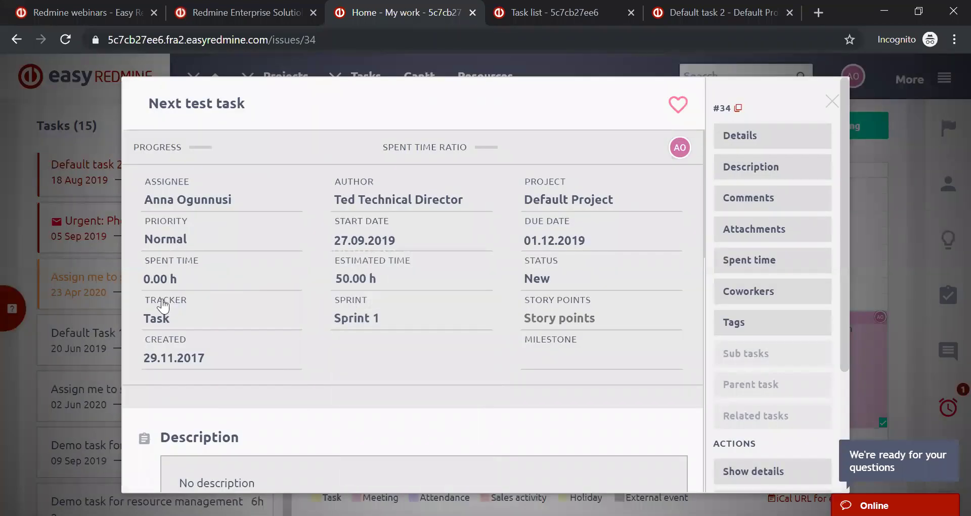
click(399, 194)
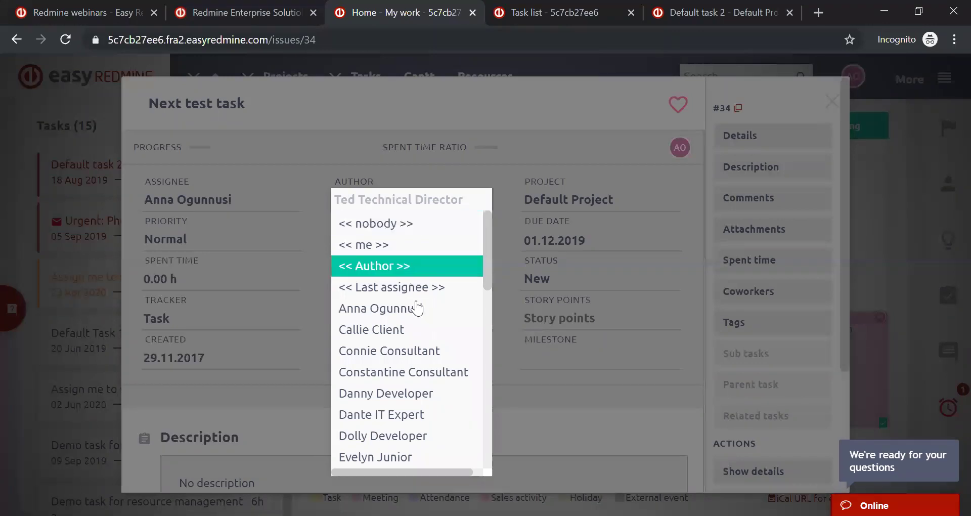
click(626, 106)
Step: Go through the Description, Comments, Attachments and Spent time sections of Next test task, activating the empty description and comment editors
click(751, 167)
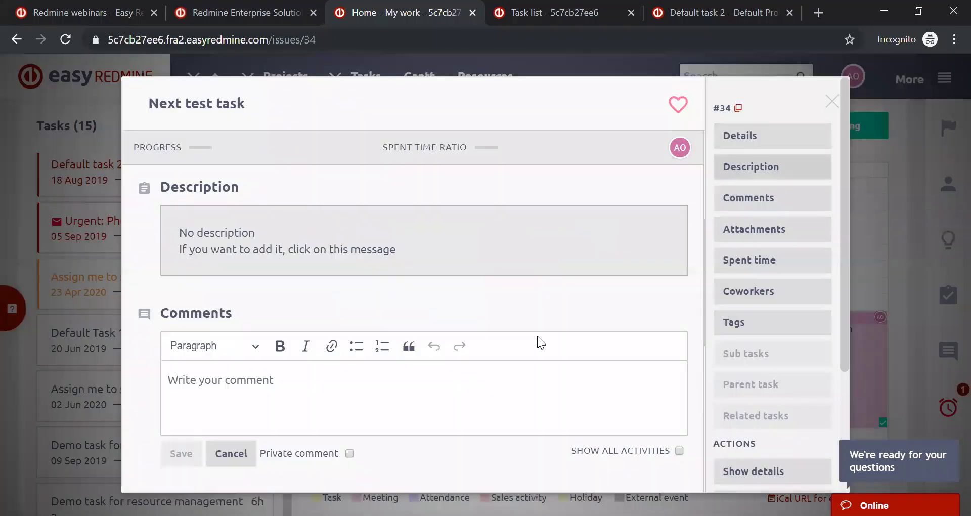
click(293, 273)
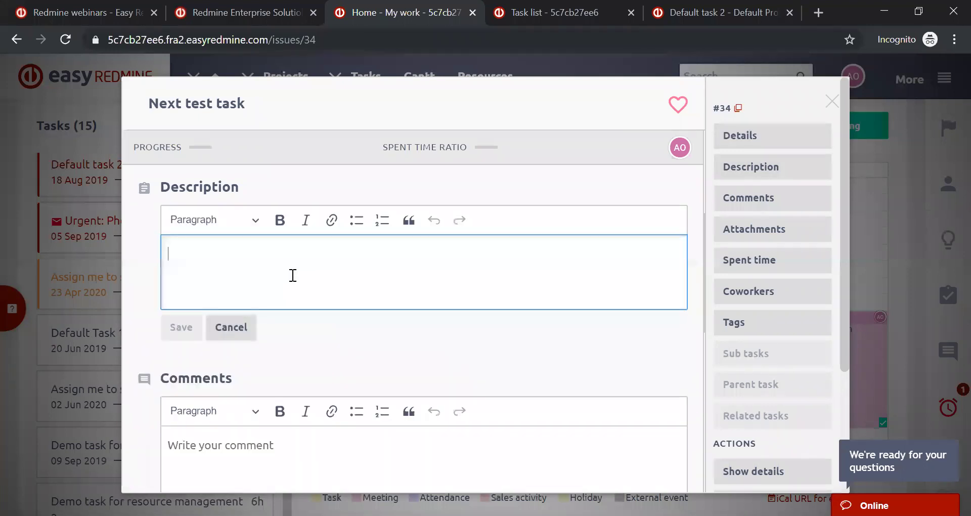
click(732, 207)
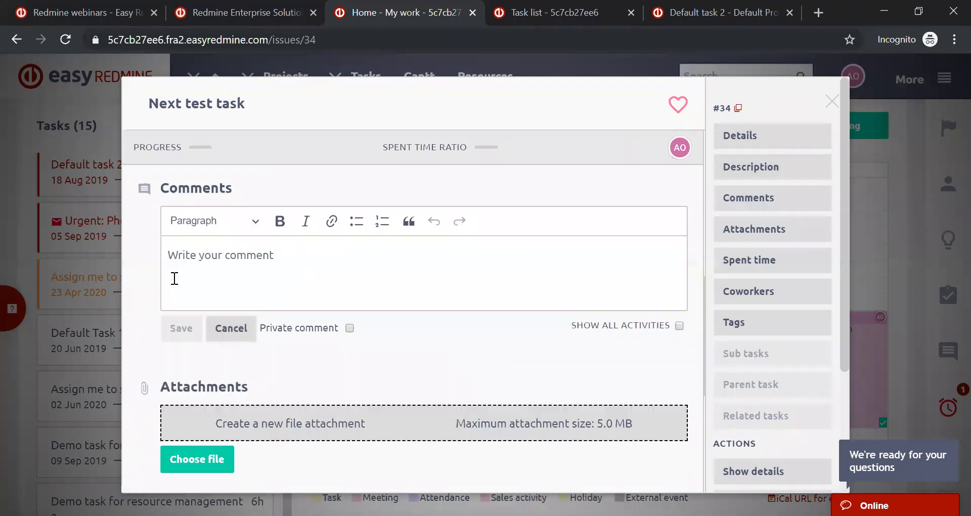
click(200, 243)
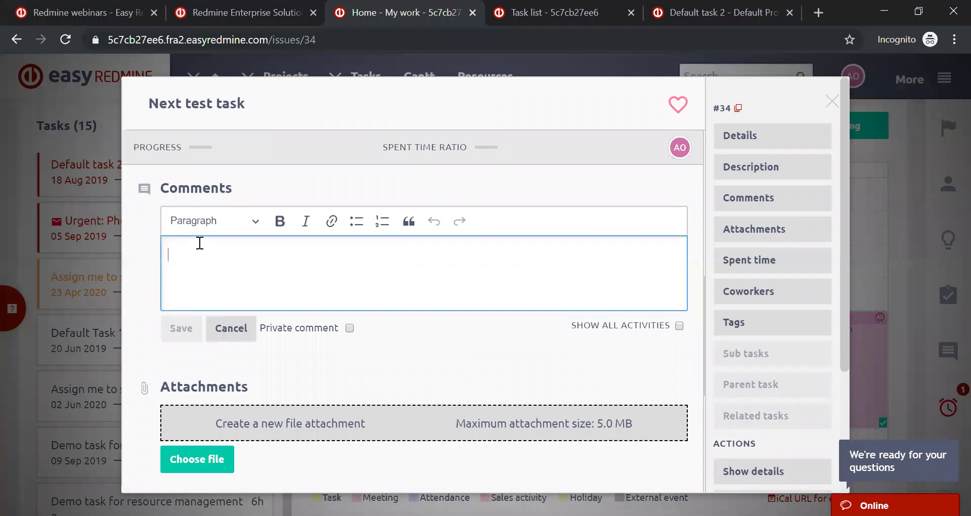
click(737, 237)
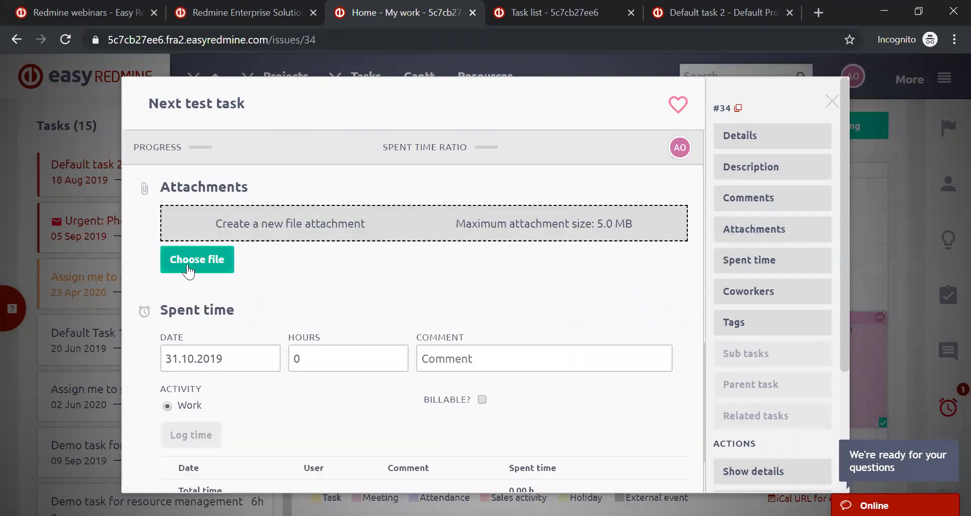
click(750, 264)
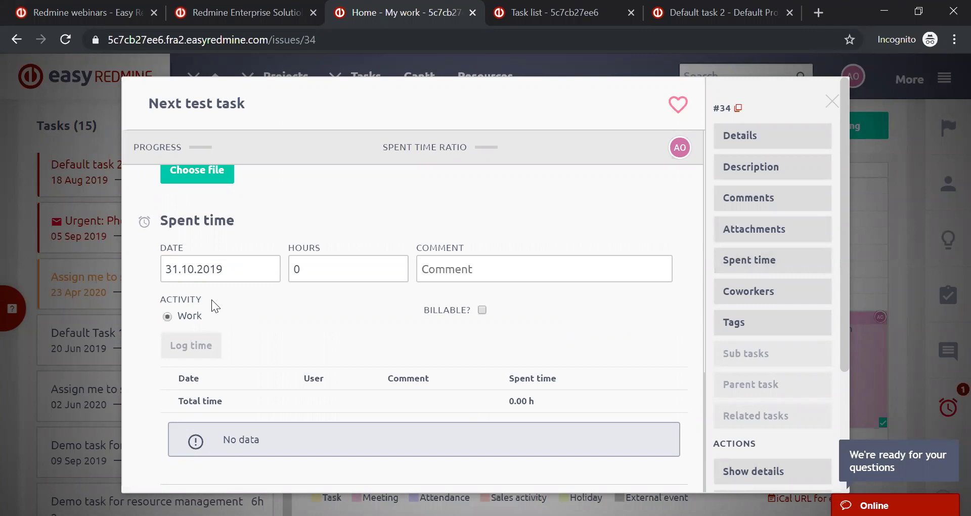
Step: Review the Coworkers, Tags and action options of Next test task, then view its scheduler edit form and close it unchanged
double_click(749, 291)
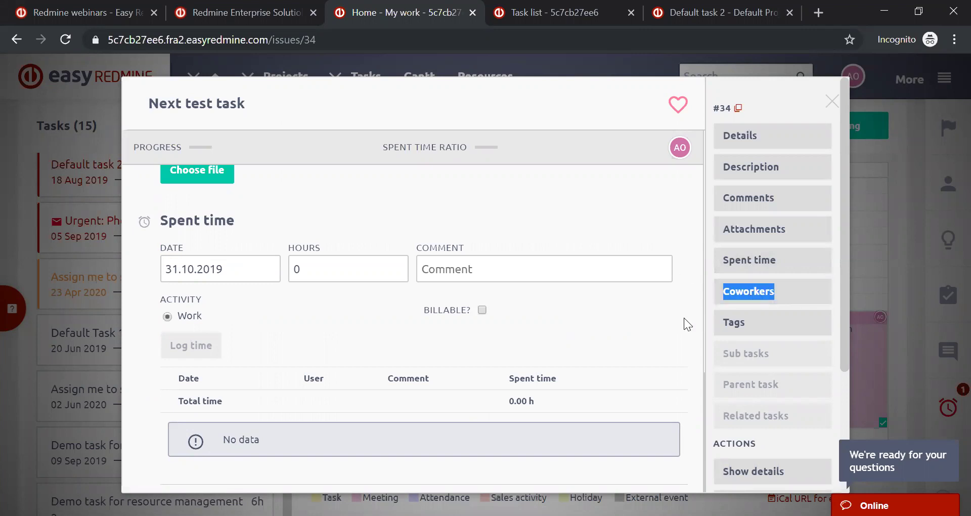
click(757, 298)
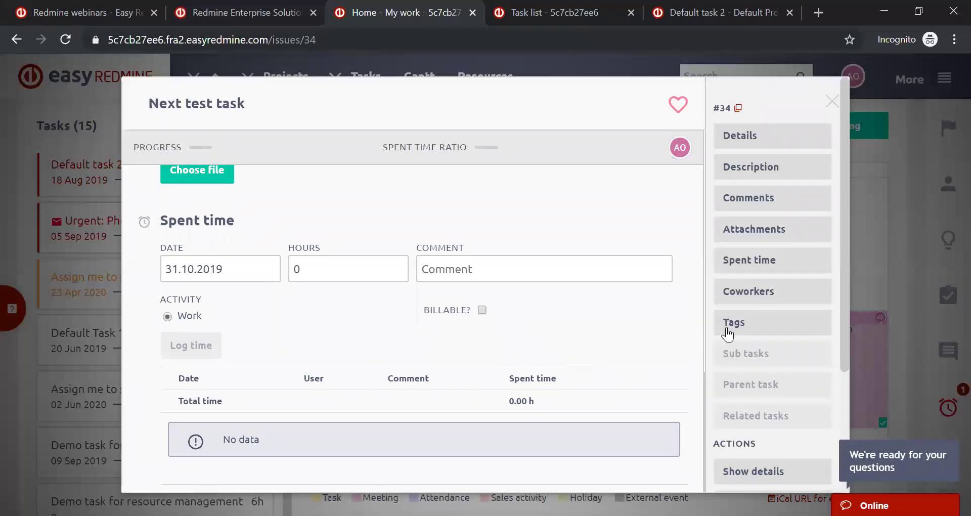
mouse_move(813, 303)
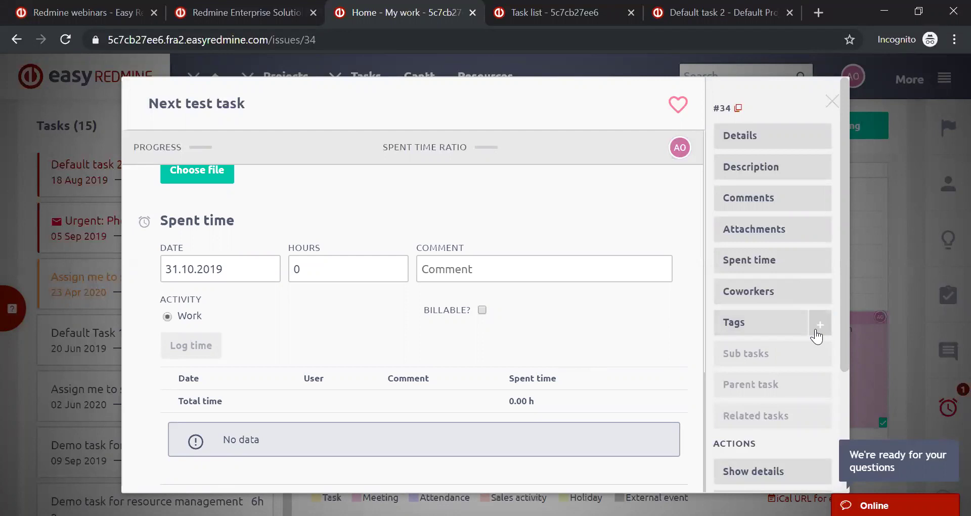
scroll(846, 370, down, 3)
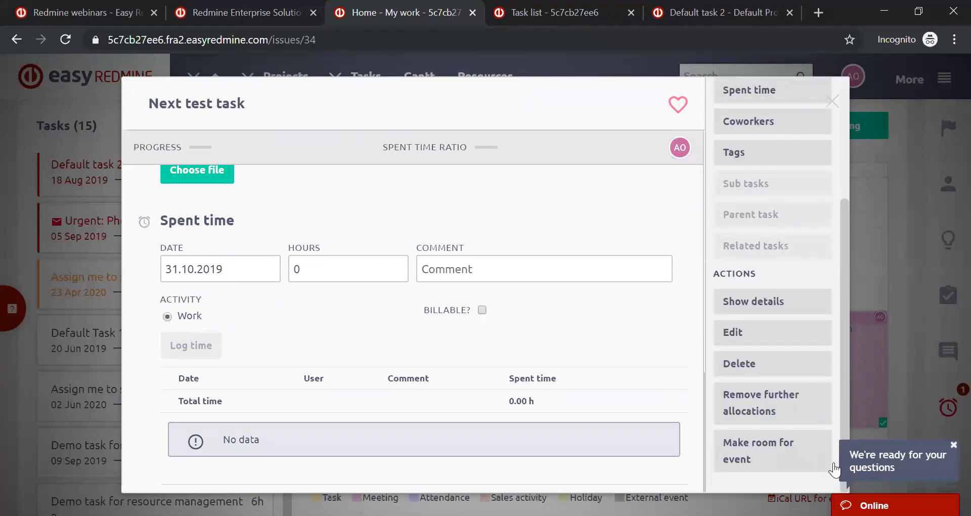
click(756, 338)
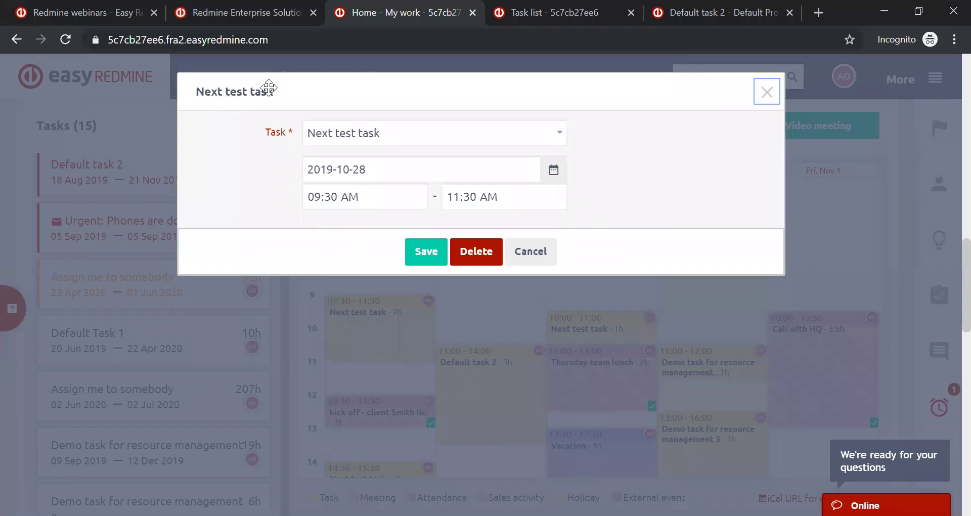
click(768, 100)
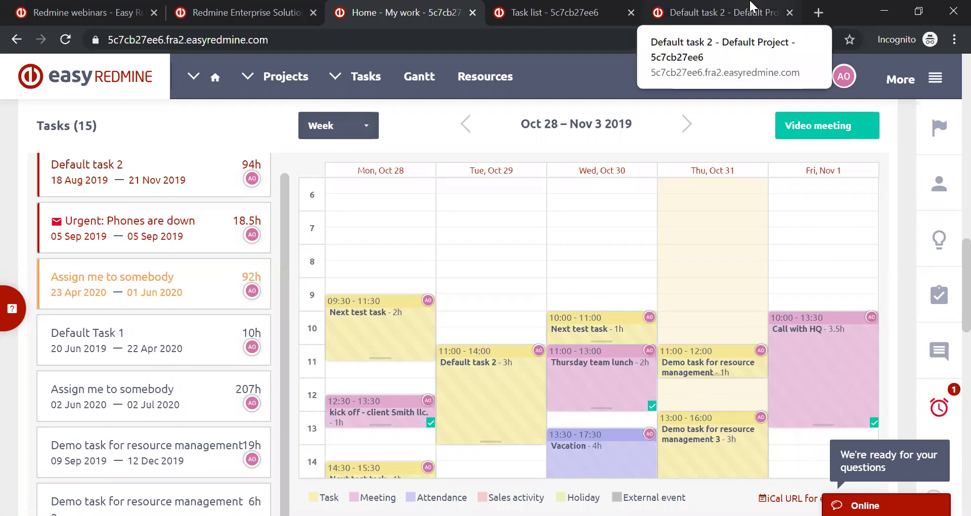
Step: Switch back to the Default task 2 page, expand its additional attributes and examine the budget and comments
click(783, 9)
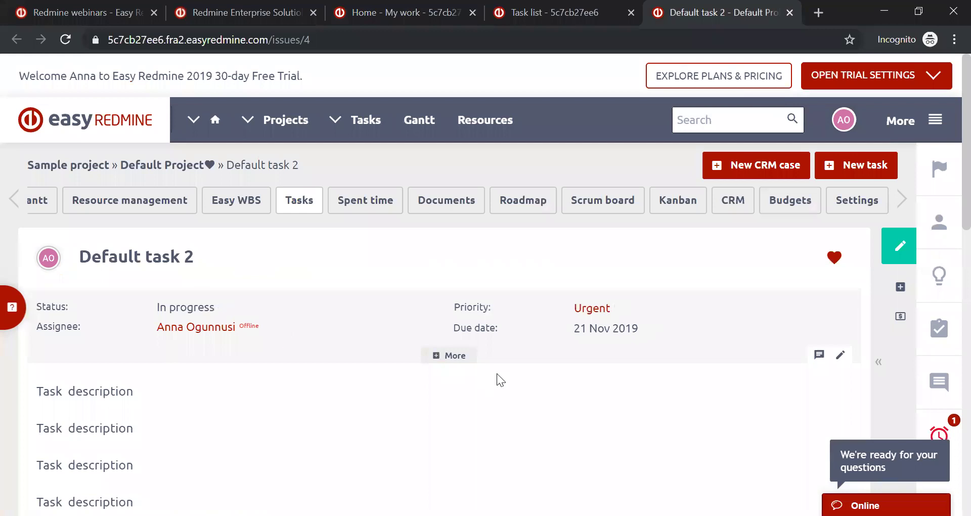
click(436, 357)
scroll(376, 362, down, 5)
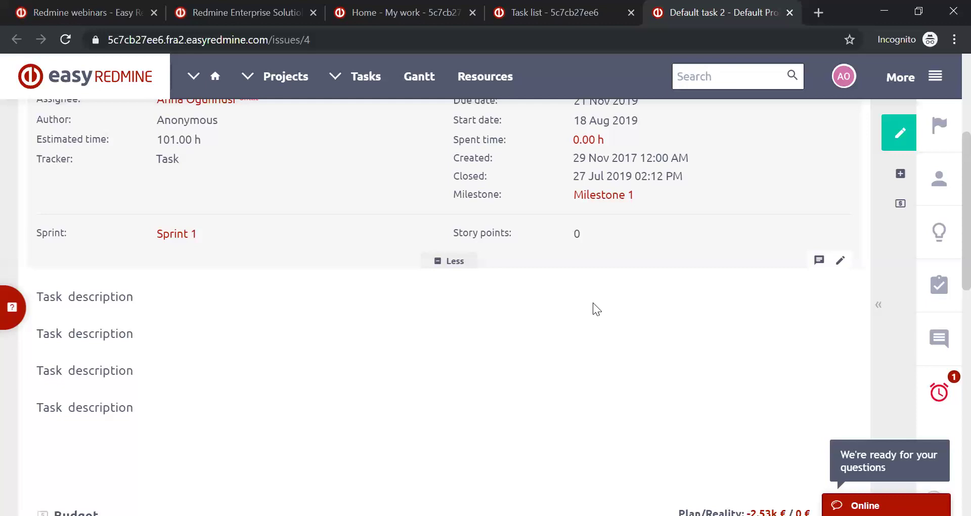
scroll(593, 302, down, 3)
scroll(593, 302, down, 5)
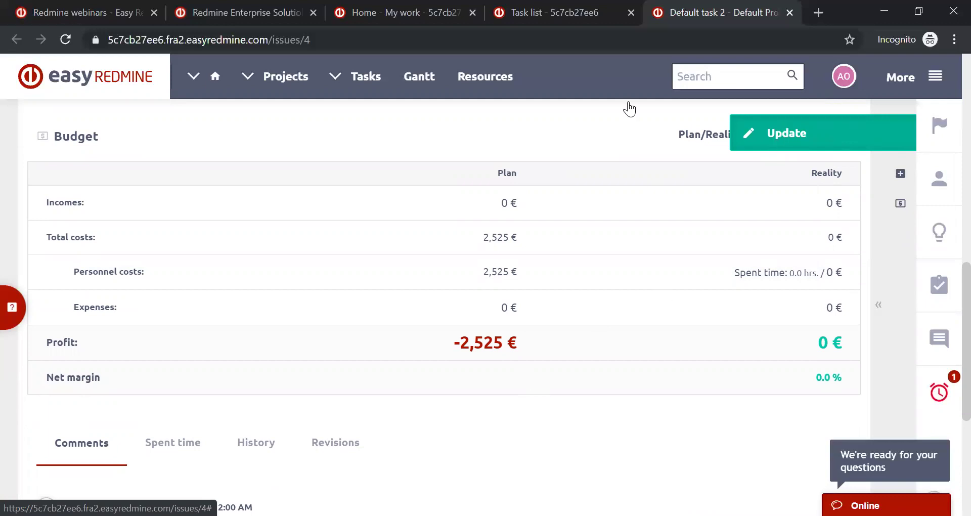
Step: Reload the Default task 2 page and open its update form at the Comments editor
click(66, 40)
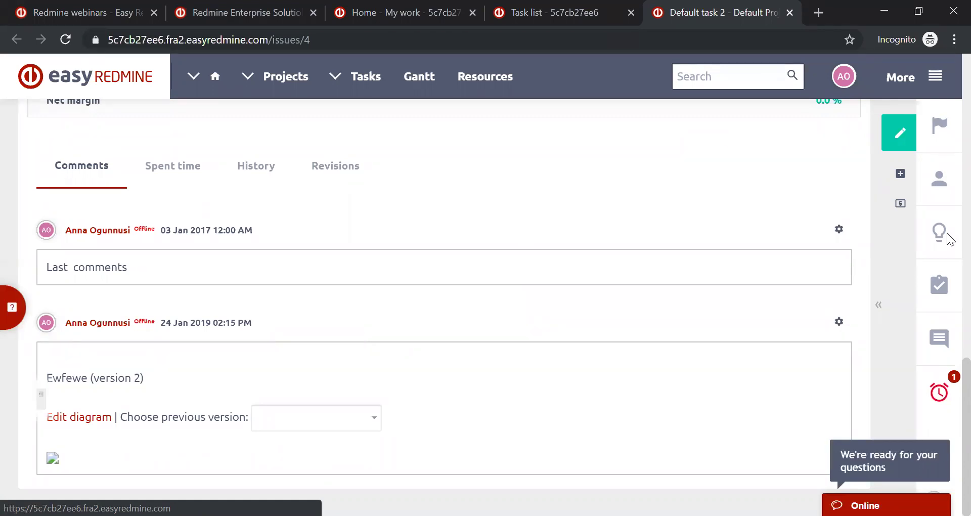
click(858, 143)
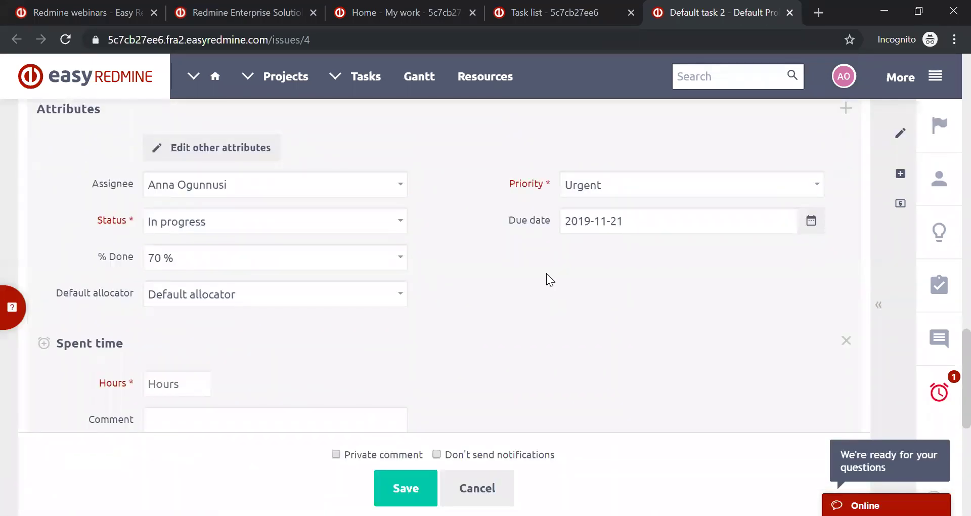
scroll(546, 273, down, 3)
scroll(547, 274, down, 5)
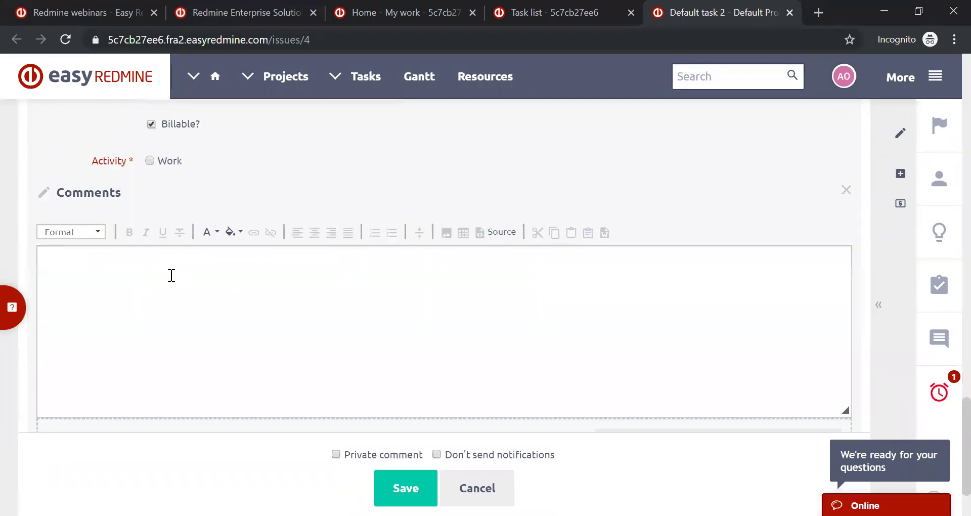
Step: Insert a new diagram titled "Diagram 1" into the comment of Default task 2
click(171, 274)
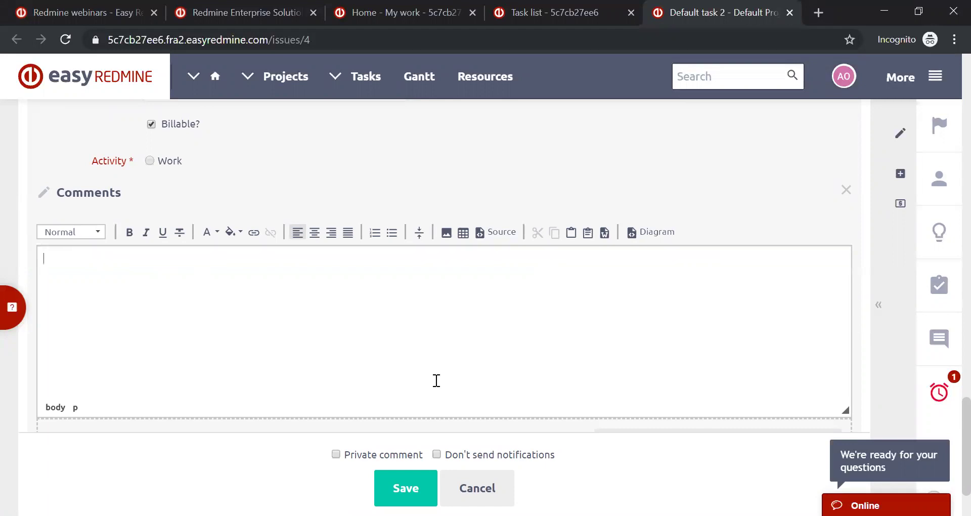
click(648, 233)
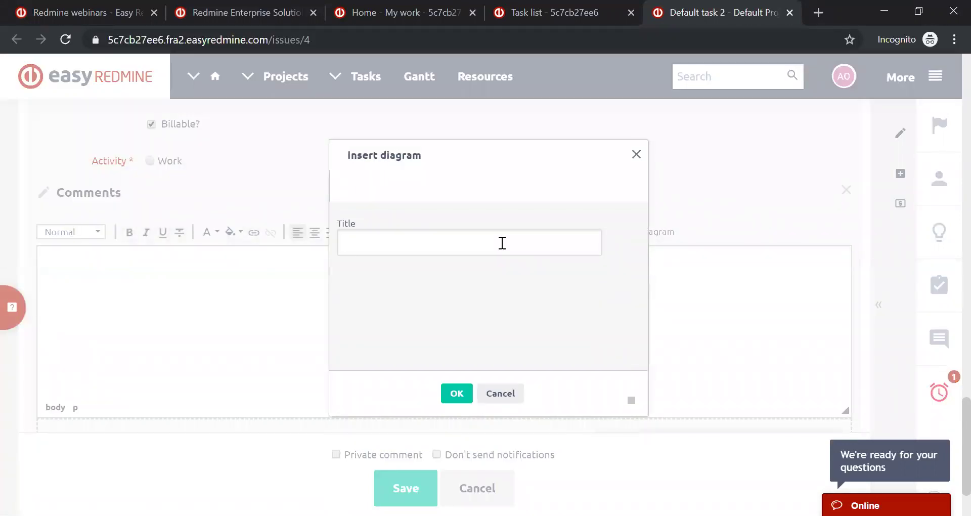
text(Diagram 1)
click(456, 394)
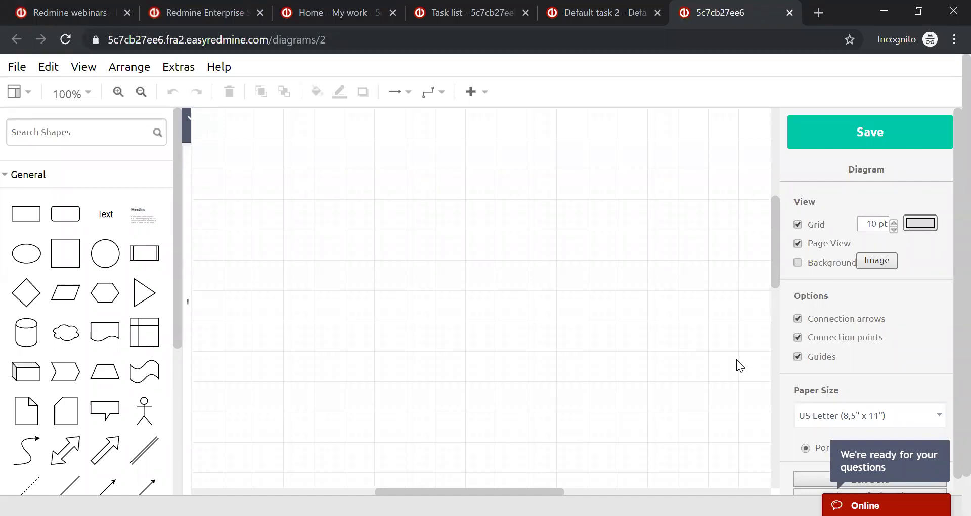
Step: Place a square, a hexagon and an Actor in a row on the canvas, with a diagonal block arrow below the Actor
drag(66, 253, 307, 185)
drag(105, 293, 441, 203)
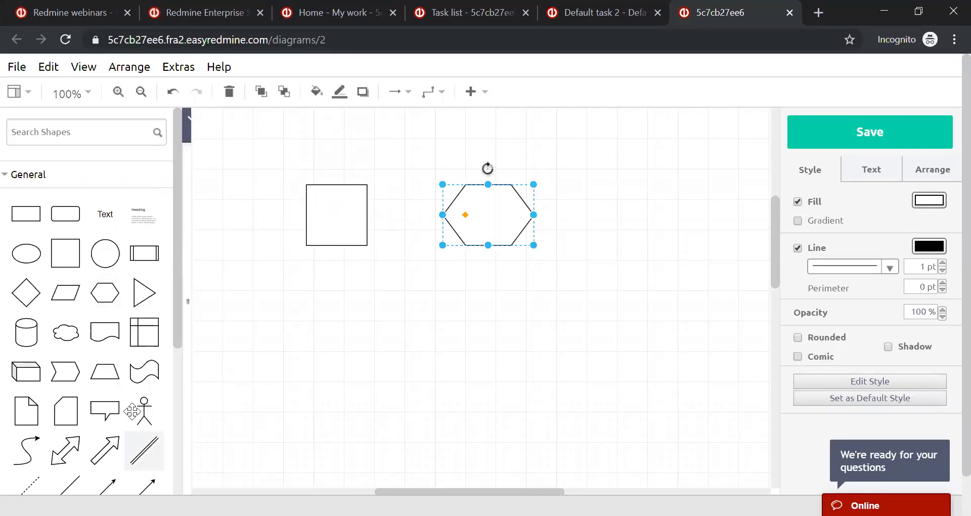
drag(273, 368, 619, 189)
drag(104, 449, 593, 336)
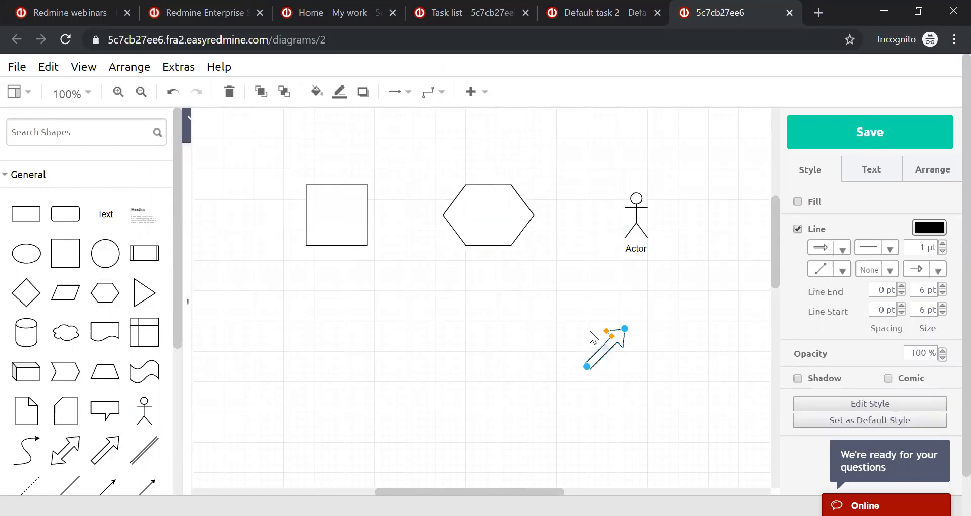
Step: Add connected copies: a square after the first square, a hexagon around the Actor and another hexagon below it
click(378, 214)
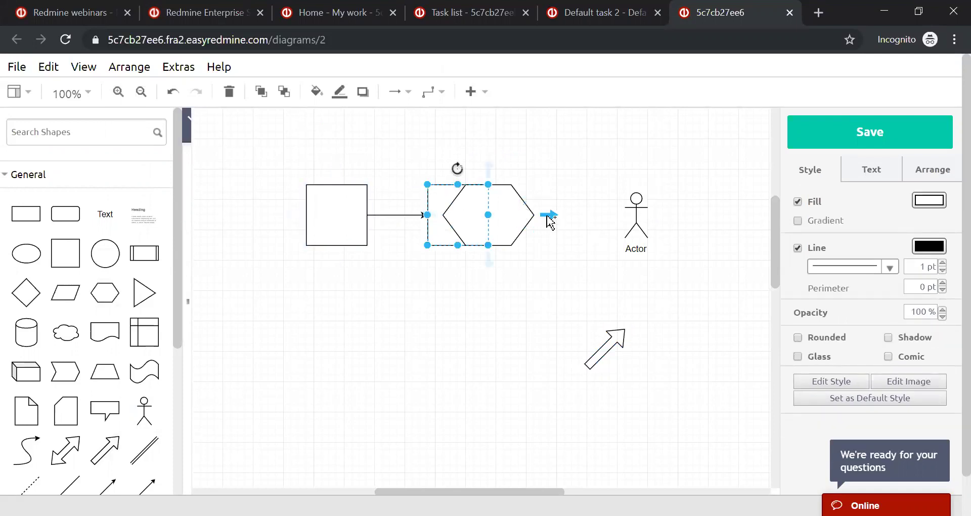
click(550, 216)
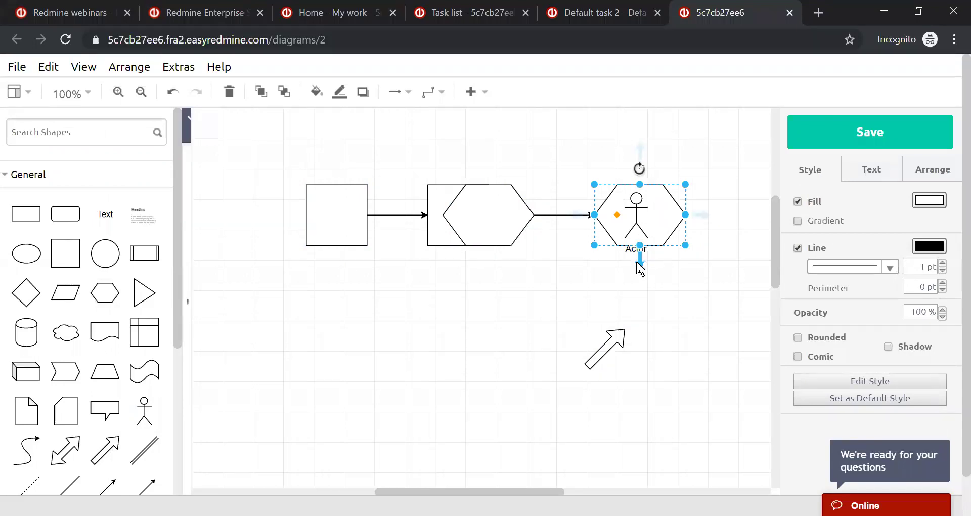
click(639, 262)
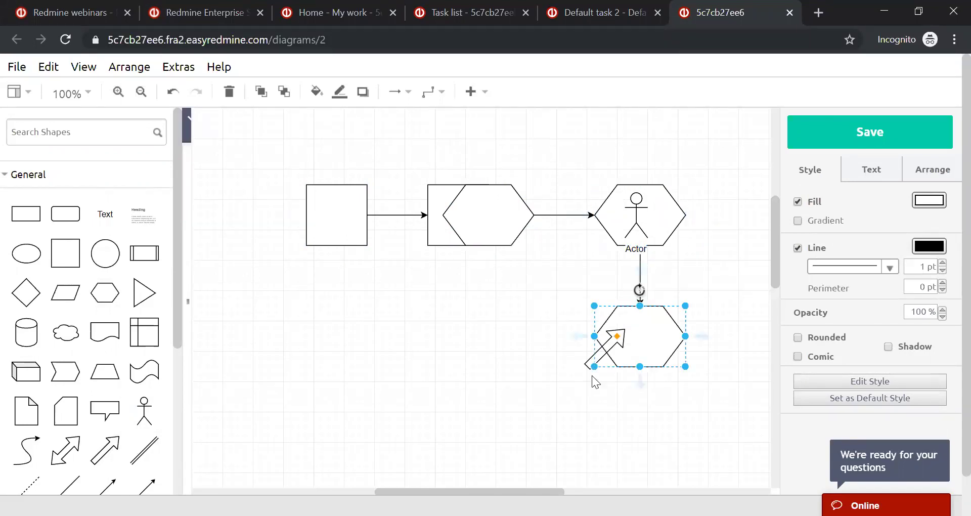
Step: Delete the middle hexagon overlapping the second square and reattach the loose connector's start to that square
click(662, 454)
click(486, 218)
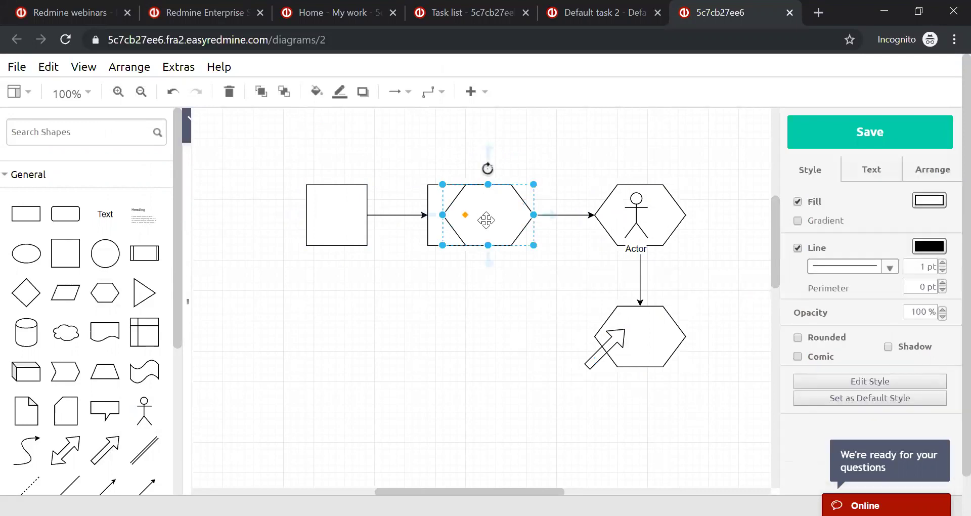
key(Delete)
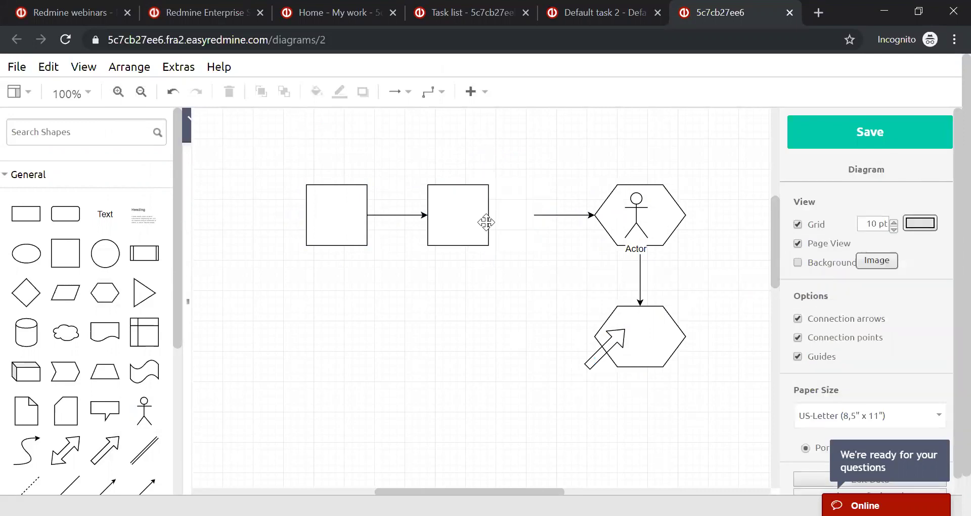
click(533, 217)
drag(534, 217, 483, 213)
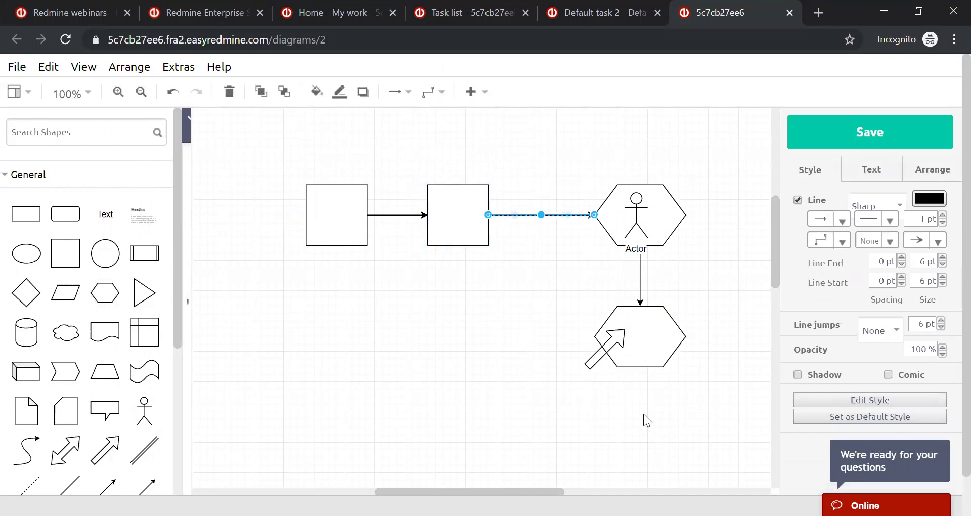
Step: Enlarge the lower hexagon down and to the left, and add a Text element inside its upper part
click(637, 358)
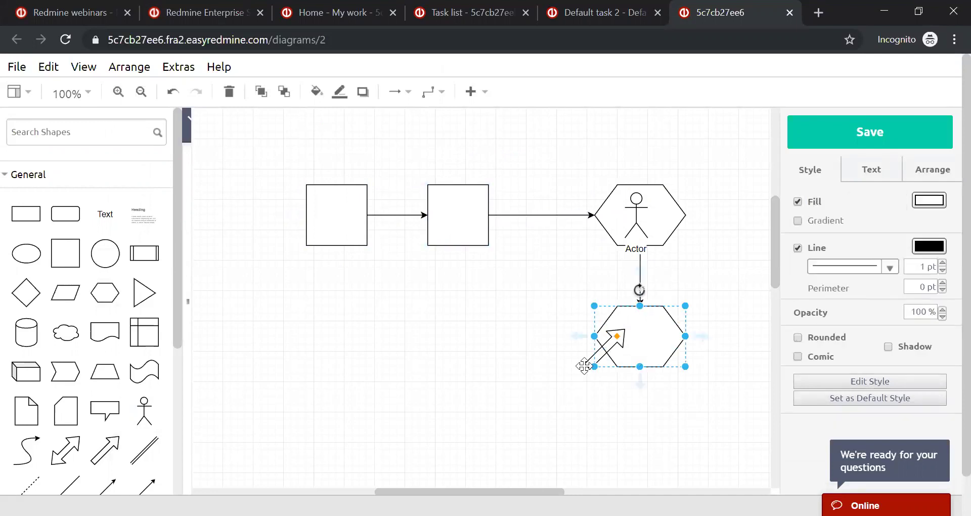
drag(594, 366, 412, 442)
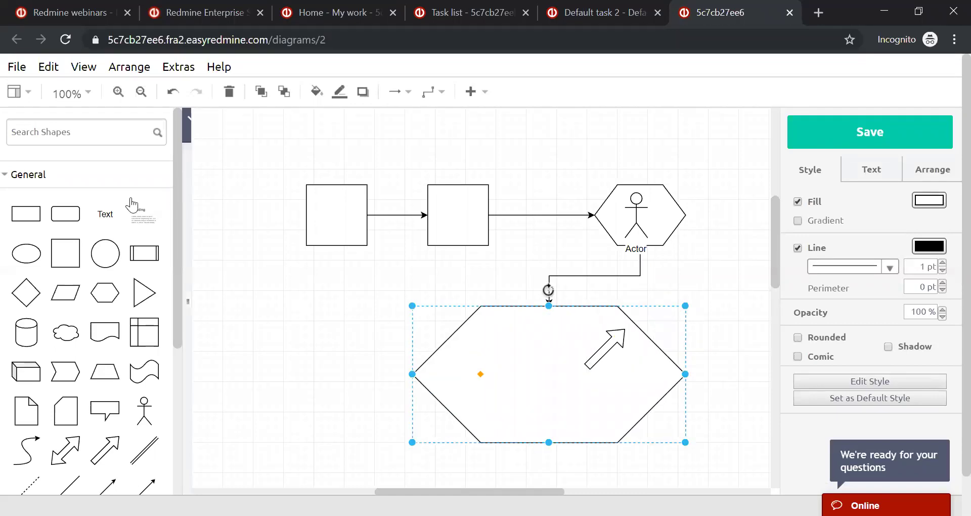
drag(105, 214, 530, 423)
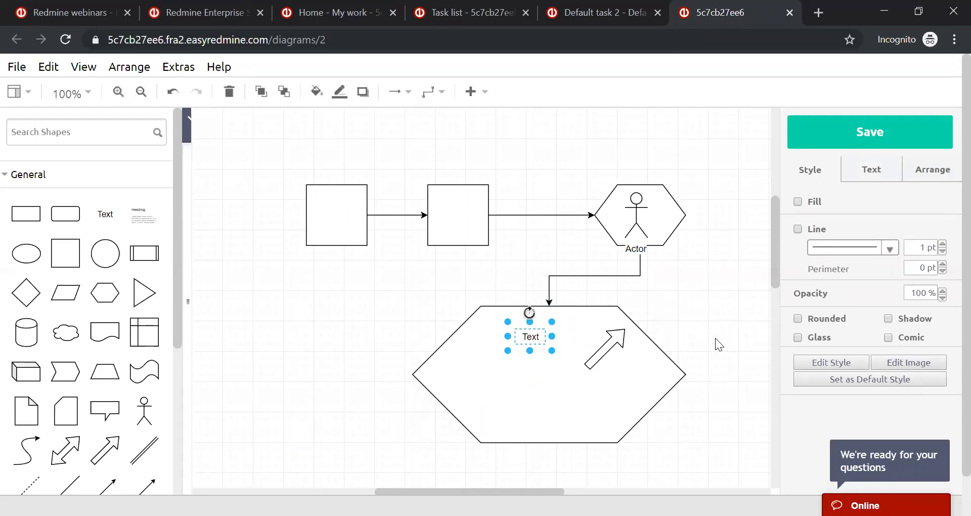
Step: Save the diagram and save the Default task 2 update with its comment
click(904, 144)
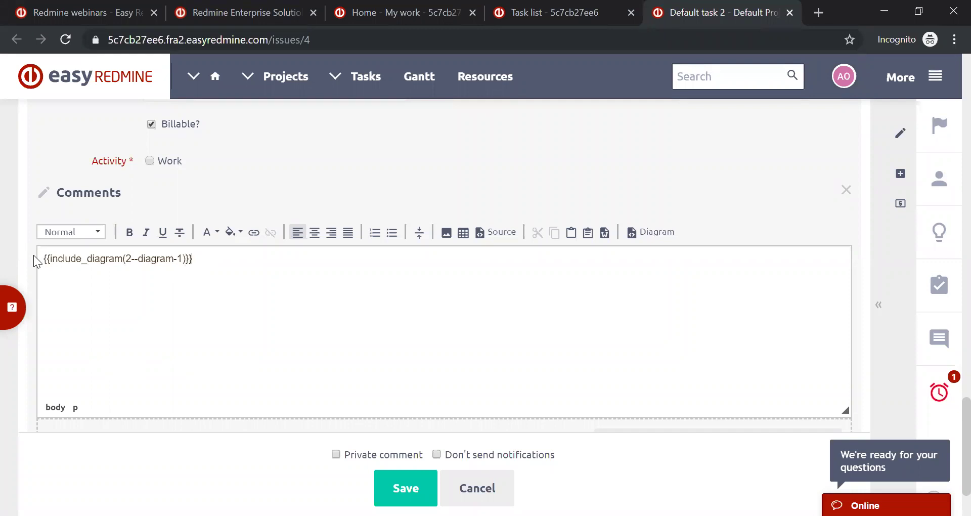
click(405, 488)
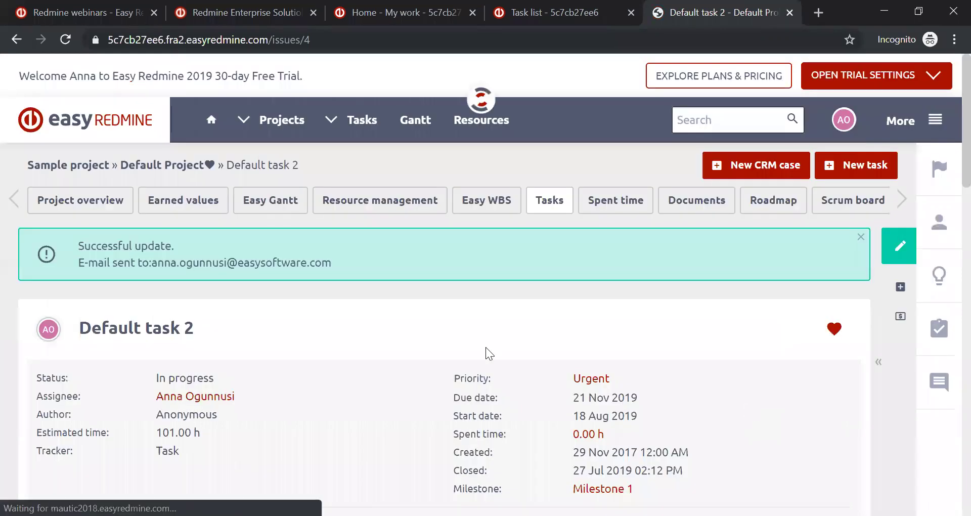
Step: Examine the new Diagram 1 comment on Default task 2 and view its list of previous versions
scroll(430, 312, down, 1)
scroll(430, 312, down, 15)
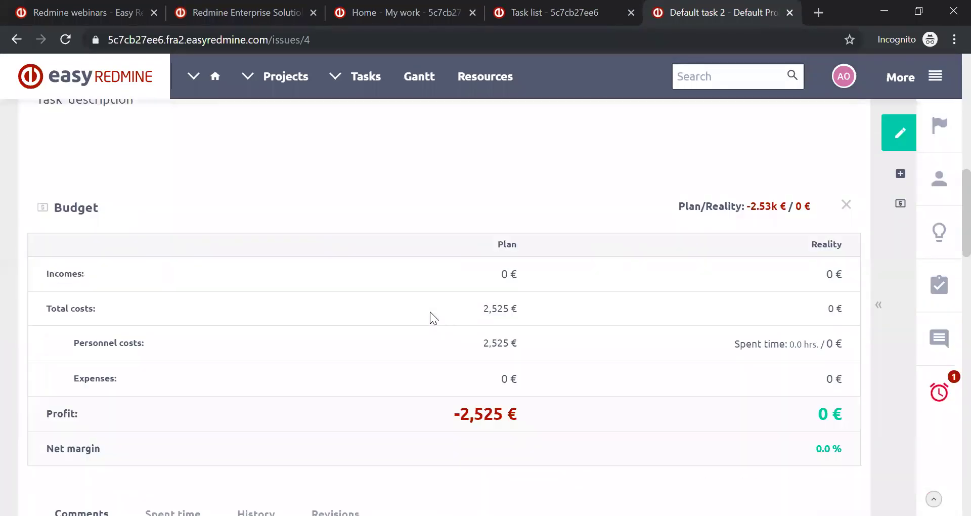
scroll(430, 311, down, 4)
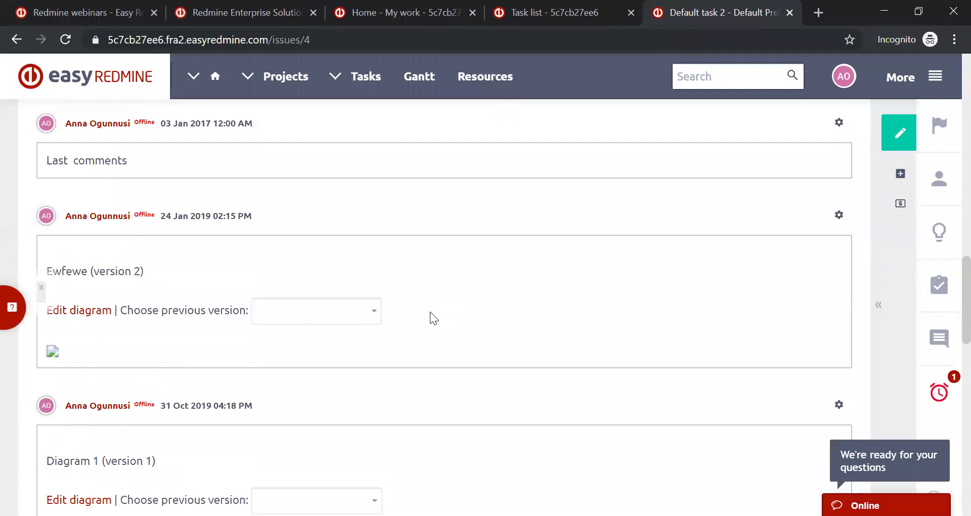
scroll(430, 311, down, 1)
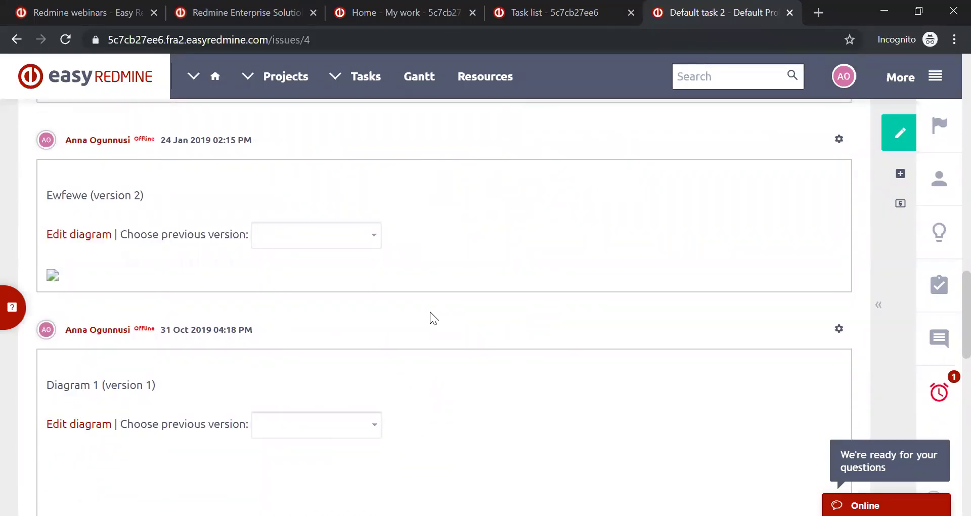
scroll(430, 312, down, 4)
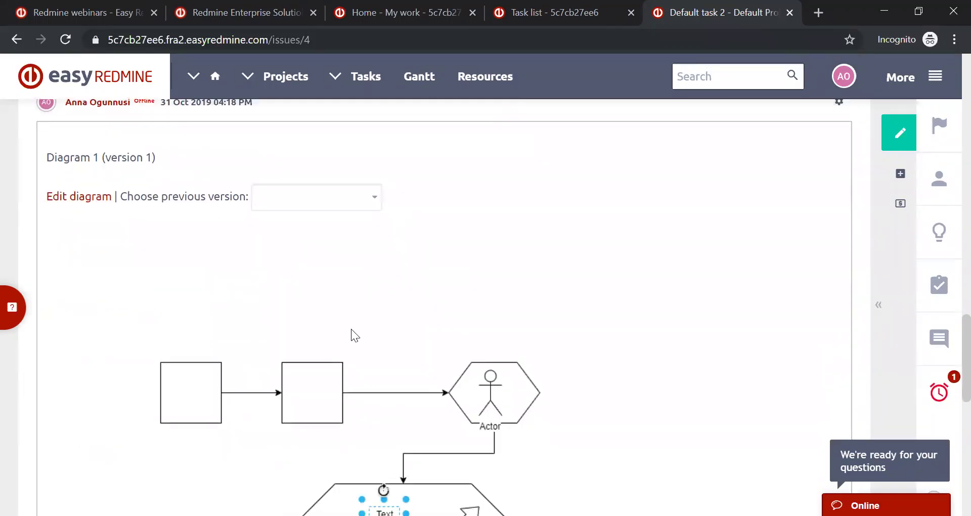
scroll(351, 329, down, 3)
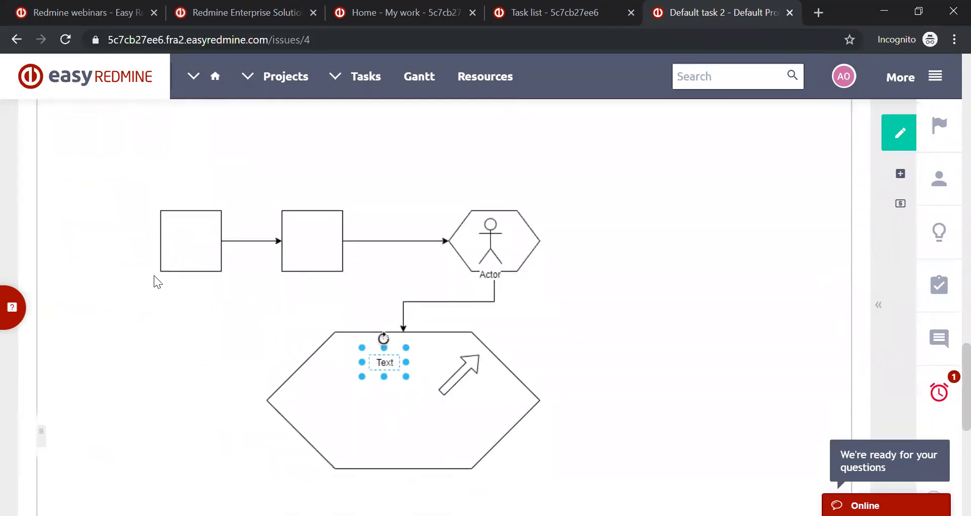
scroll(489, 386, up, 4)
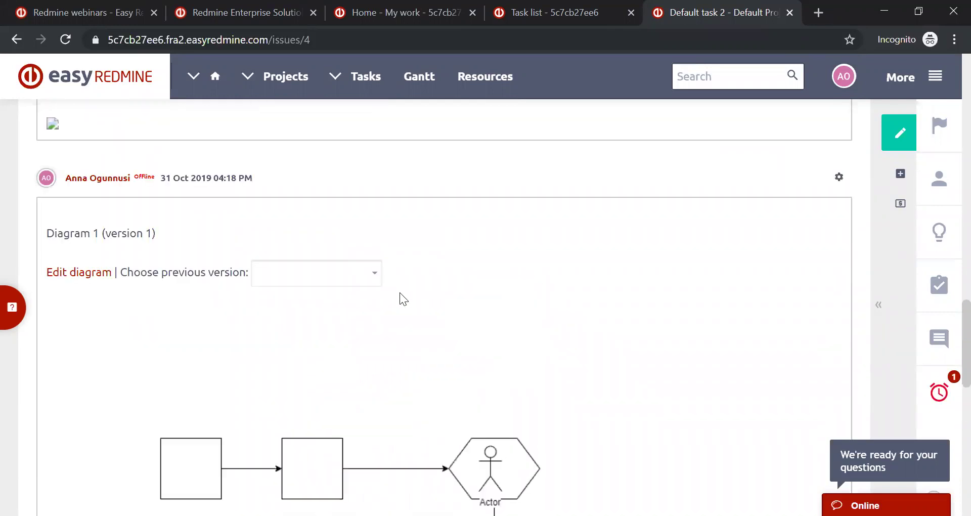
click(373, 278)
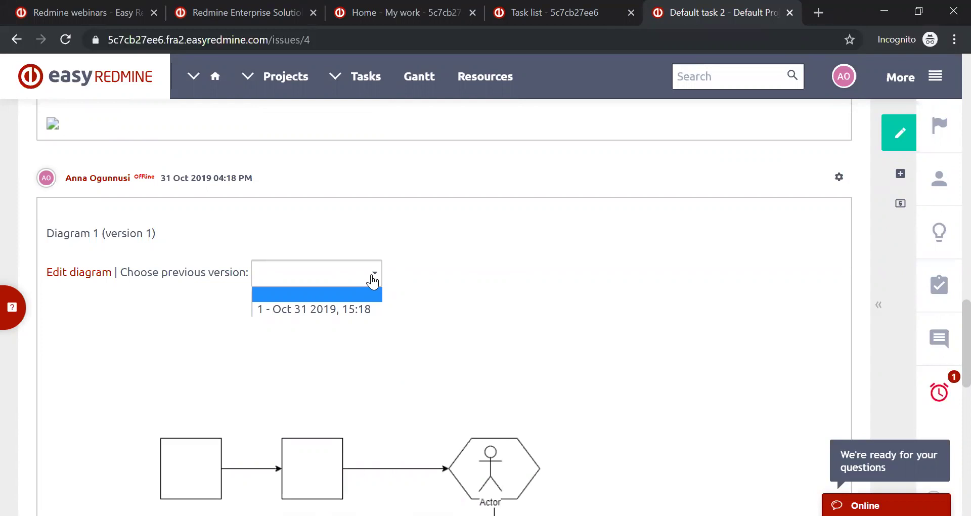
Step: Open Diagram 1 for editing from the comment and delete the large lower hexagon
click(87, 274)
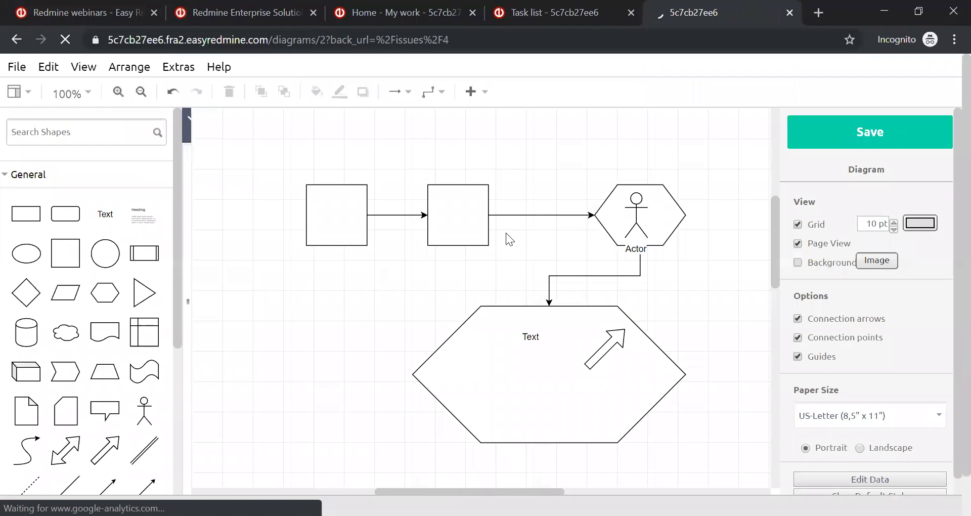
click(540, 379)
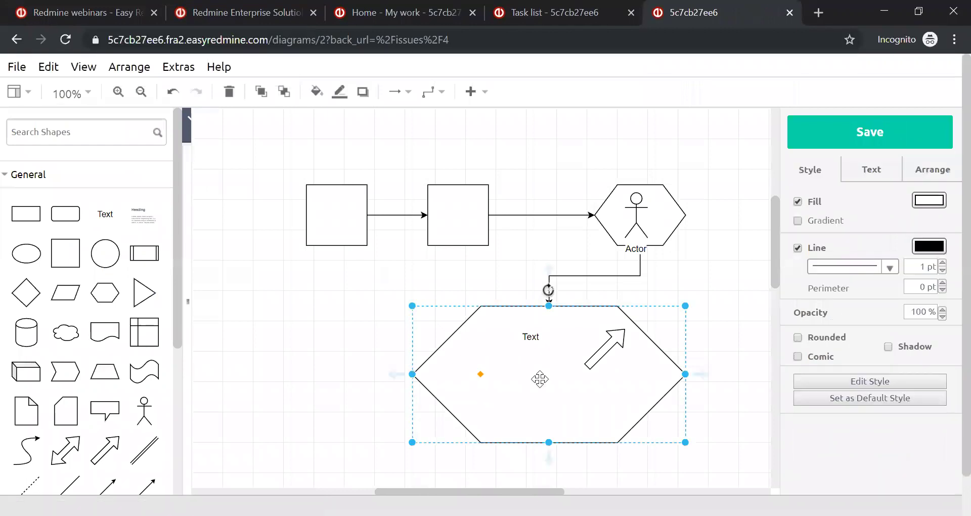
key(Delete)
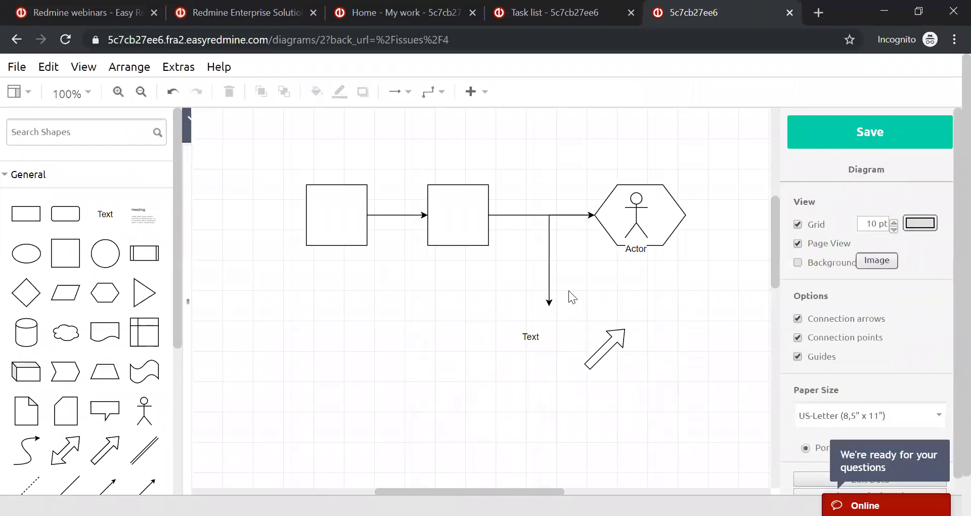
click(876, 145)
Step: Expand further shape libraries, including Advanced, Basic and Arrows, and look through the shapes they offer
scroll(179, 235, down, 5)
click(11, 300)
scroll(11, 362, down, 5)
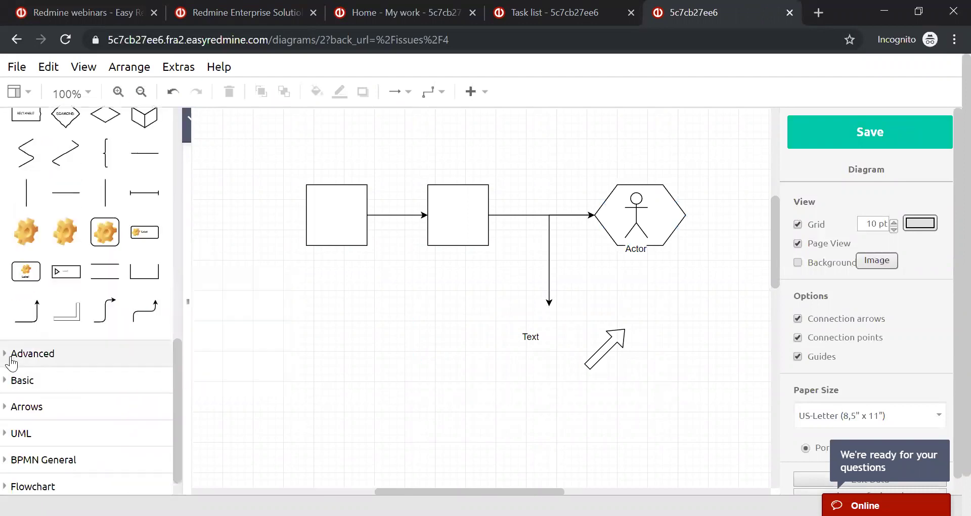
click(12, 360)
scroll(31, 334, down, 5)
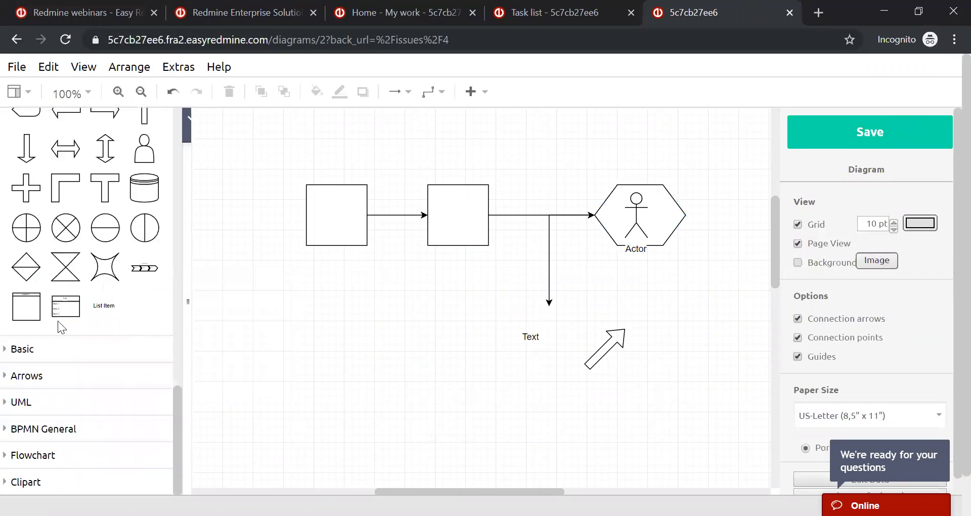
click(7, 349)
scroll(6, 364, down, 5)
click(6, 377)
scroll(143, 329, down, 5)
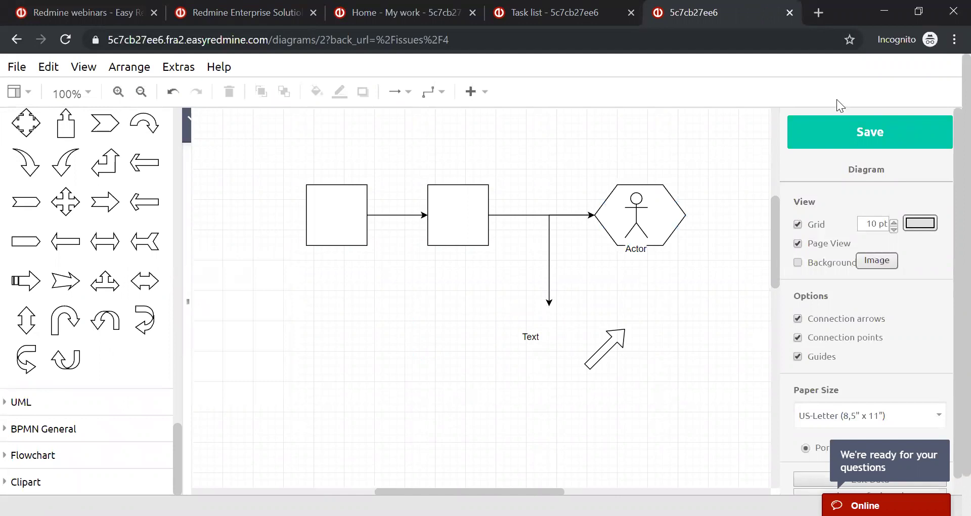
Step: Close the diagram editor page and discard its unsaved changes
click(790, 13)
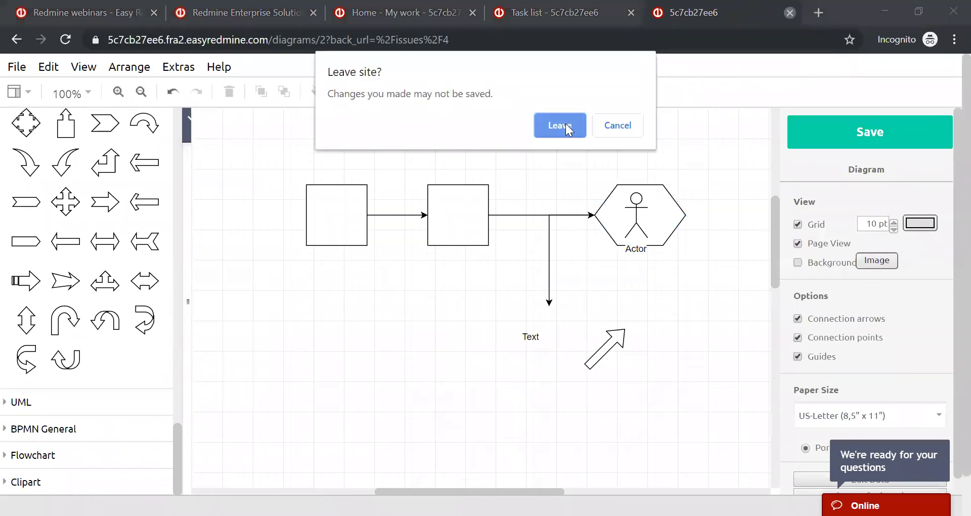
click(562, 124)
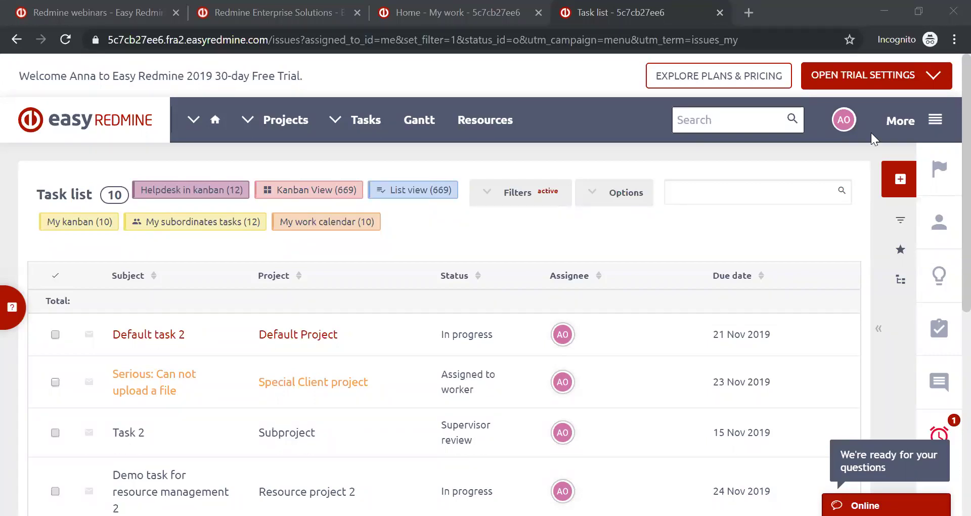
Step: Open the Resource management module and expand the Anonymous row and the first consultant's row of assigned tasks
click(936, 118)
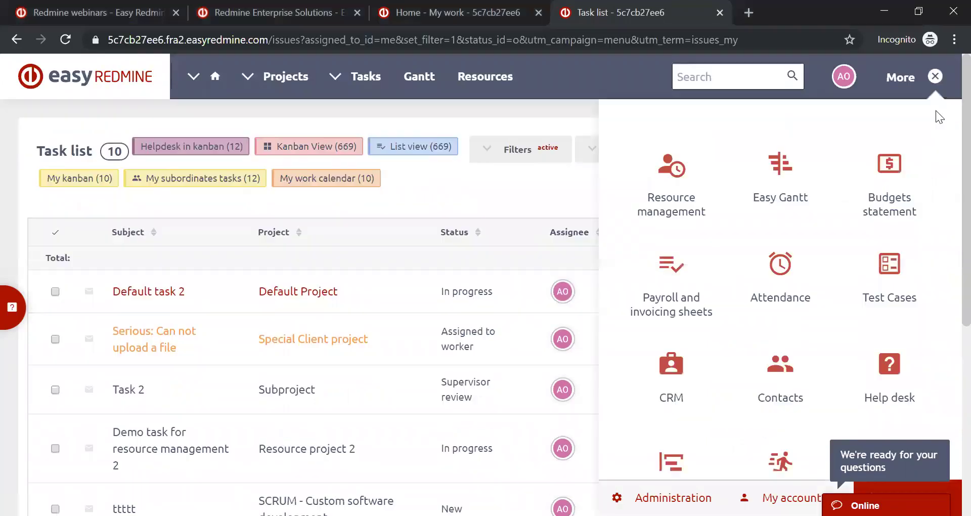
mouse_move(675, 234)
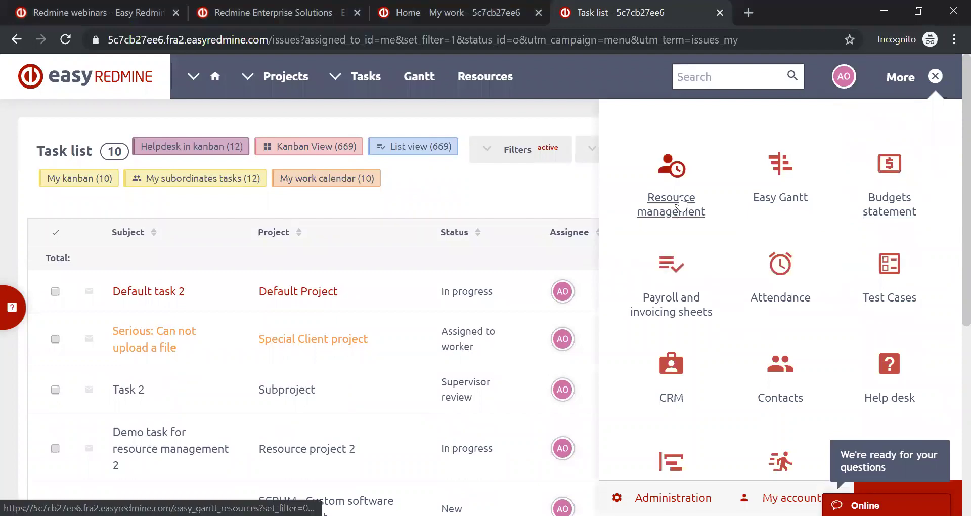
click(674, 207)
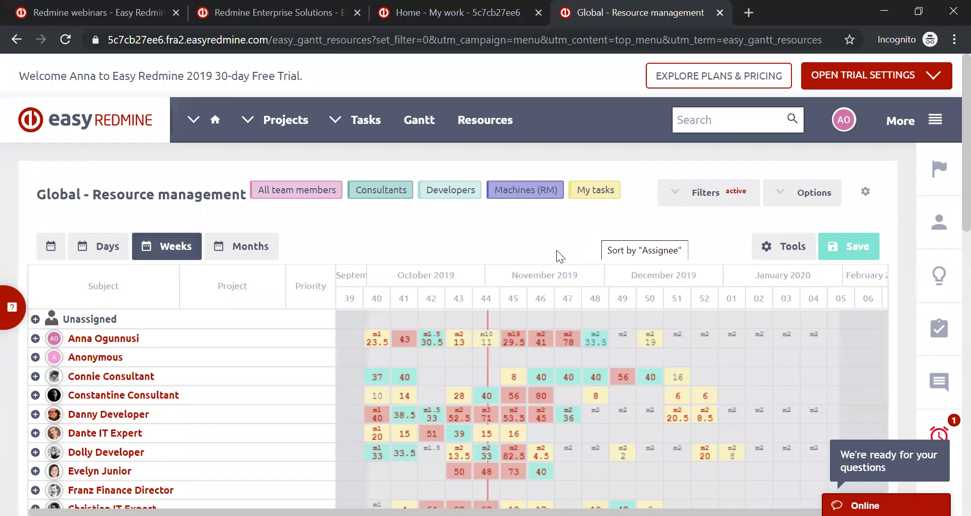
scroll(589, 247, down, 1)
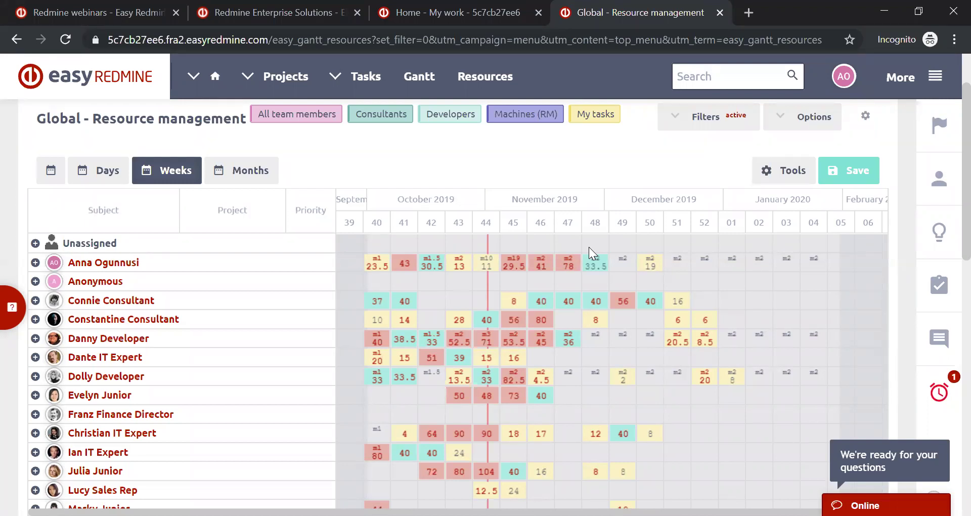
click(37, 282)
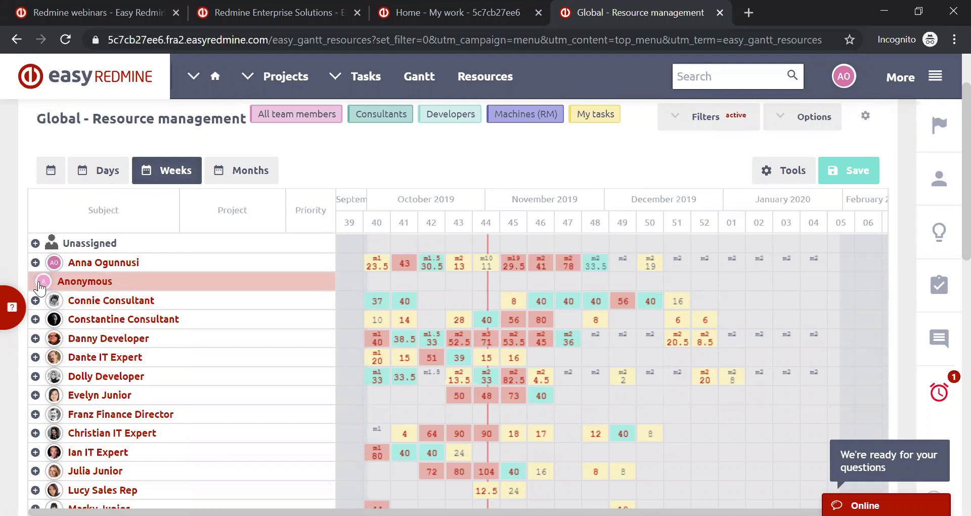
click(35, 302)
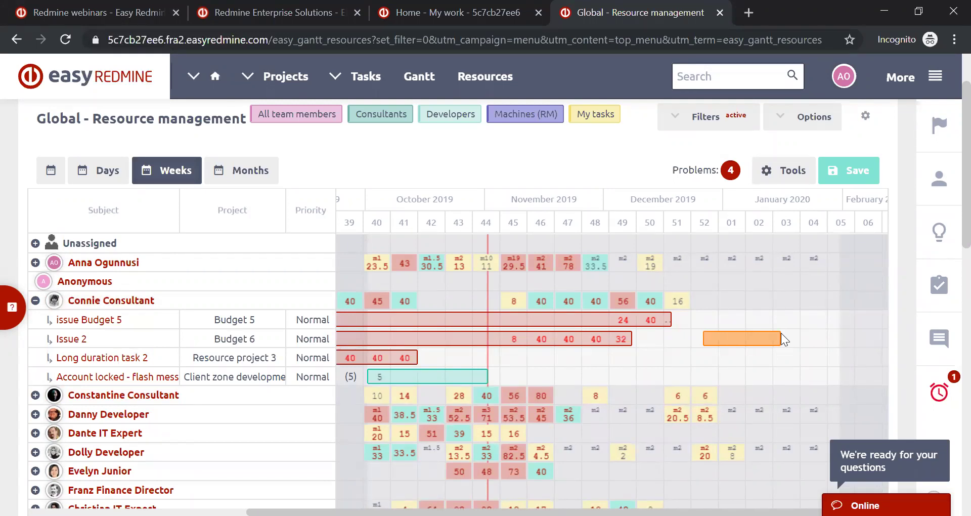
Step: Draw a new reservation for the expanded consultant from 2019-12-26 to 2020-01-03 and name it Reservations
drag(782, 334, 696, 344)
drag(764, 335, 737, 341)
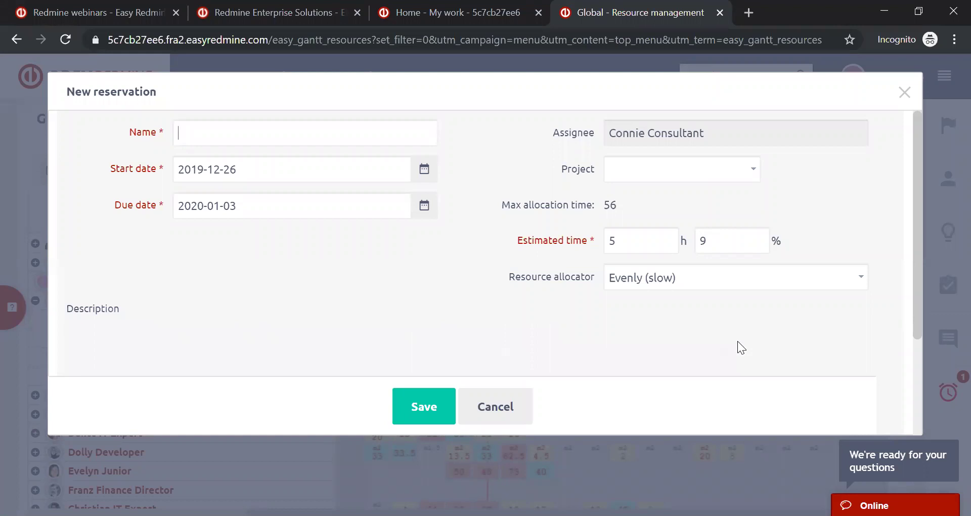
text(REservations)
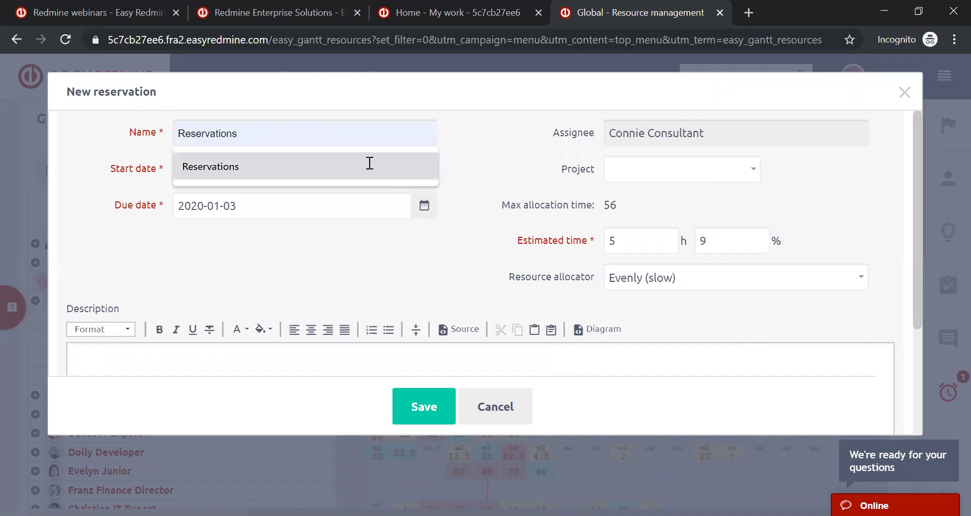
click(369, 164)
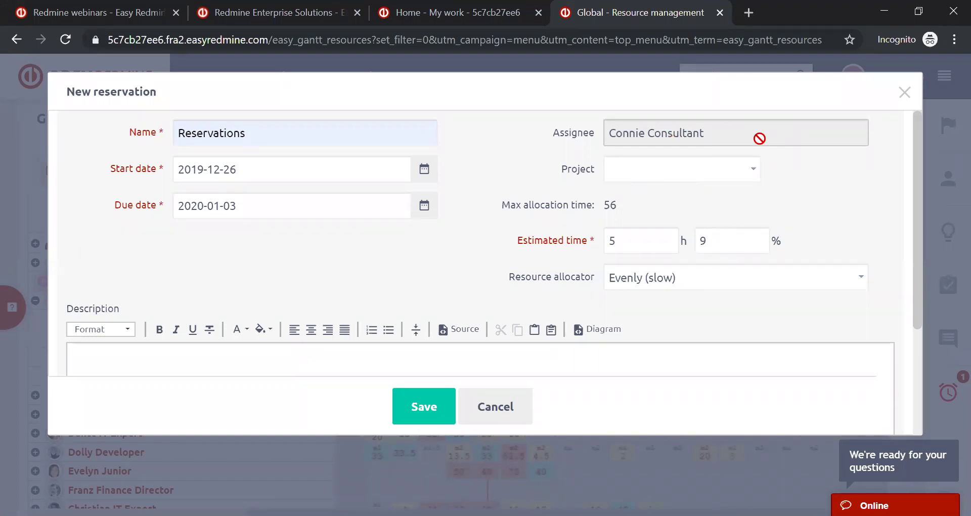
Step: Look through the available projects, the estimated time and the resource allocator options for the new reservation
click(755, 180)
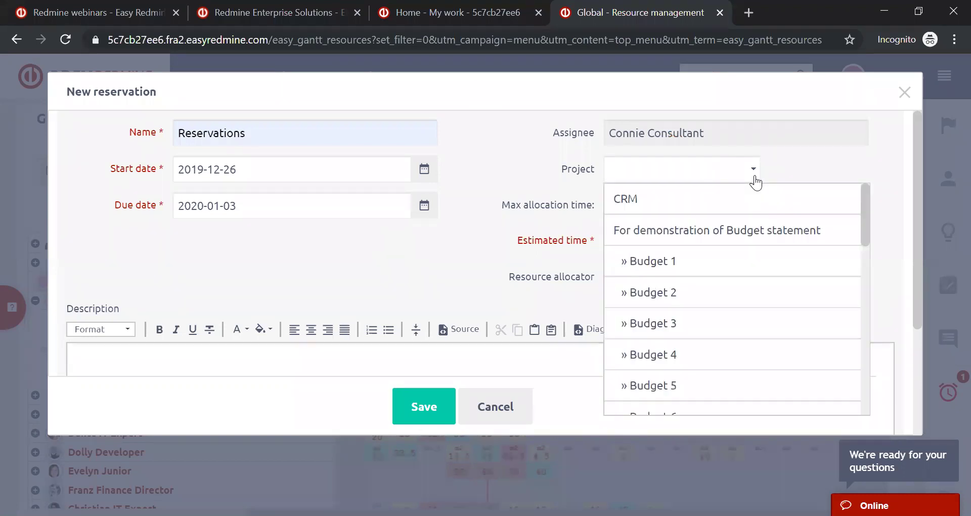
click(753, 170)
click(754, 172)
click(806, 159)
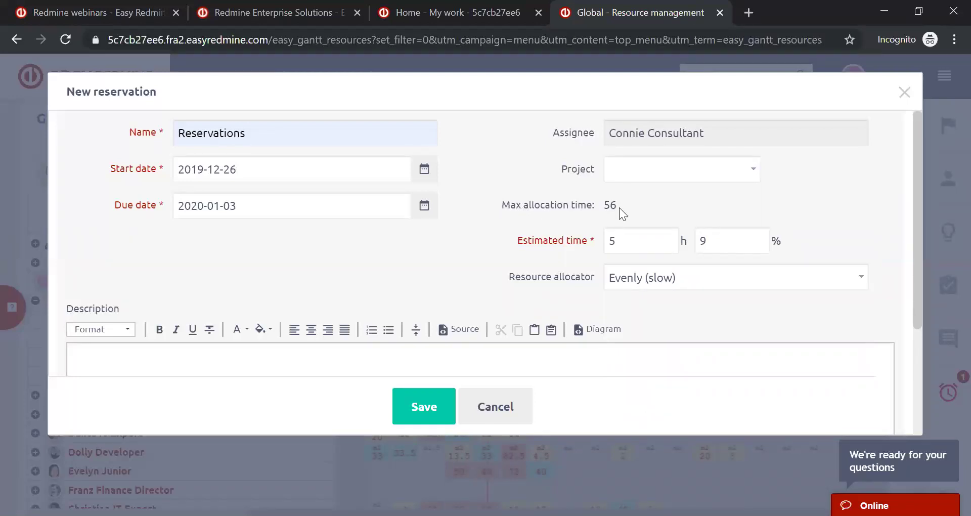
click(567, 238)
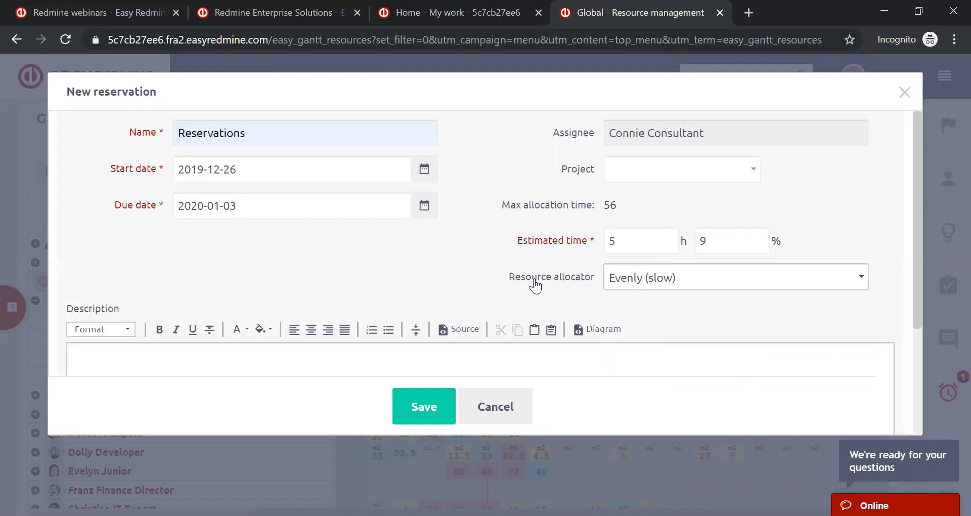
click(651, 278)
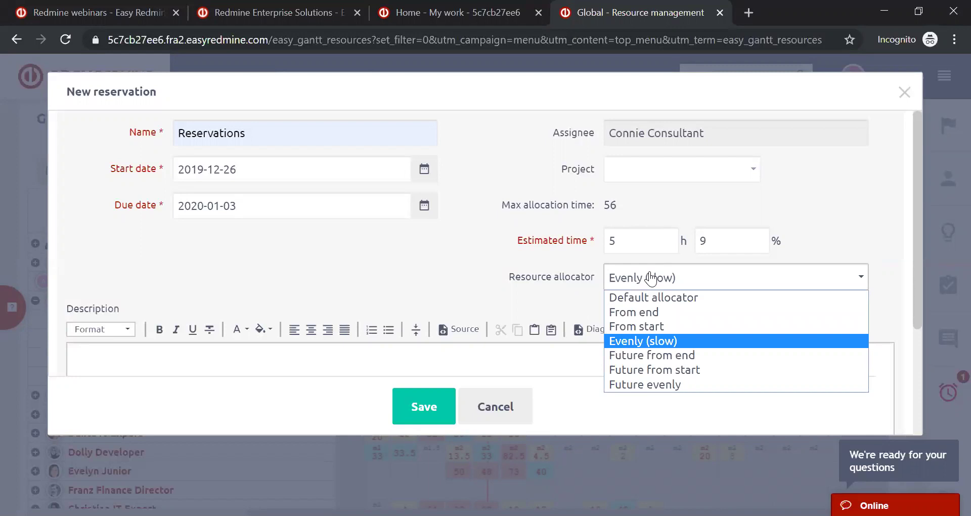
click(412, 268)
Step: Check the reservation's empty description and save the new reservation
scroll(411, 268, down, 1)
scroll(412, 269, down, 3)
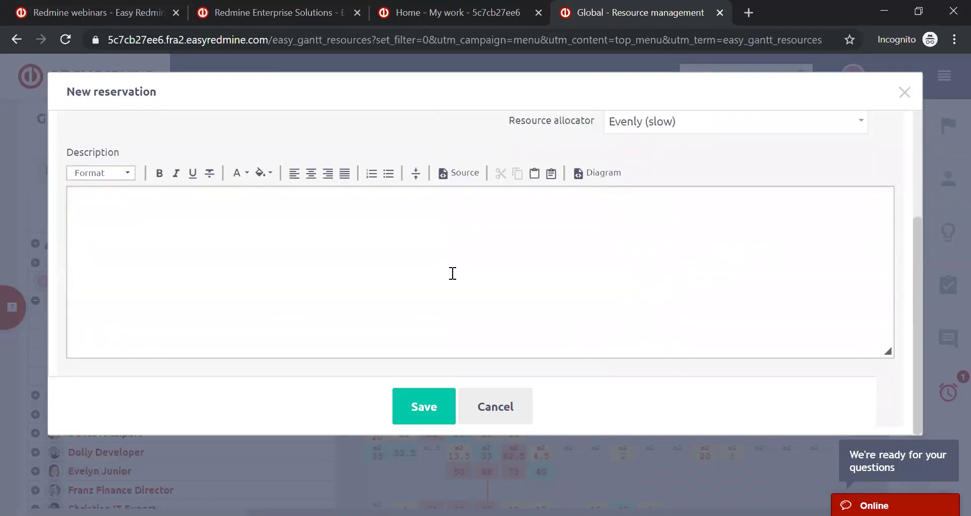
click(438, 410)
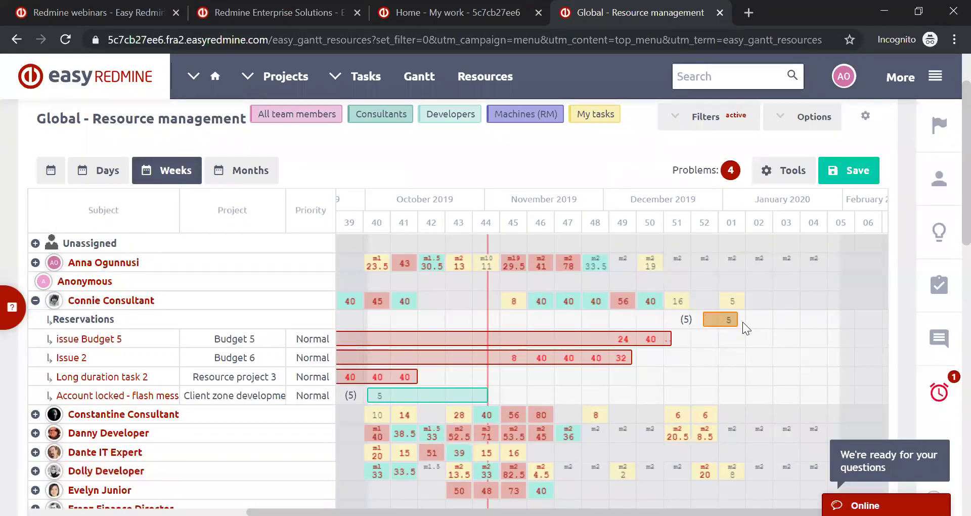
Step: Examine the new reservation among the team's weekly allocations and compare it with the colour legend below the chart
scroll(743, 322, down, 2)
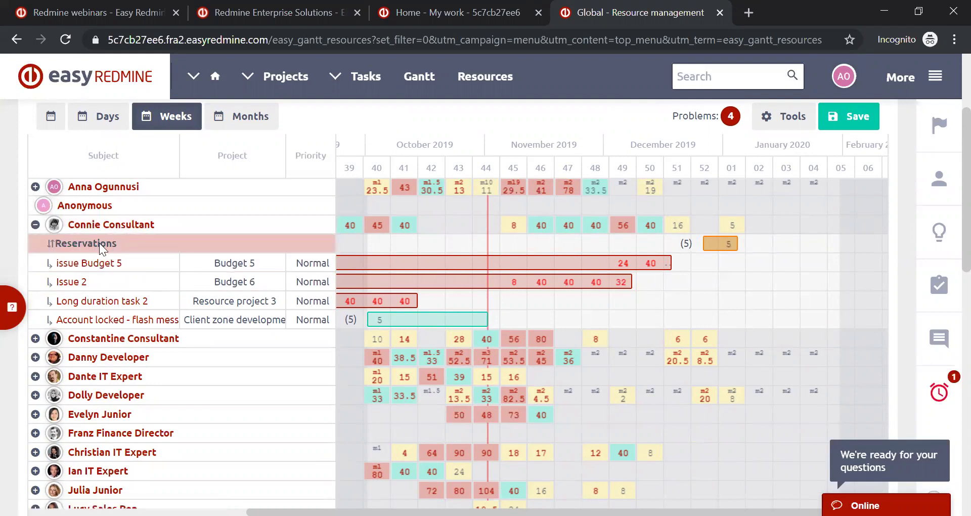
scroll(445, 283, down, 7)
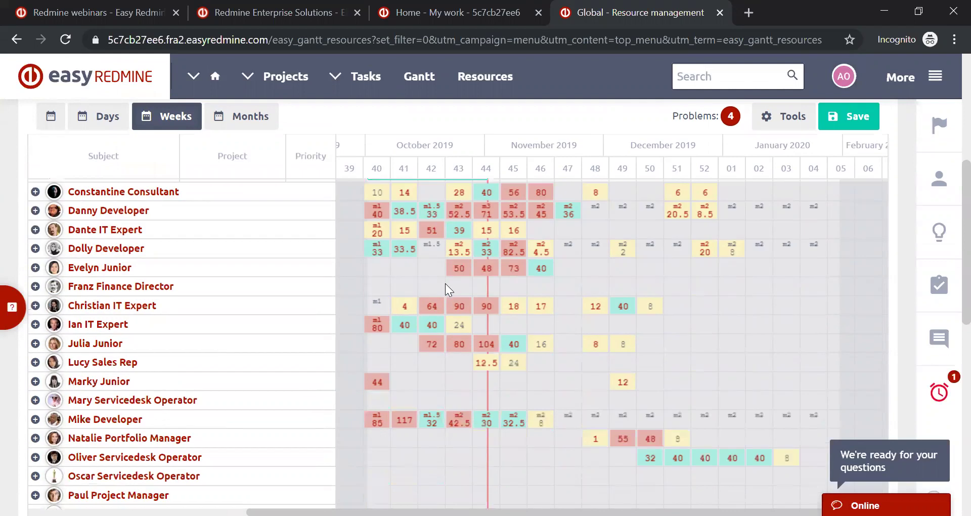
scroll(445, 284, down, 2)
scroll(731, 310, up, 2)
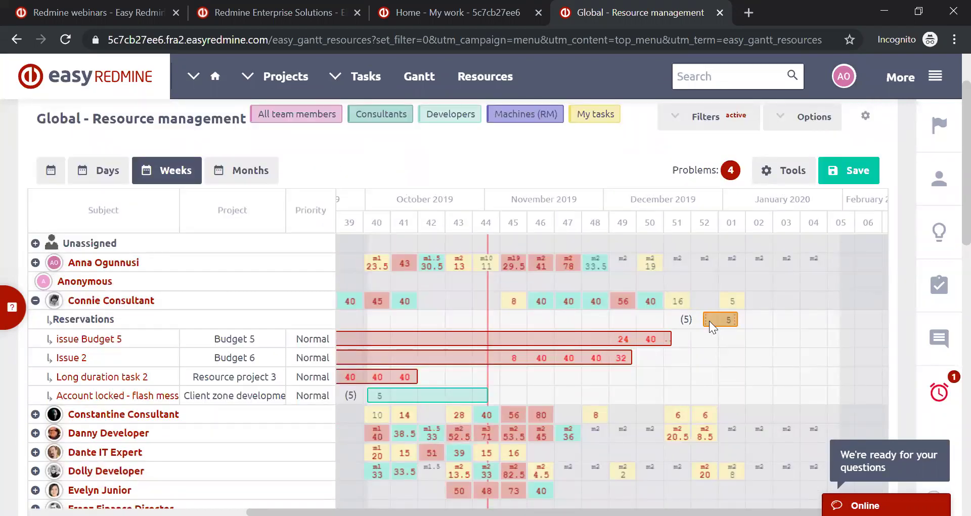
scroll(709, 320, down, 15)
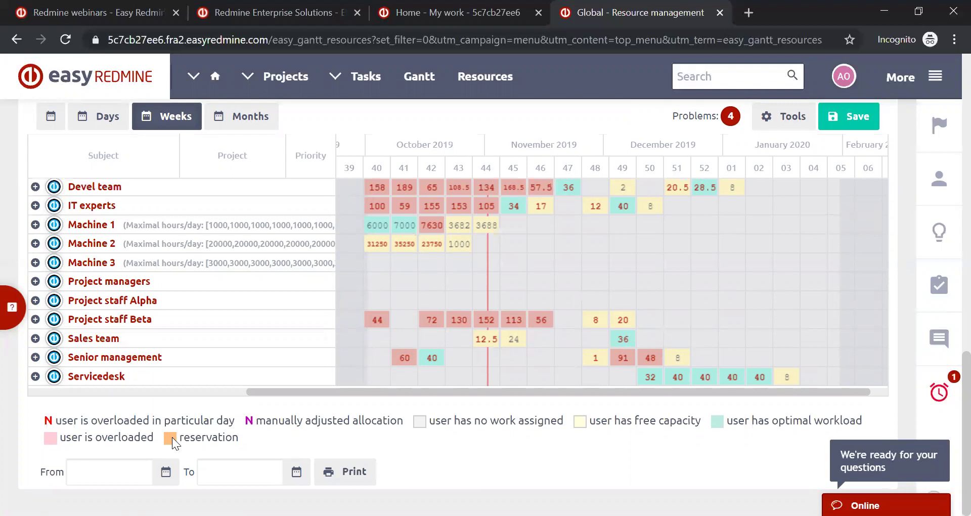
scroll(175, 444, up, 15)
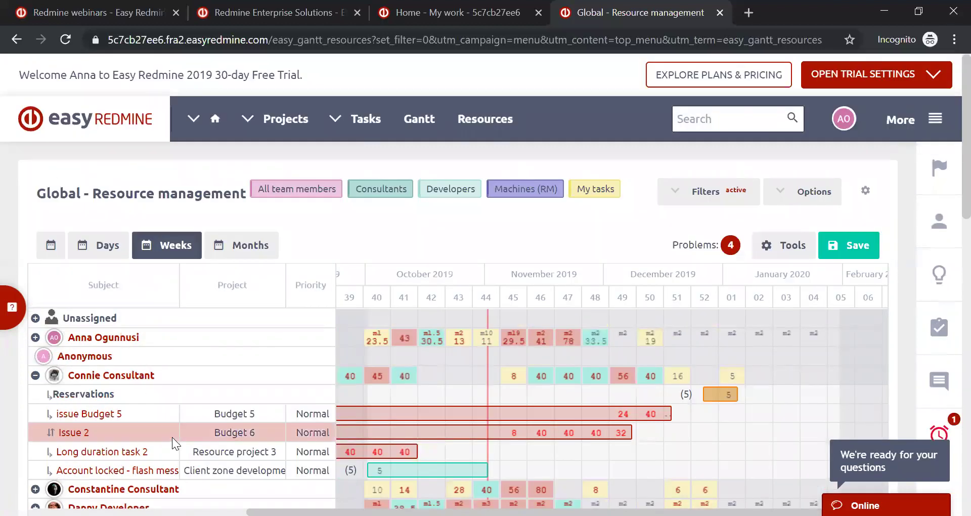
Step: Review the resource chart's allocation and display options, including Reallocate, Balance and Planned tasks, and look over the team's workloads
click(769, 246)
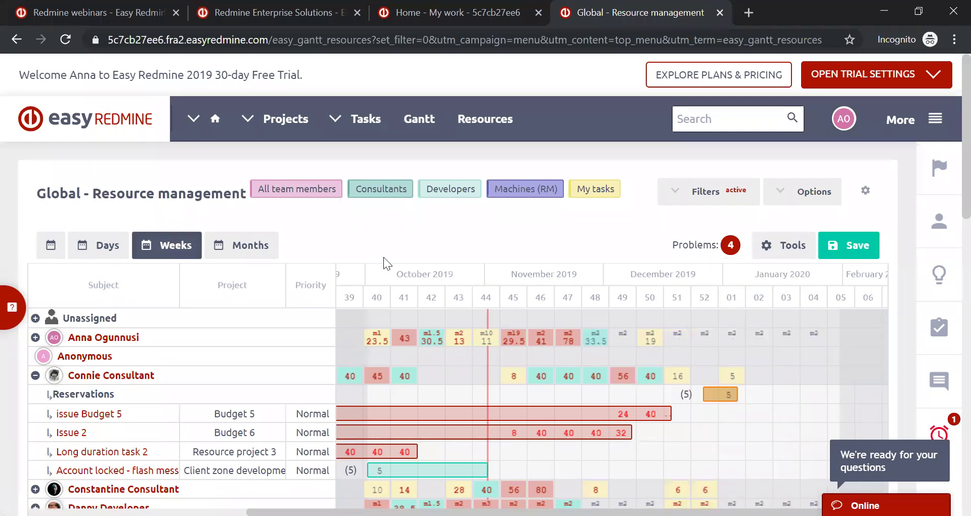
click(761, 248)
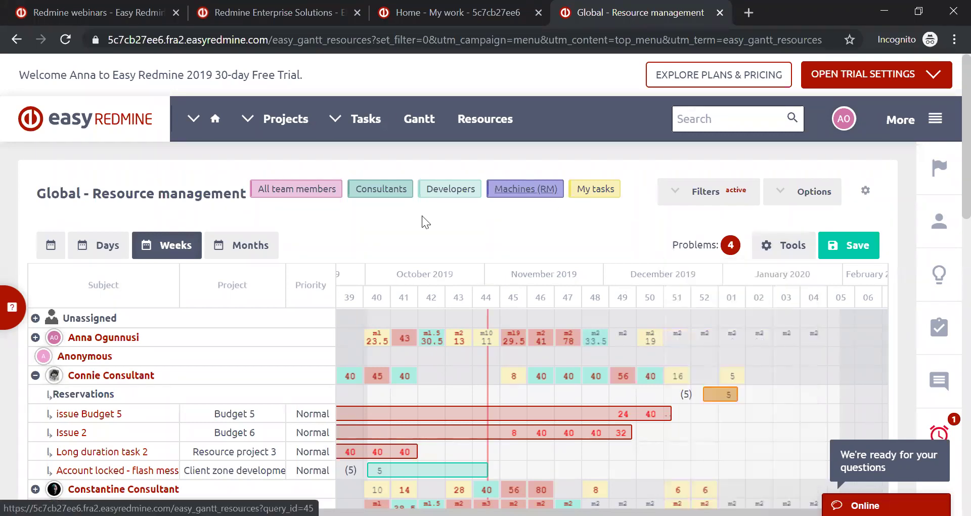
scroll(416, 226, down, 3)
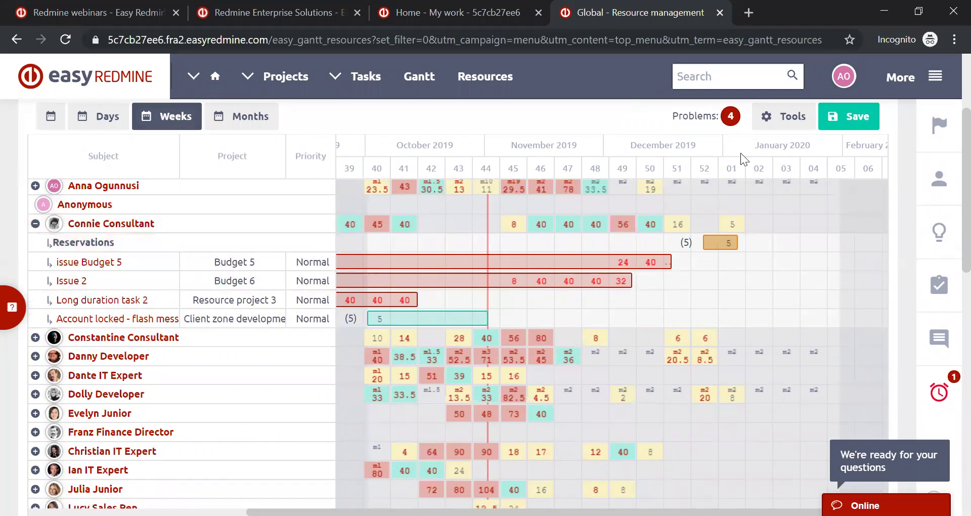
click(790, 122)
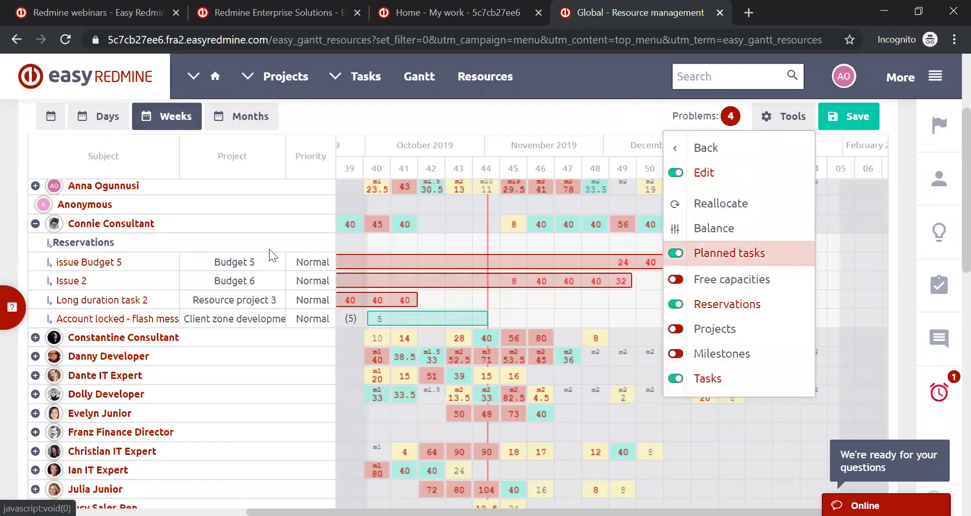
scroll(187, 248, up, 2)
scroll(188, 246, down, 15)
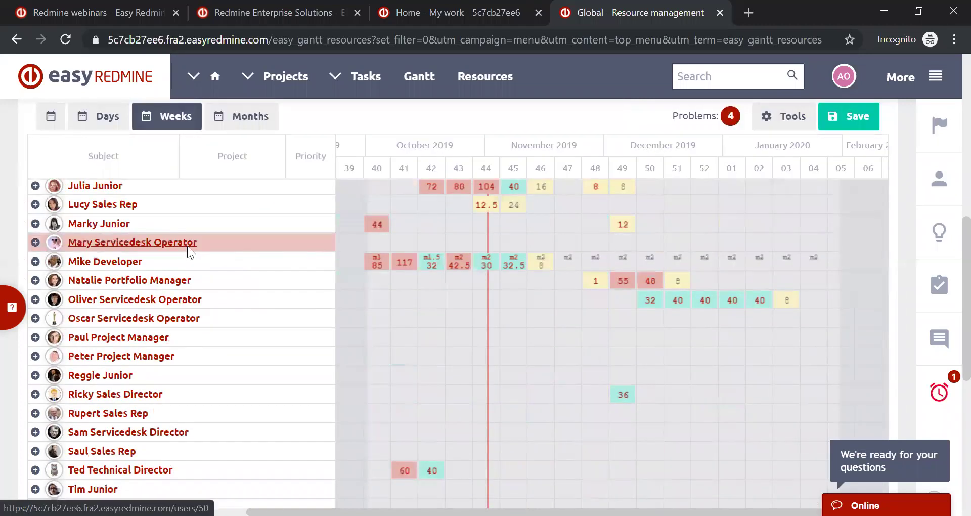
scroll(196, 268, up, 6)
scroll(196, 271, up, 7)
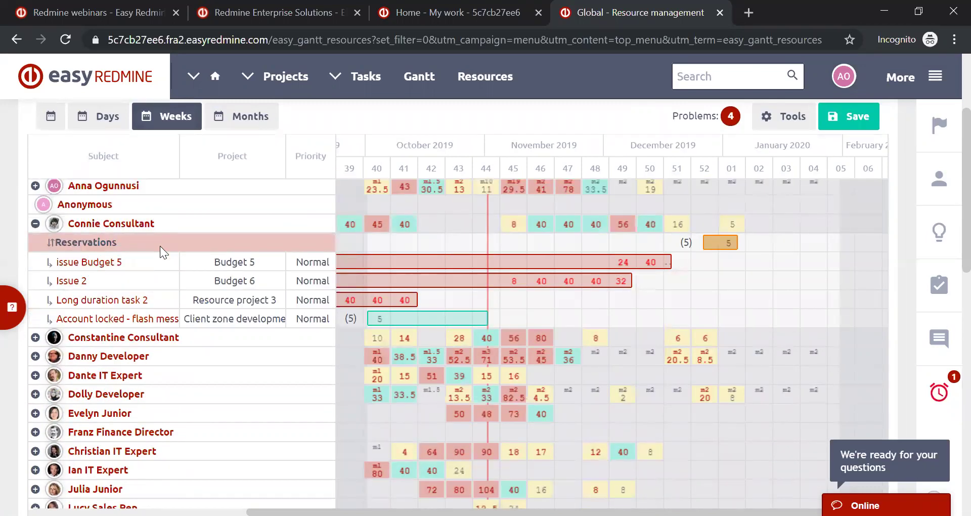
Step: Expand the second consultant, the first developer and the first IT expert, and examine their overloaded task allocations
click(35, 337)
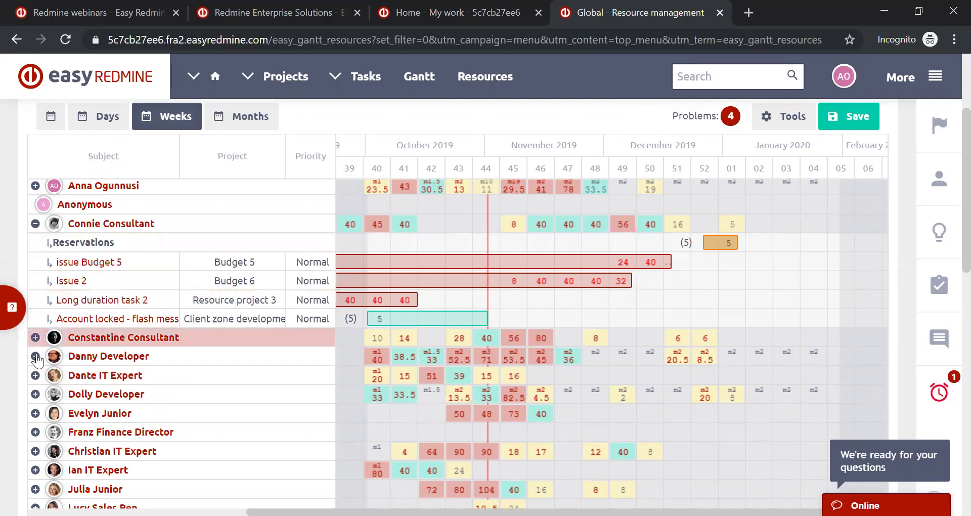
click(35, 377)
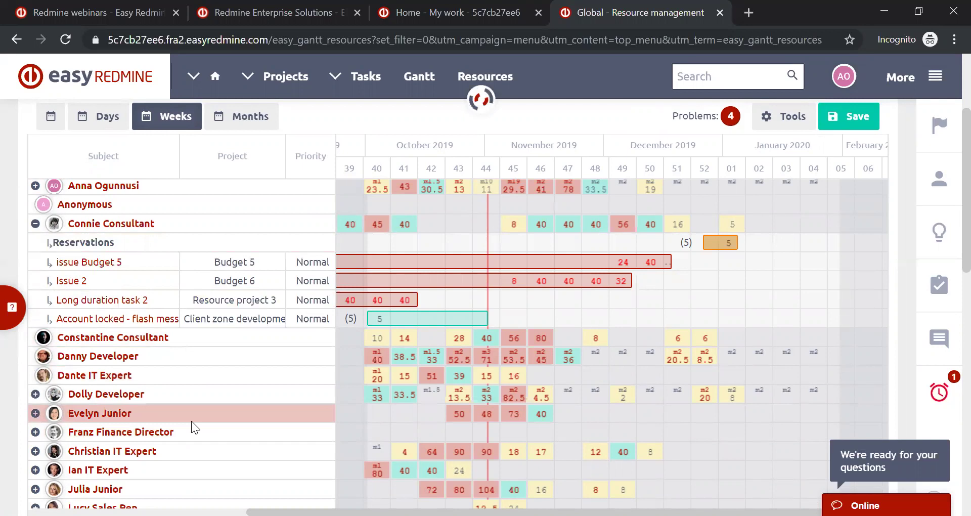
scroll(197, 305, down, 10)
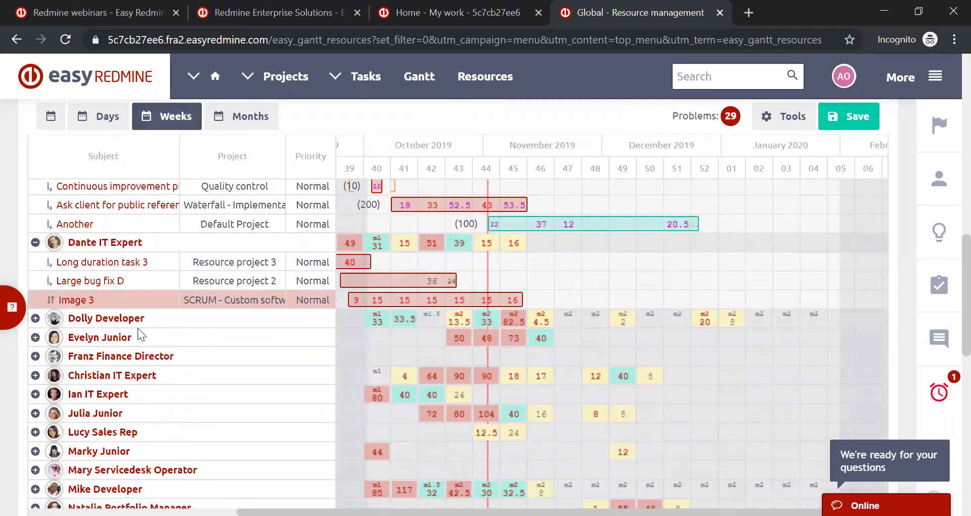
scroll(138, 328, up, 10)
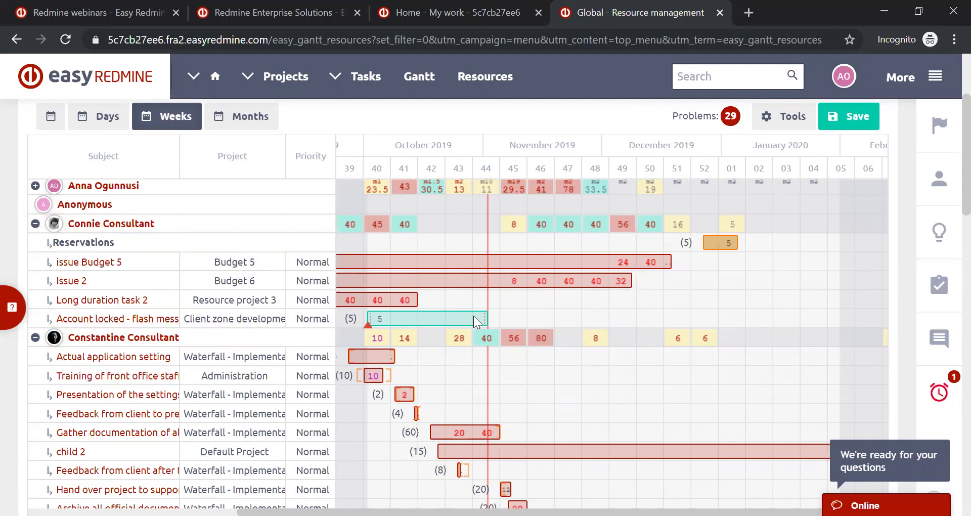
mouse_move(475, 319)
scroll(321, 340, down, 5)
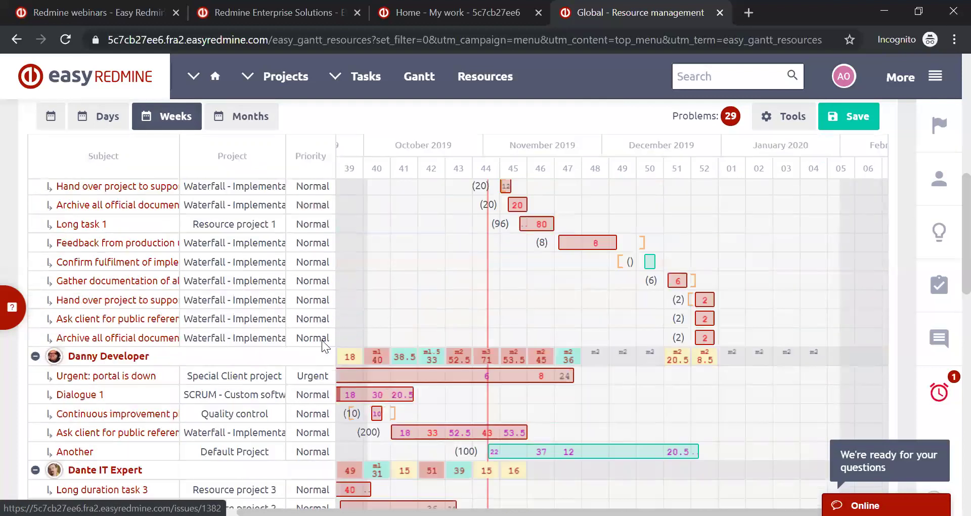
scroll(322, 340, down, 1)
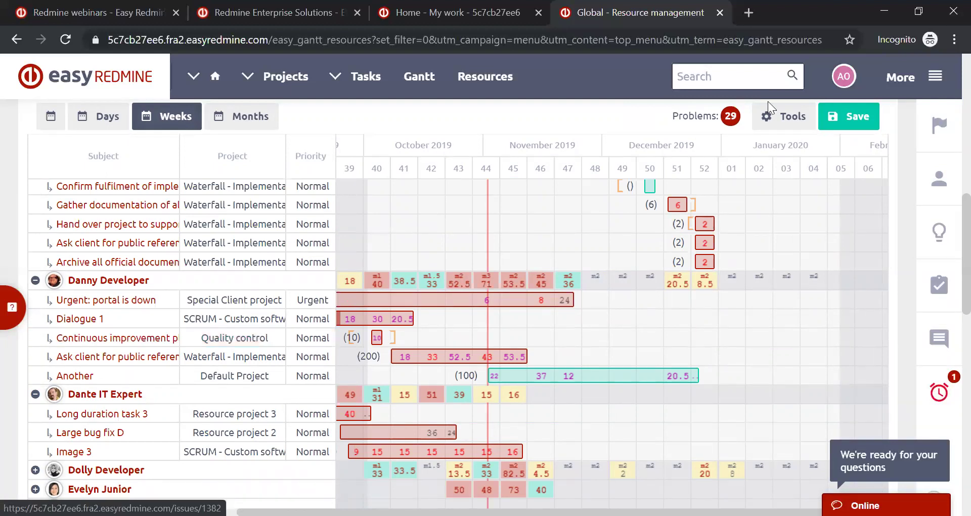
Step: Balance the allocations of the expanded team members' tasks and review the redistributed hours
click(784, 116)
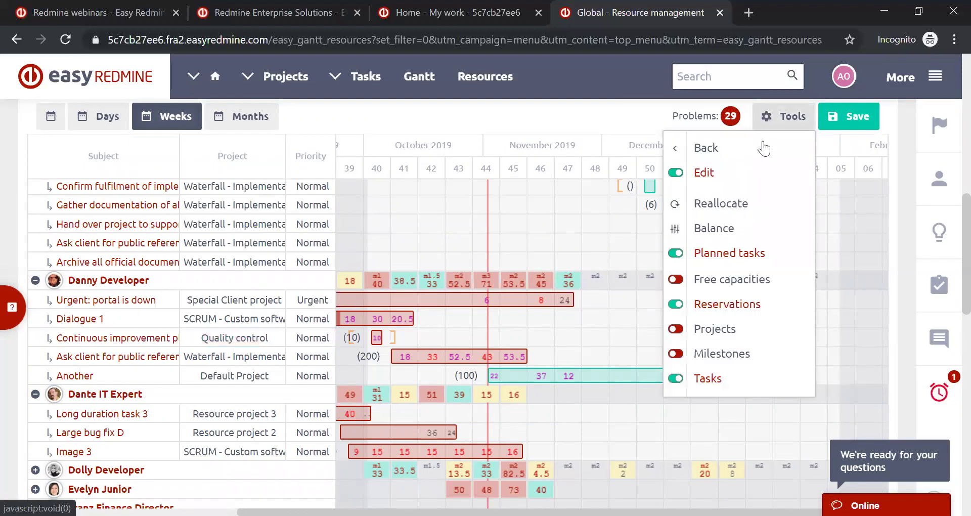
click(711, 238)
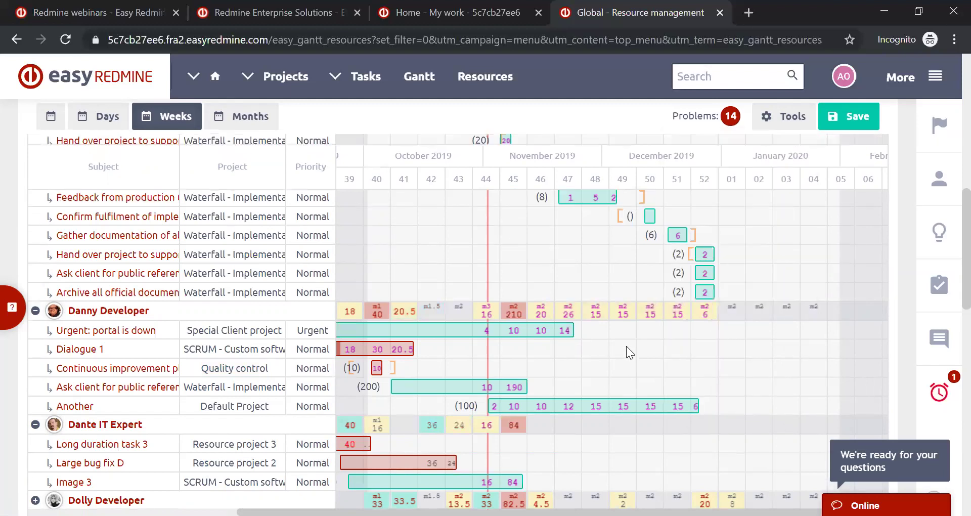
scroll(626, 346, up, 7)
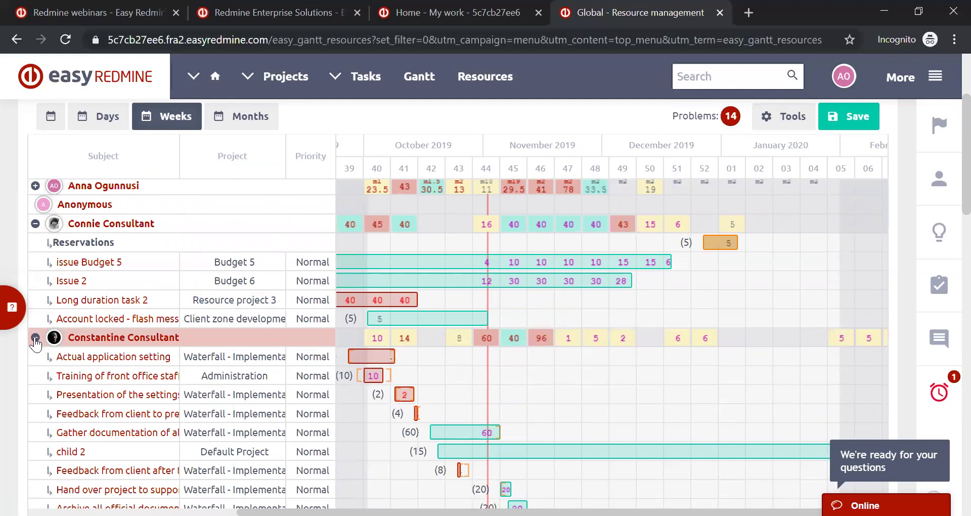
Step: Collapse the task lists of the second consultant, the first developer and the first IT expert in the resource chart
click(35, 339)
click(35, 356)
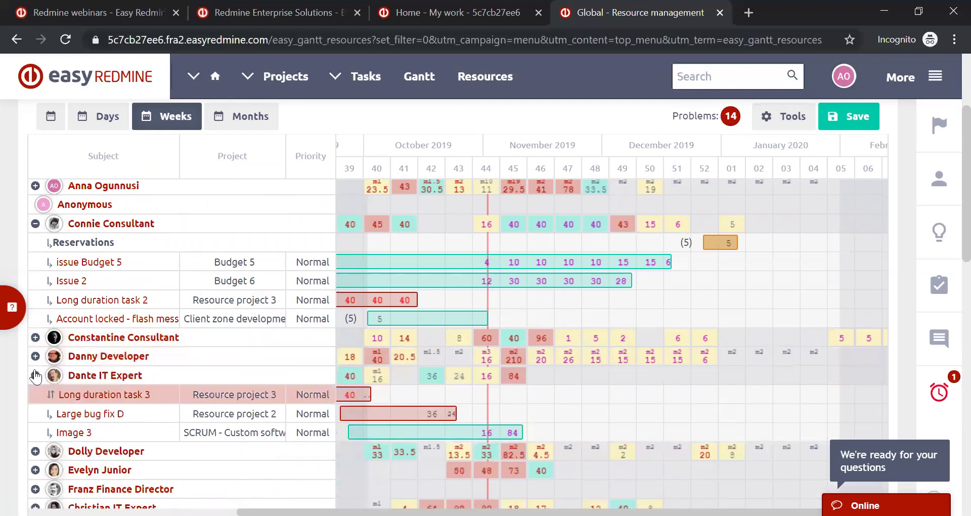
click(36, 376)
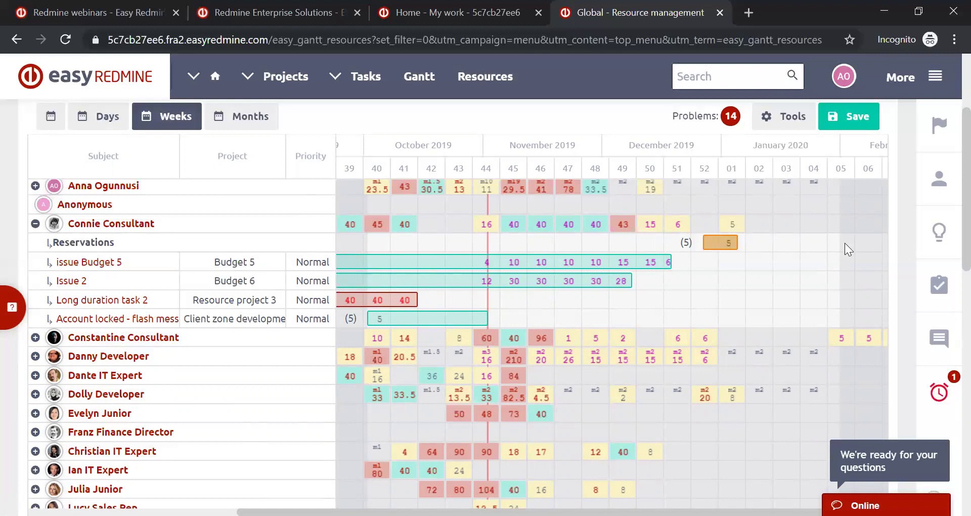
Step: Open the Help desk module, leaving the resource chart without saving its changes, and reduce the page zoom one level
click(936, 81)
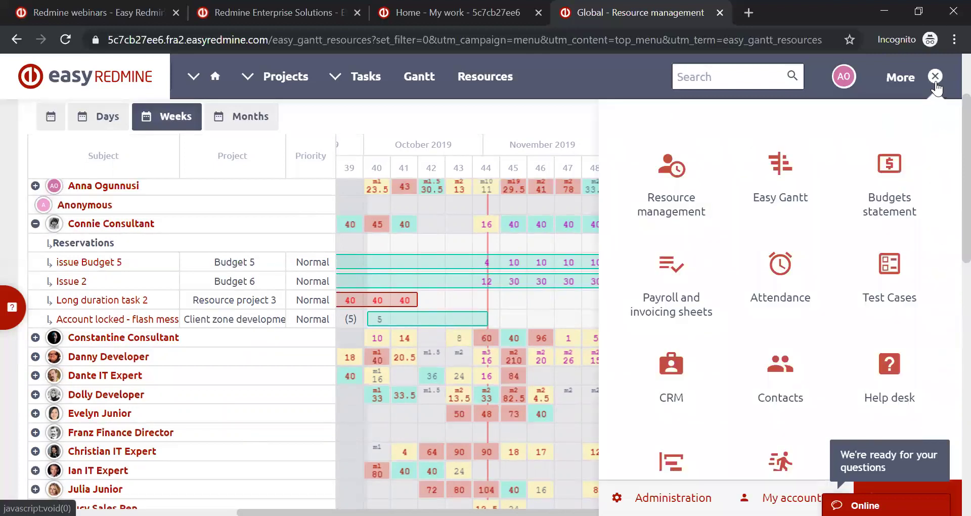
click(890, 402)
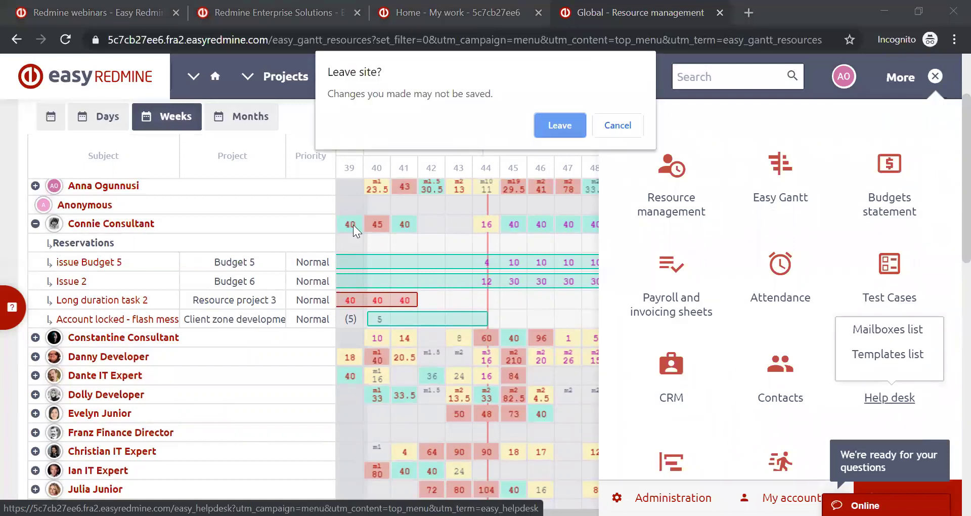
click(556, 131)
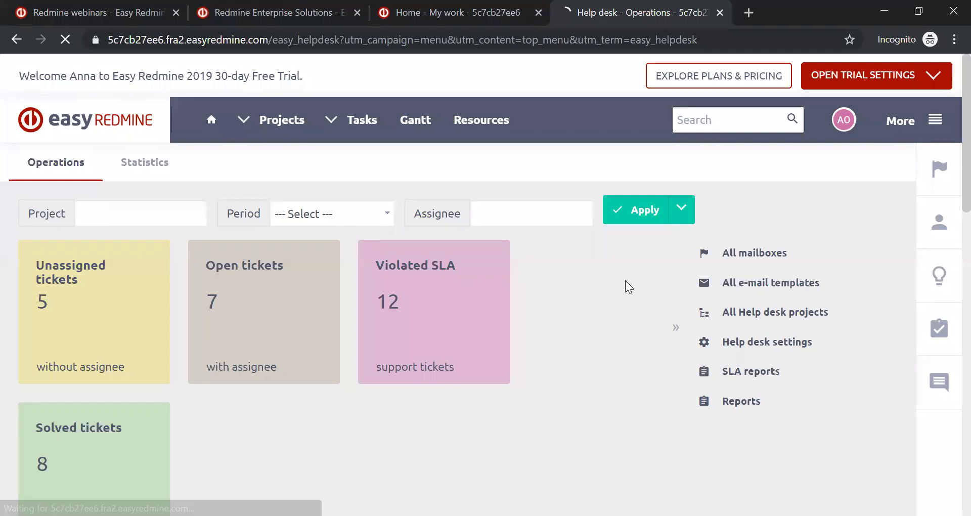
key(ctrl+minus)
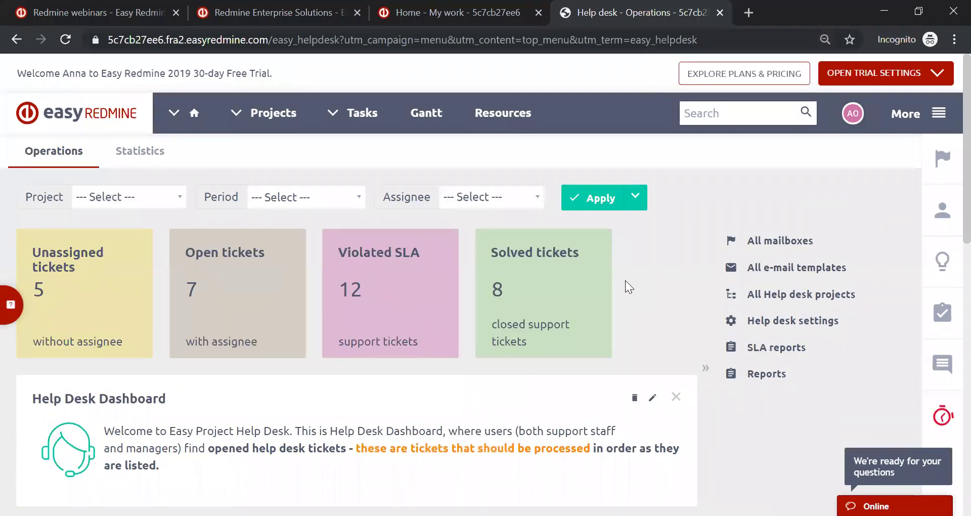
Step: Look over the help desk dashboard's New tickets' pool and the project choices available for filtering
scroll(625, 281, down, 3)
scroll(626, 280, down, 10)
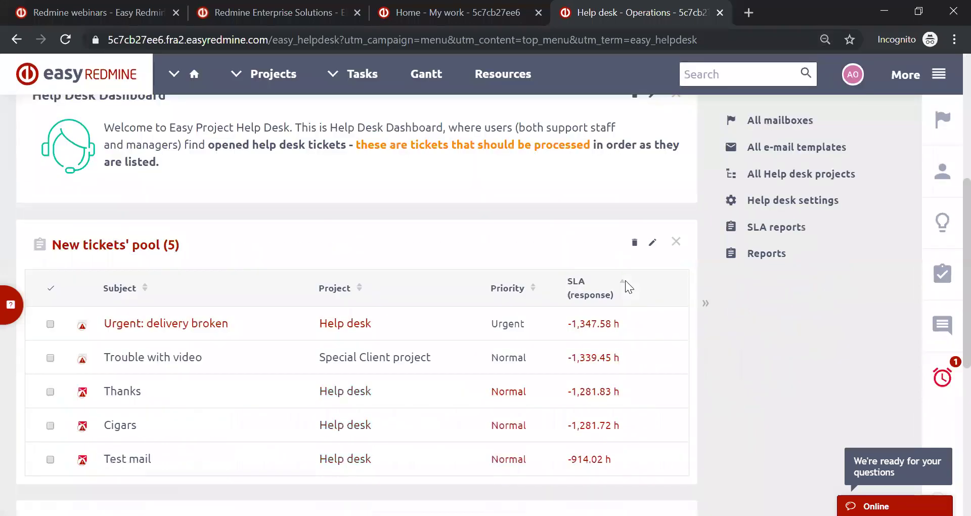
scroll(626, 282, up, 4)
scroll(626, 282, up, 8)
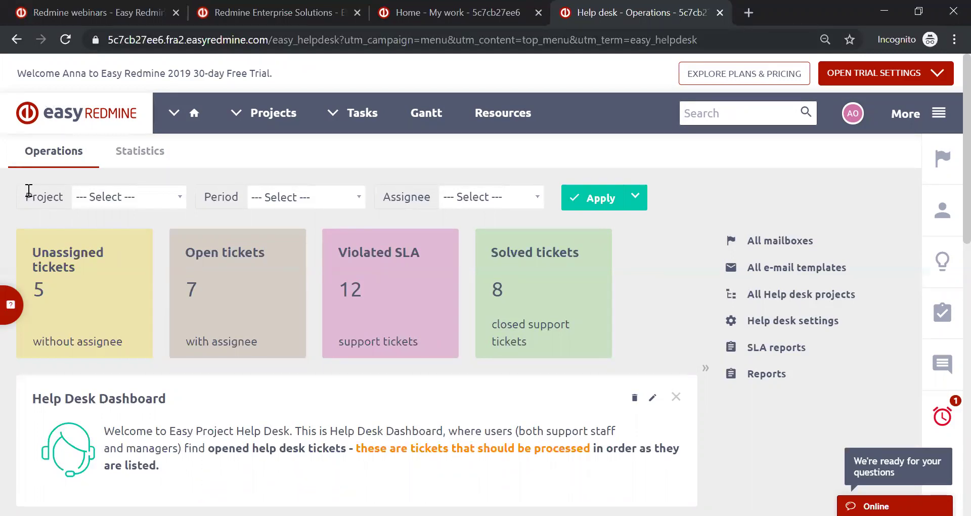
click(178, 202)
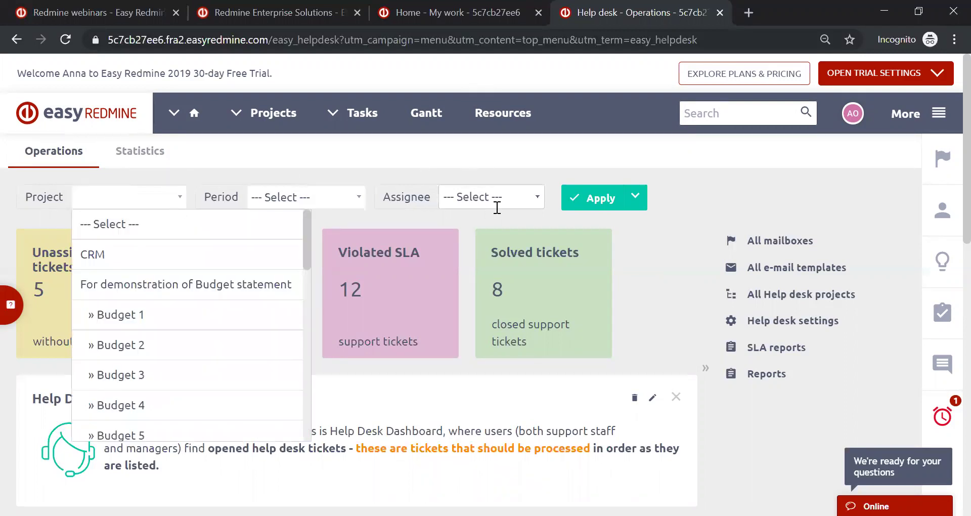
click(693, 189)
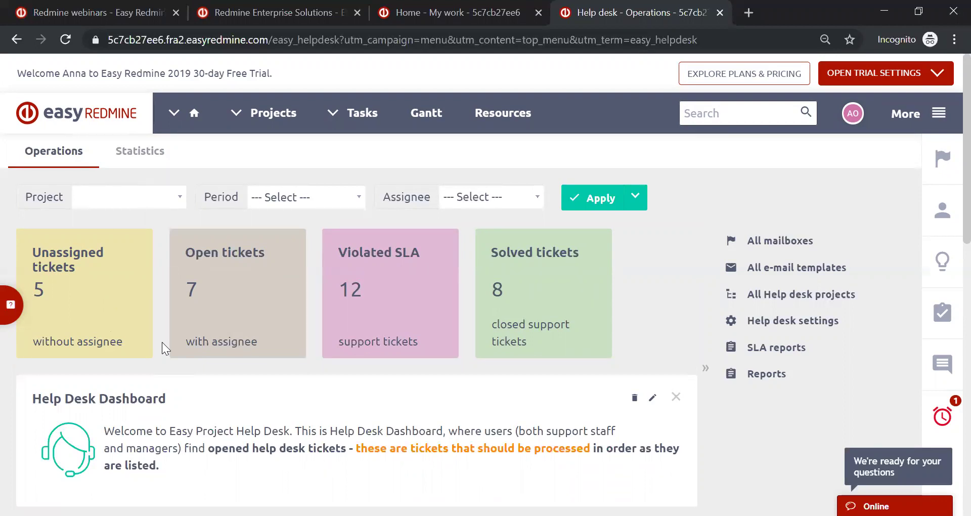
Step: Review the help desk ticket tiles and the Assigned tickets list grouped by team member
mouse_move(221, 268)
scroll(655, 220, down, 13)
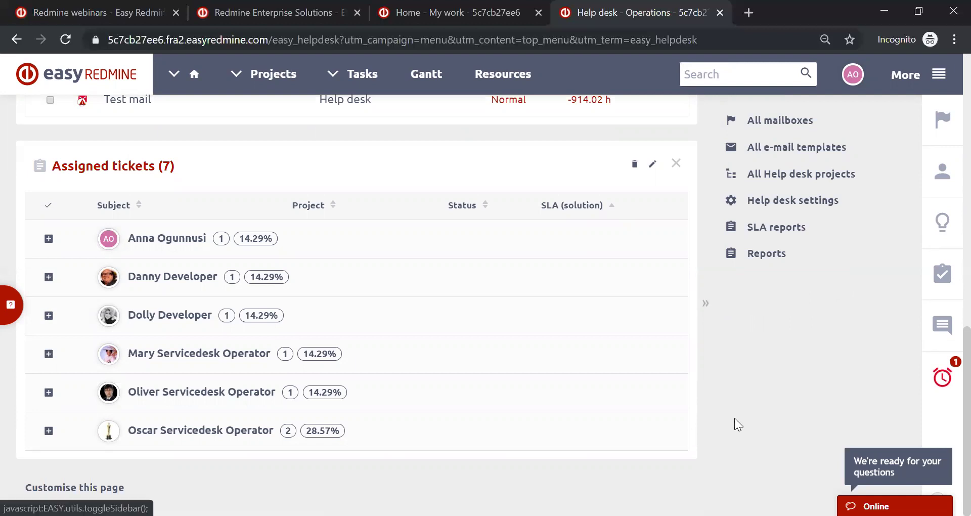
scroll(734, 416, up, 5)
scroll(734, 417, up, 8)
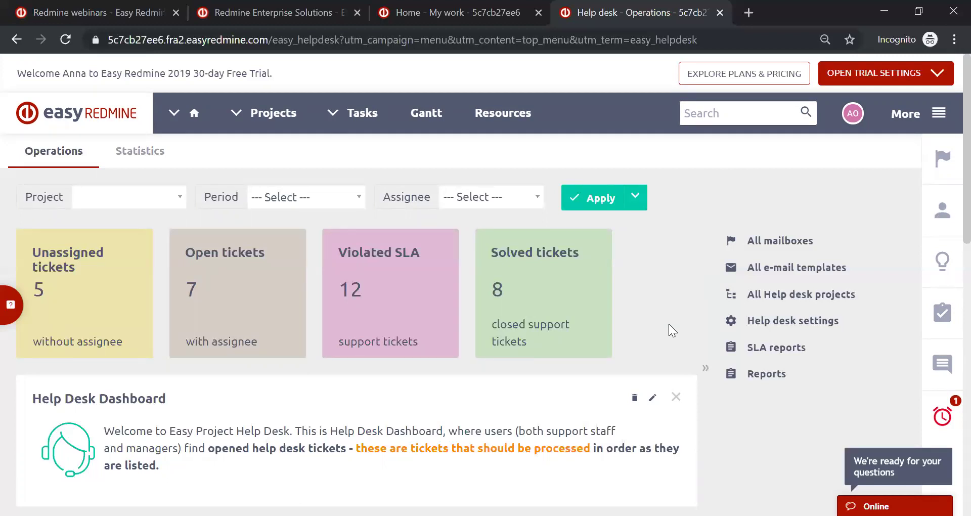
Step: Open the Business Intelligence company dashboard from the Others group of modules
click(939, 112)
scroll(774, 295, down, 6)
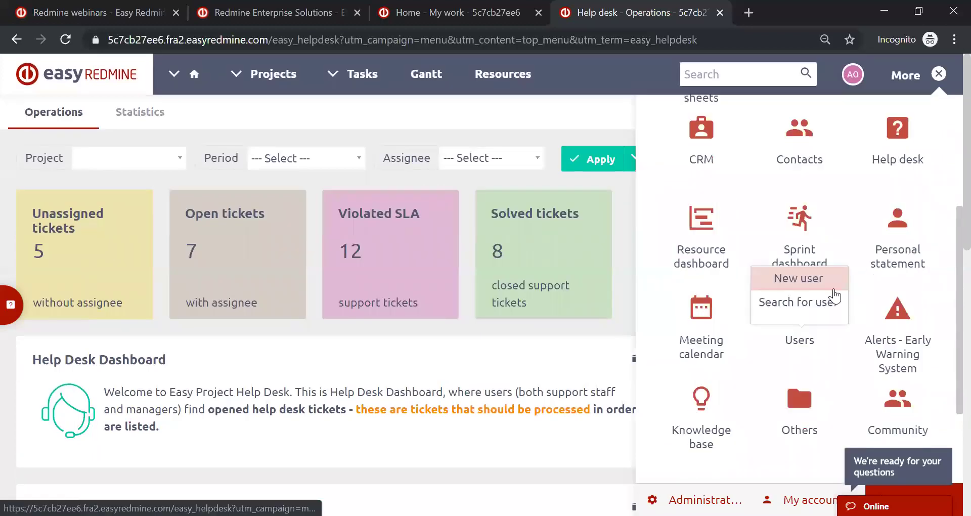
click(799, 430)
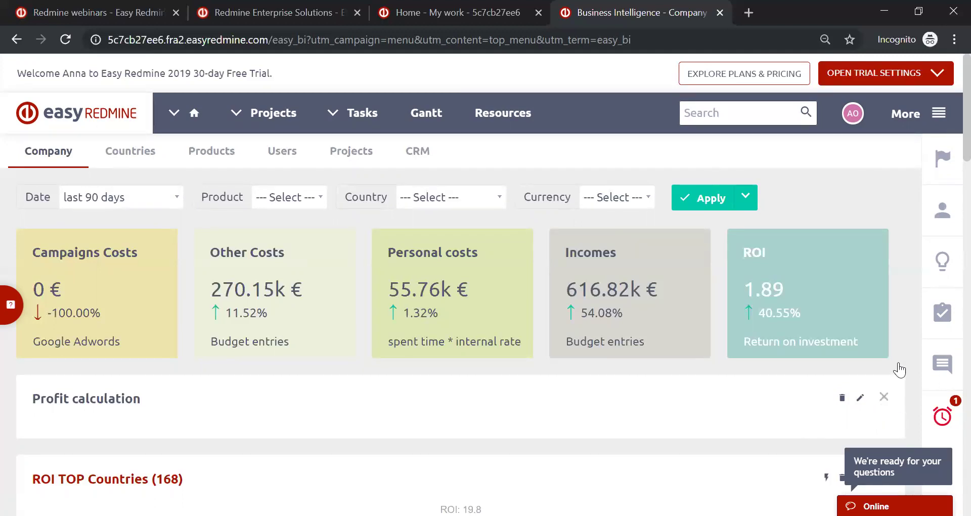
Step: Collapse and re-expand the Profit calculation section, and examine each country's return in the ROI TOP Countries chart
click(883, 401)
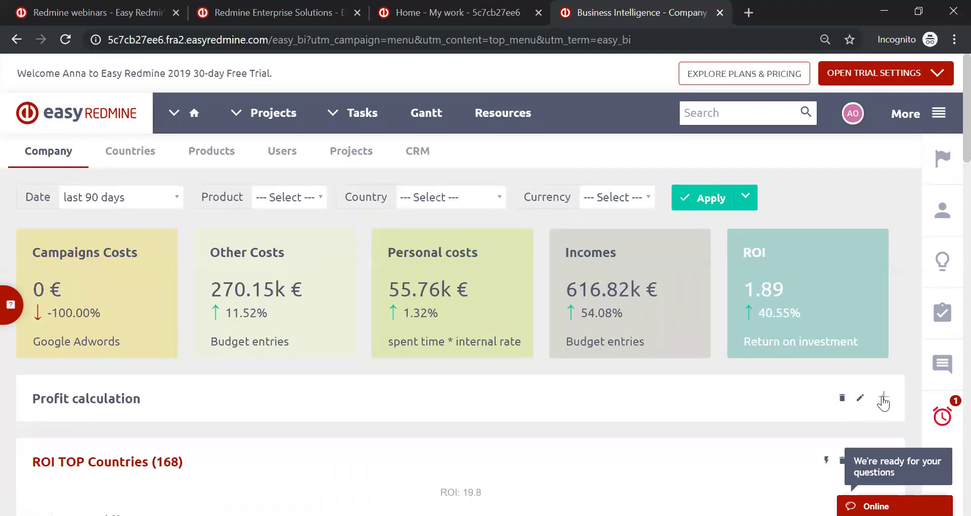
click(884, 401)
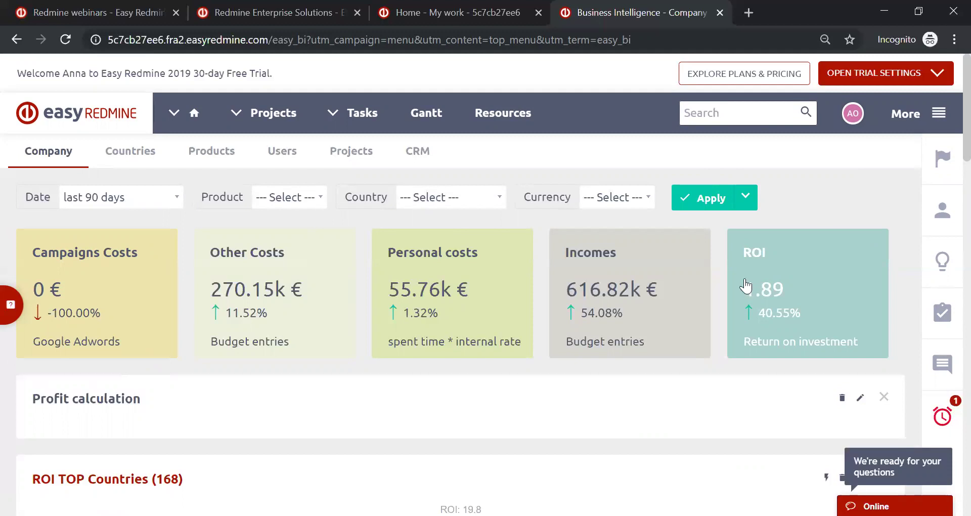
scroll(818, 172, down, 4)
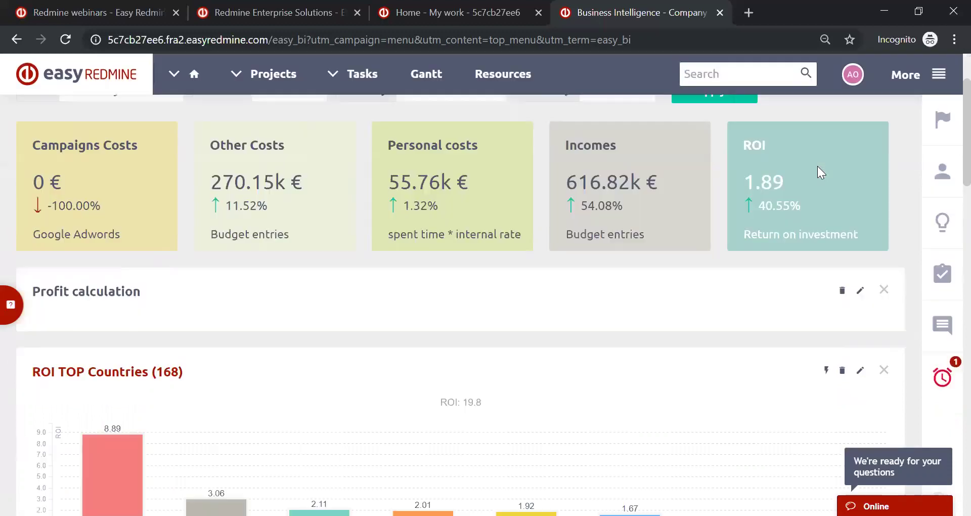
scroll(809, 177, down, 2)
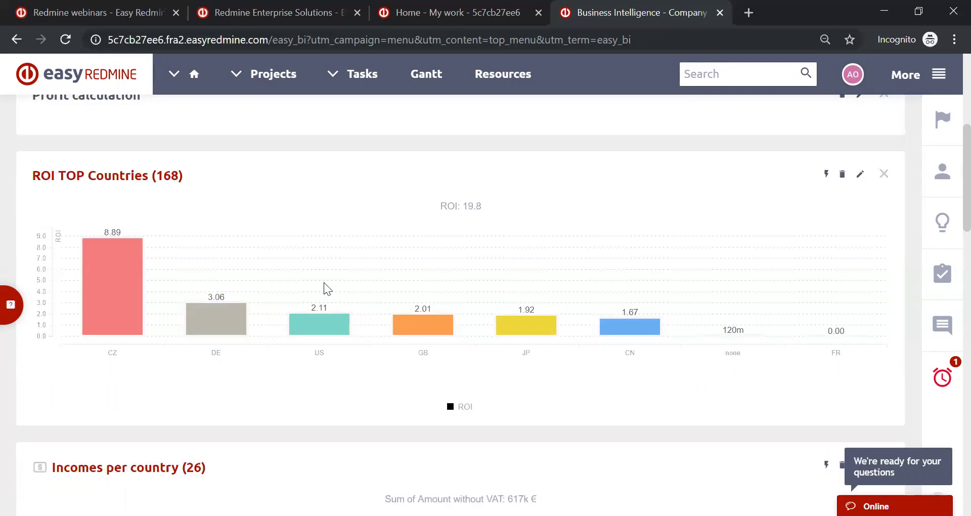
mouse_move(242, 325)
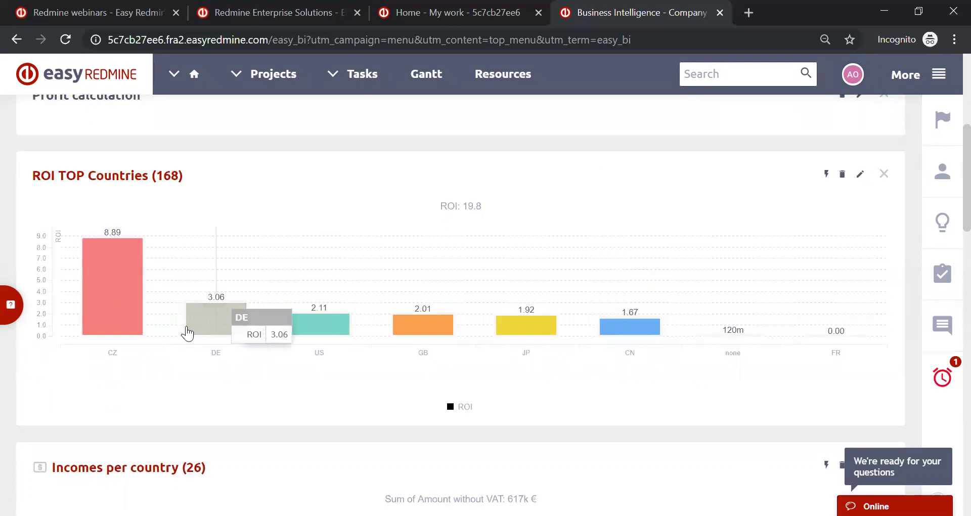
mouse_move(627, 335)
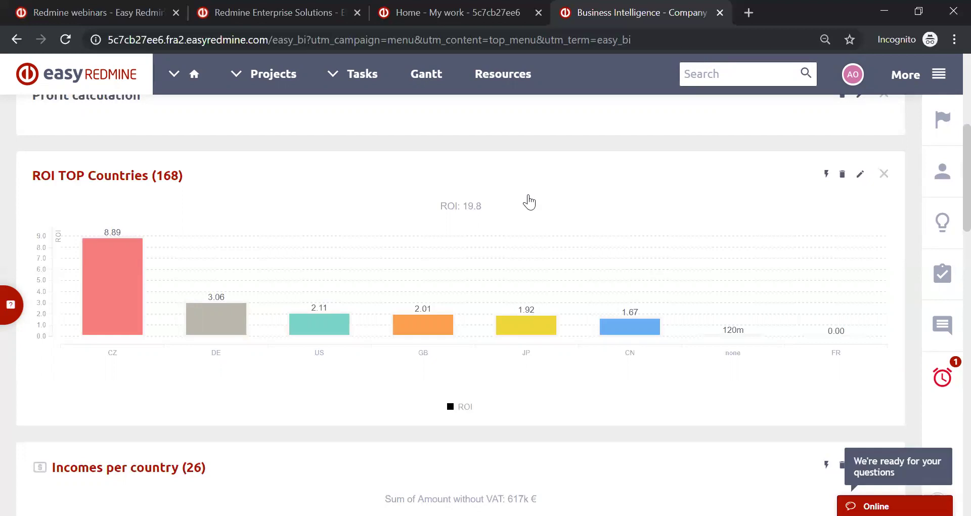
Step: Examine the company dashboard's Incomes per country, Incomes per product and Adwords spent per country charts
scroll(529, 200, down, 6)
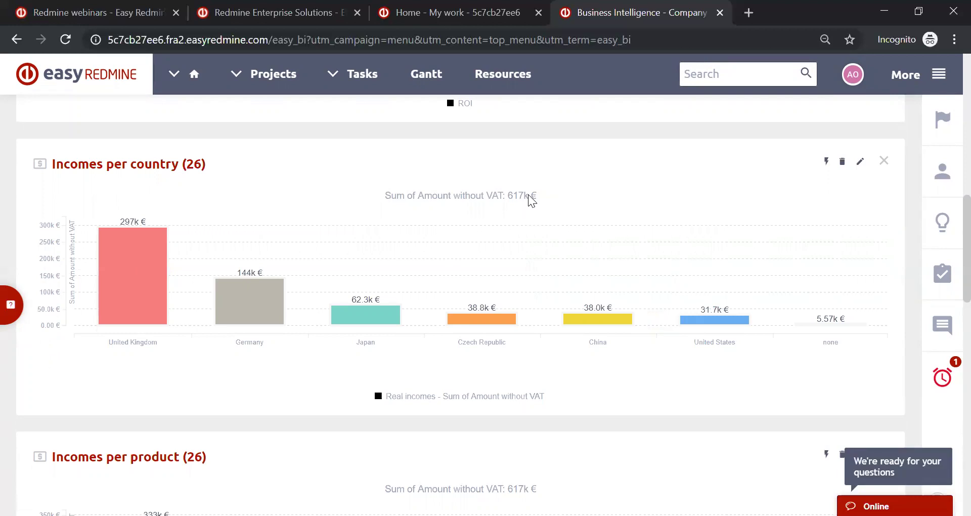
scroll(529, 194, down, 6)
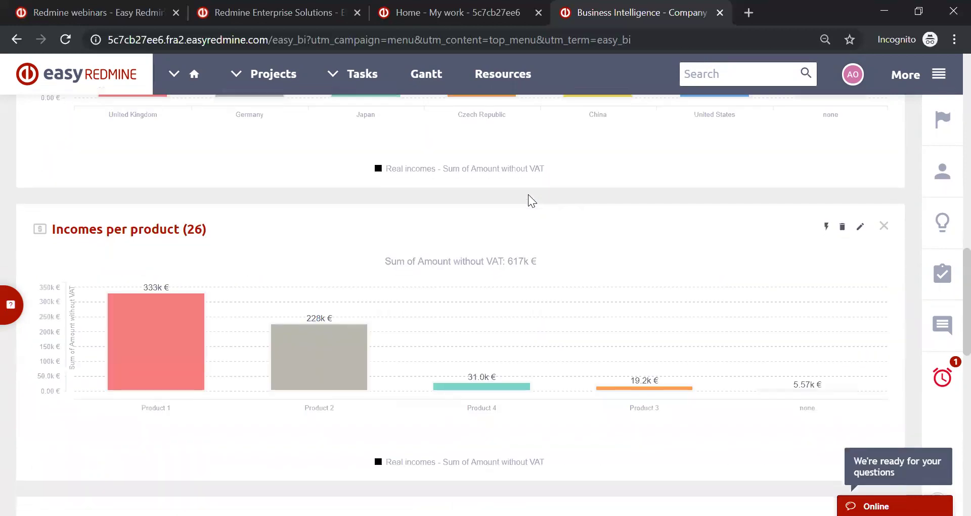
scroll(528, 195, up, 12)
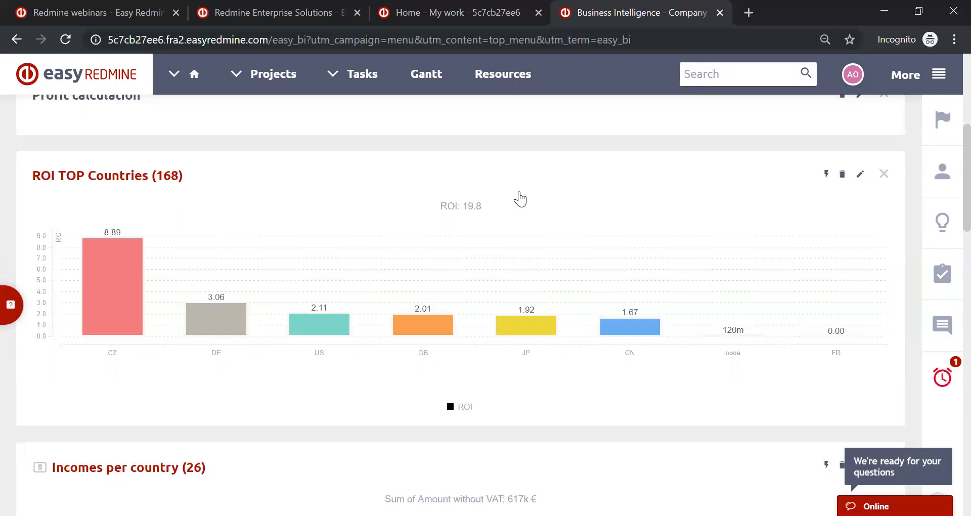
mouse_move(434, 324)
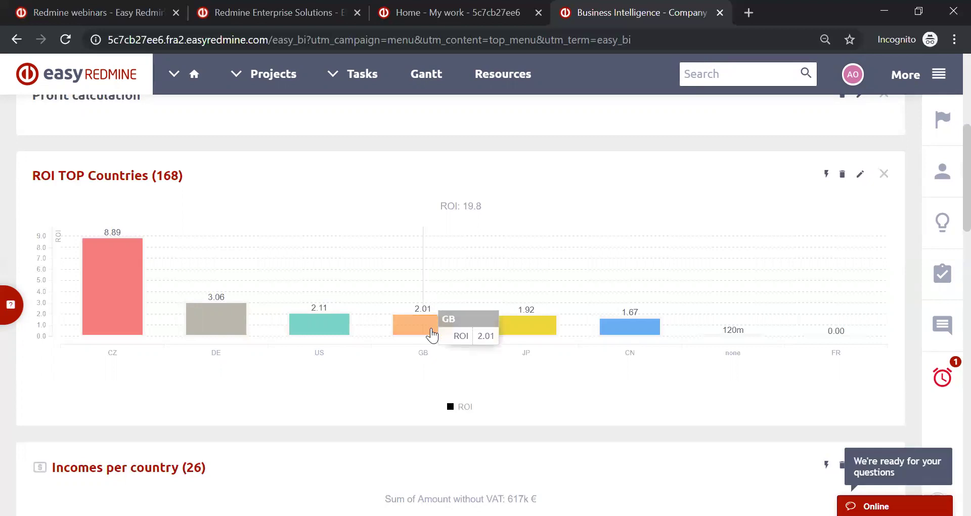
scroll(571, 273, up, 5)
scroll(569, 267, down, 2)
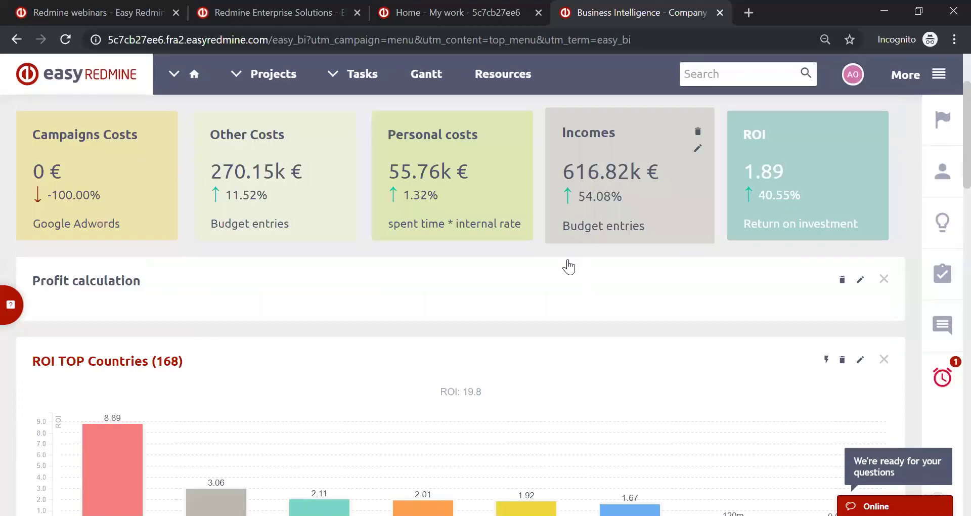
scroll(569, 267, down, 12)
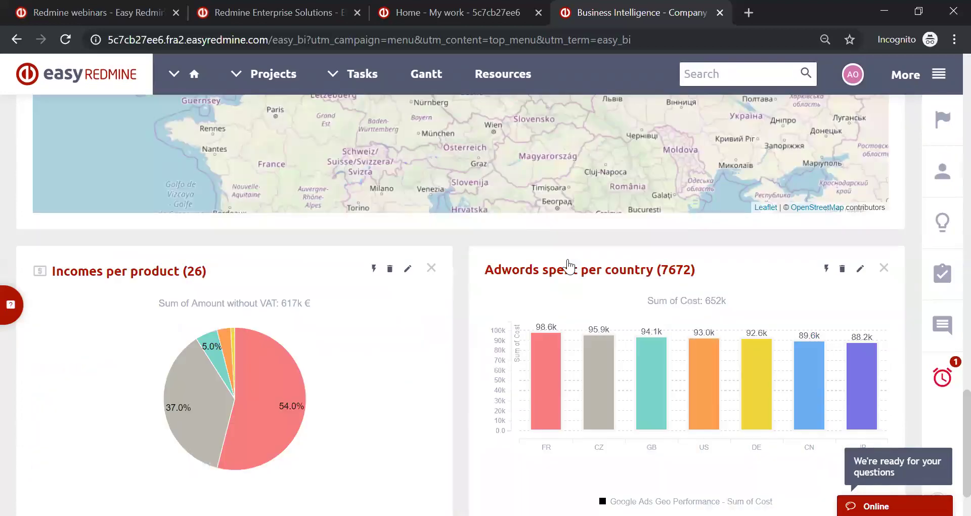
scroll(569, 267, up, 10)
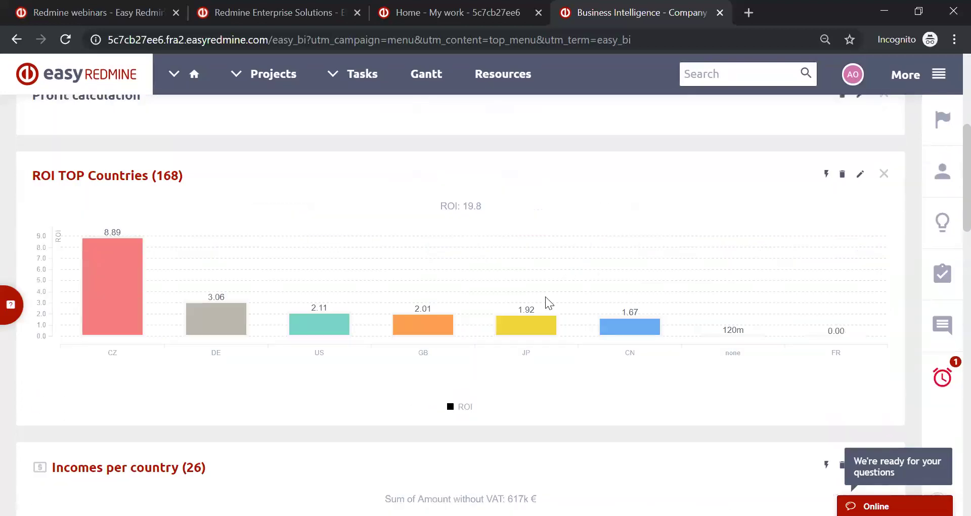
Step: Open Japan's country dashboard from the ROI TOP Countries chart, review its indicator tiles, and close it
click(526, 328)
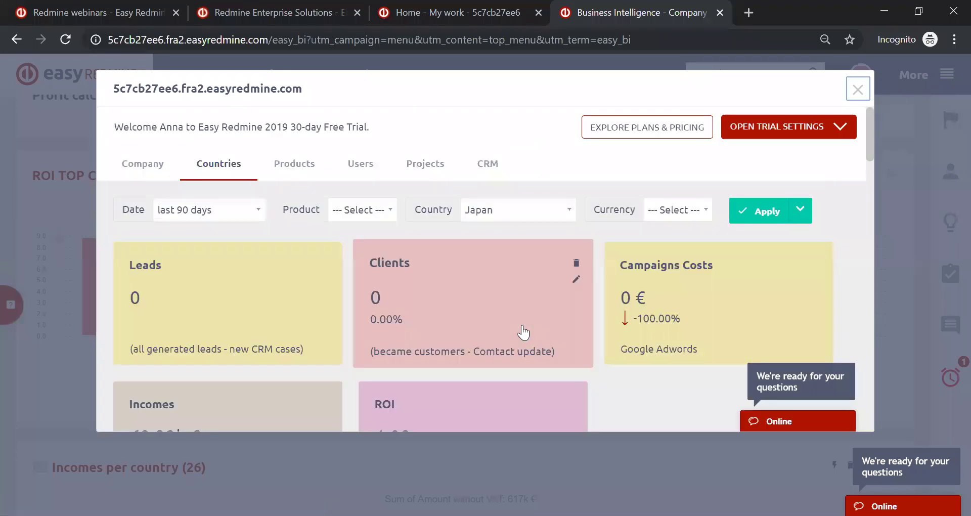
scroll(570, 276, down, 5)
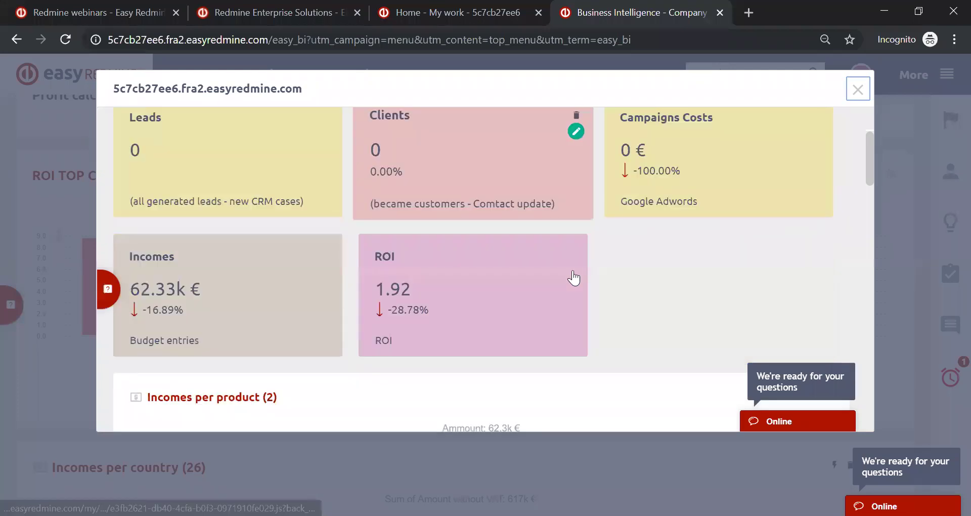
scroll(232, 336, up, 5)
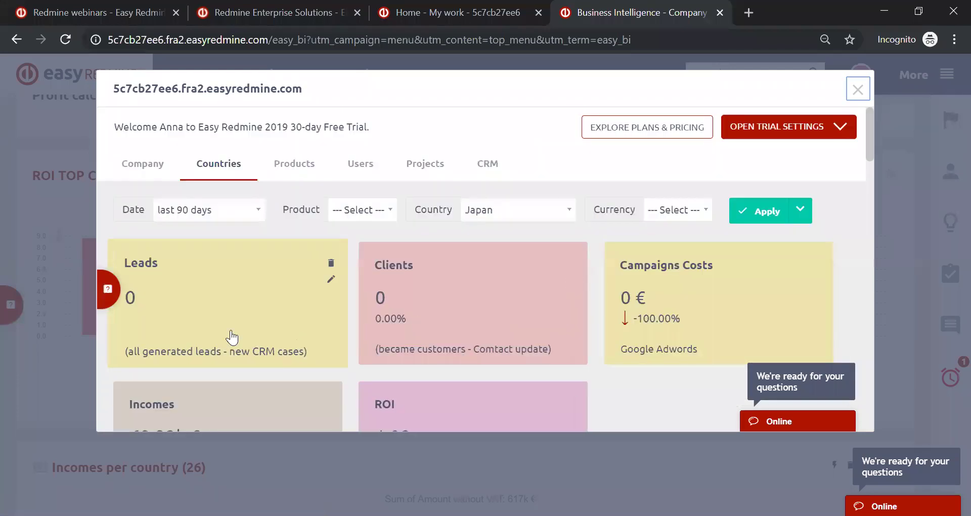
click(858, 89)
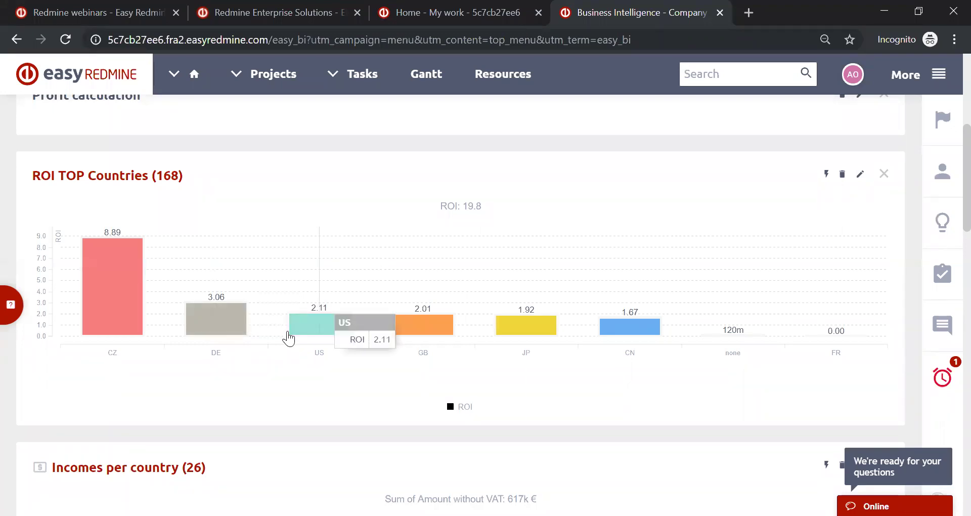
Step: Open Germany's country dashboard from the ROI TOP Countries chart and examine its Incomes, ROI and Incomes per product figures
click(208, 314)
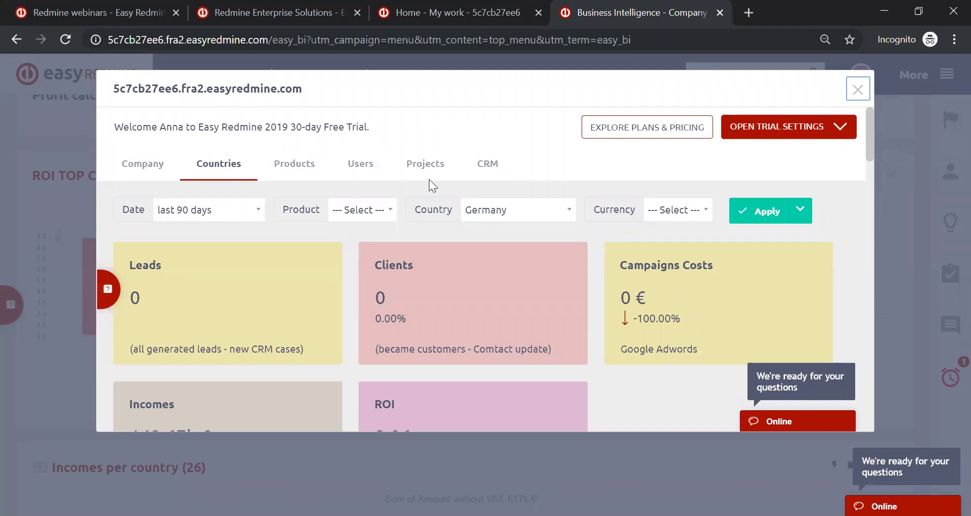
scroll(429, 167, down, 1)
scroll(429, 167, down, 1)
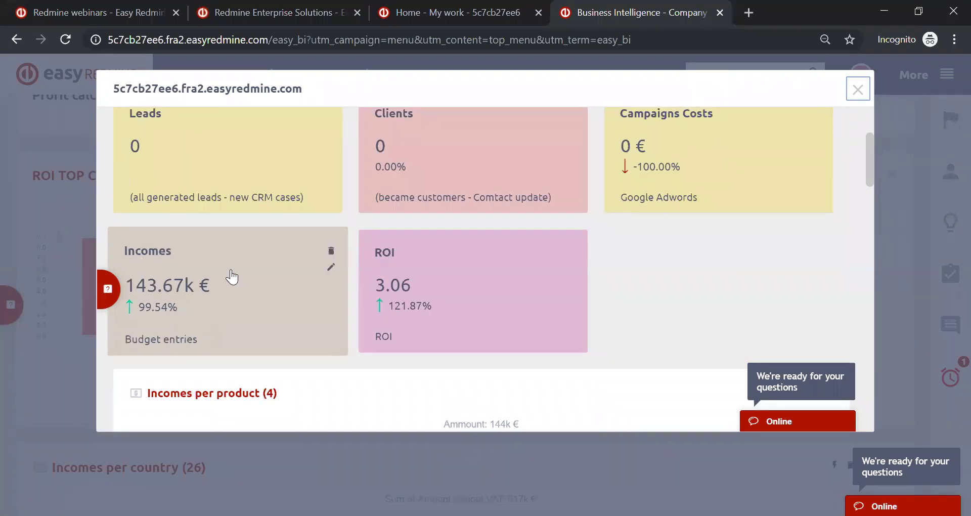
scroll(471, 256, down, 9)
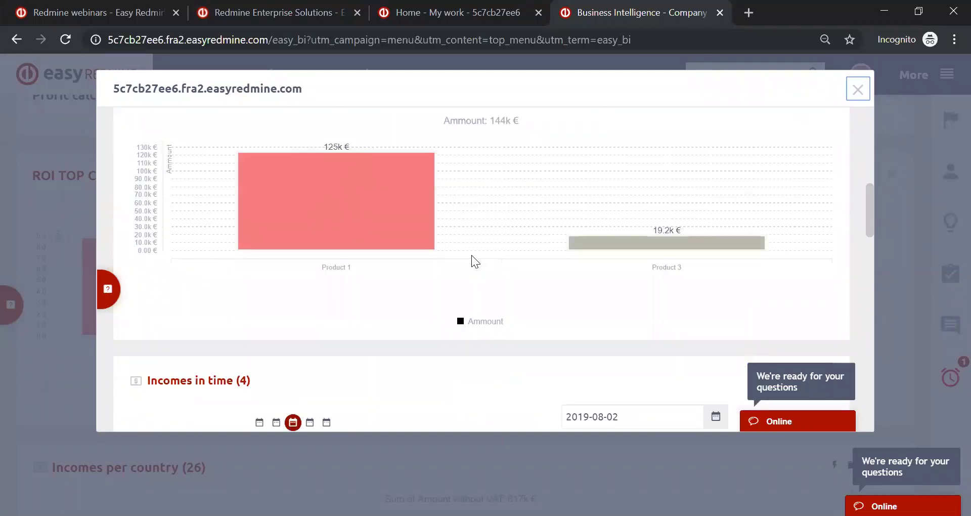
scroll(421, 281, up, 4)
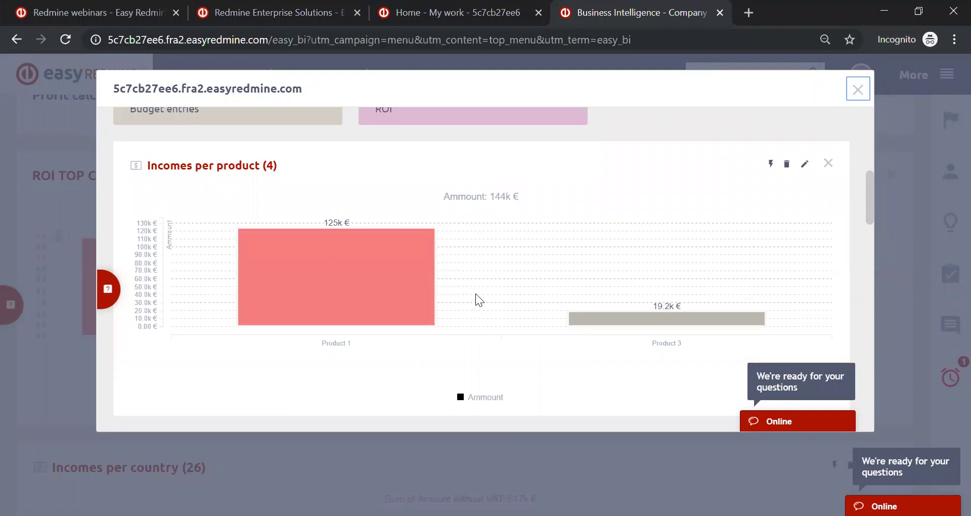
Step: Open Product 1's dashboard from Germany's Incomes per product chart and examine its ROI, Plan fullfilment and Incomes per project modules
mouse_move(379, 289)
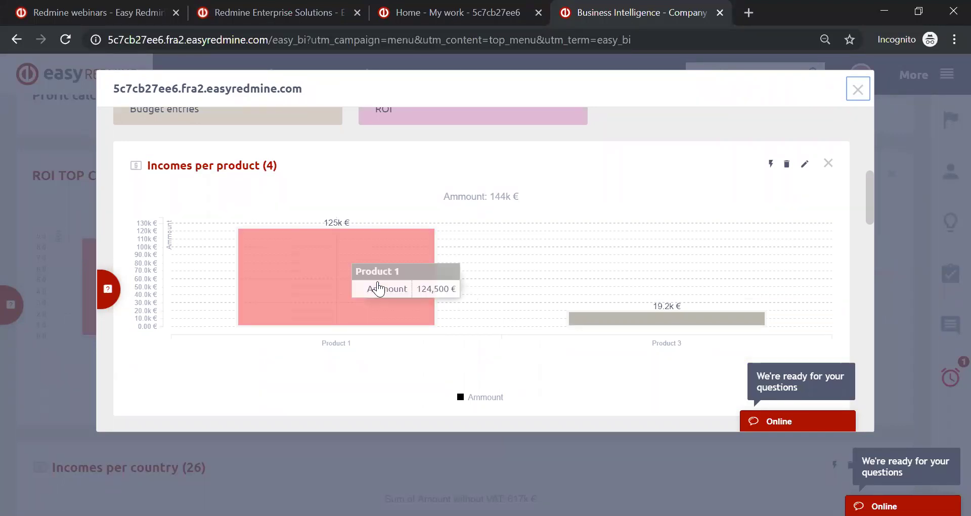
click(308, 288)
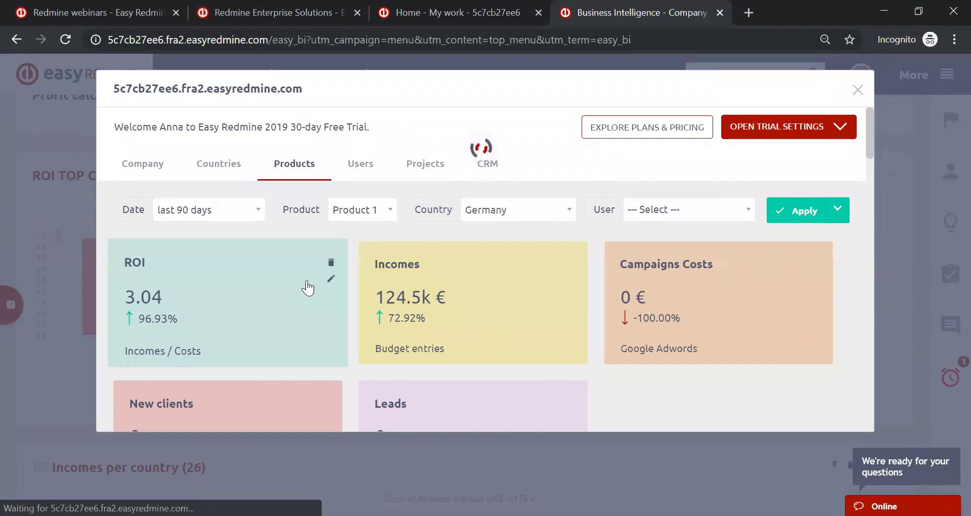
scroll(307, 287, down, 12)
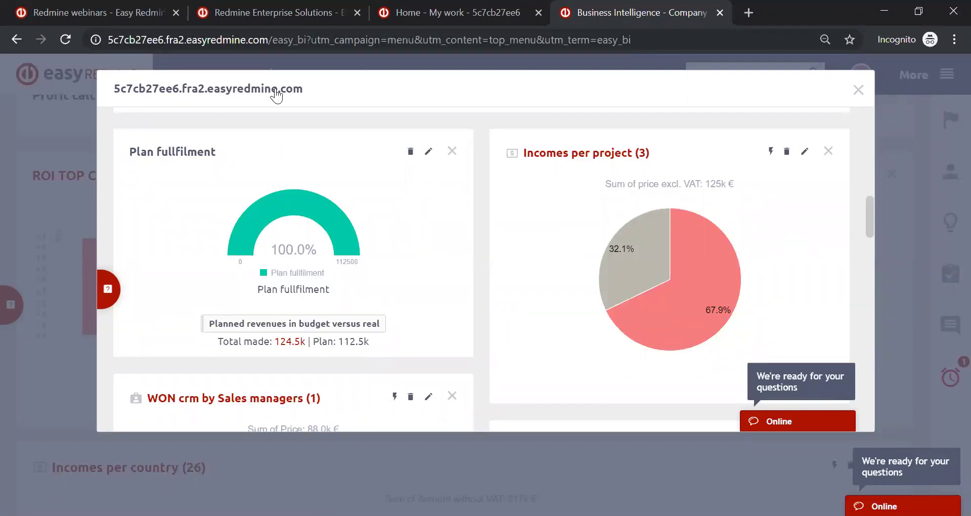
Step: Switch to the Easy Redmine website and read the Easy Redmine 2019 page's new features released in October and May 2019
click(270, 6)
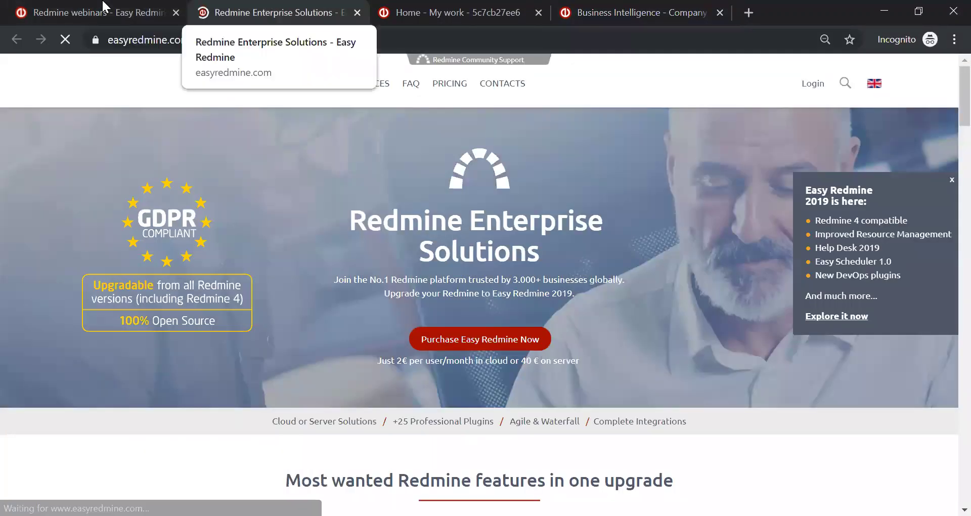
click(99, 7)
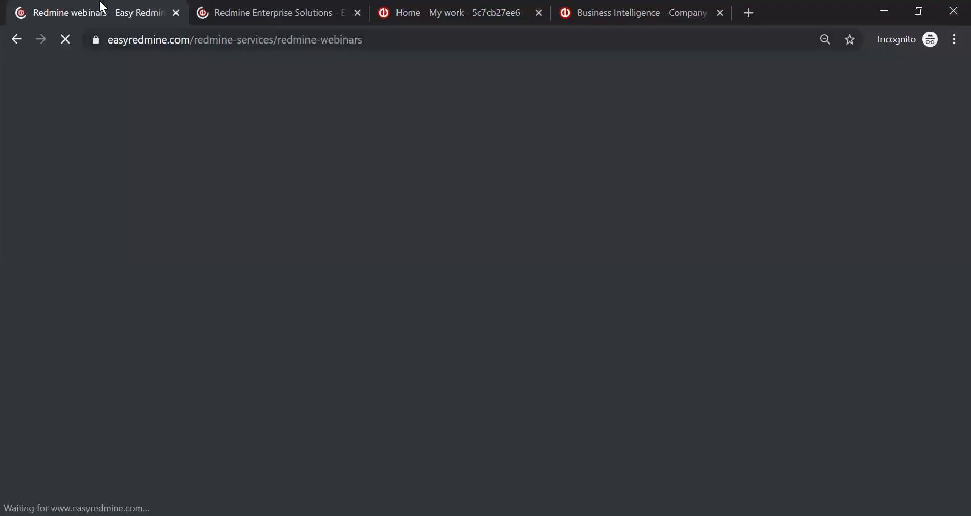
click(282, 7)
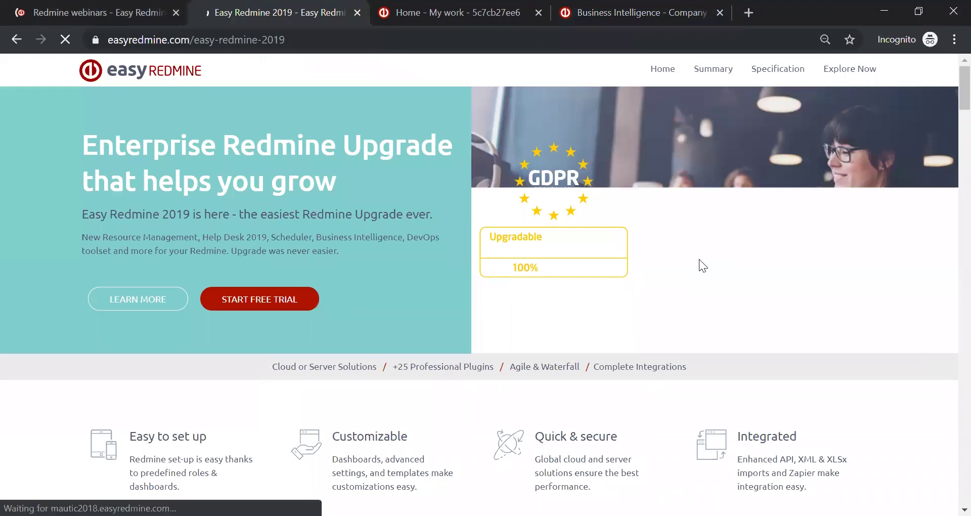
scroll(700, 261, down, 7)
scroll(700, 260, down, 6)
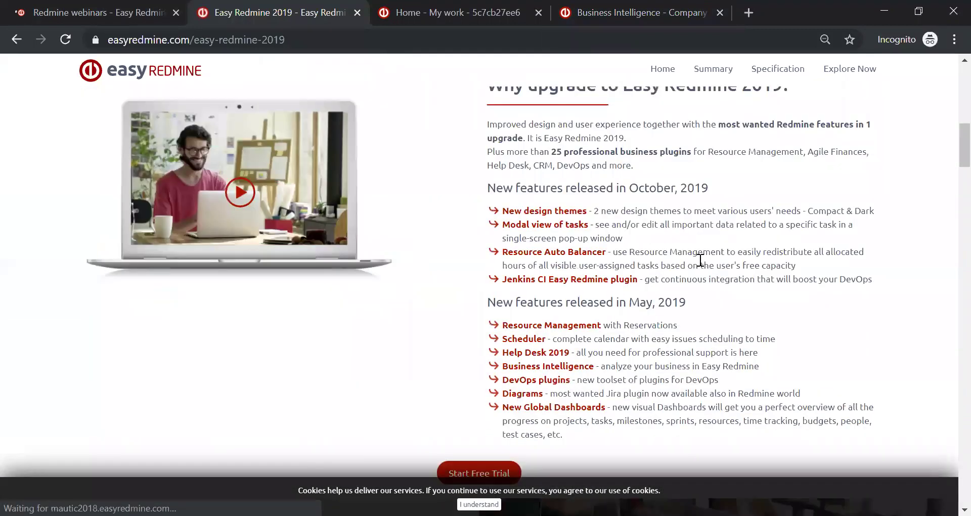
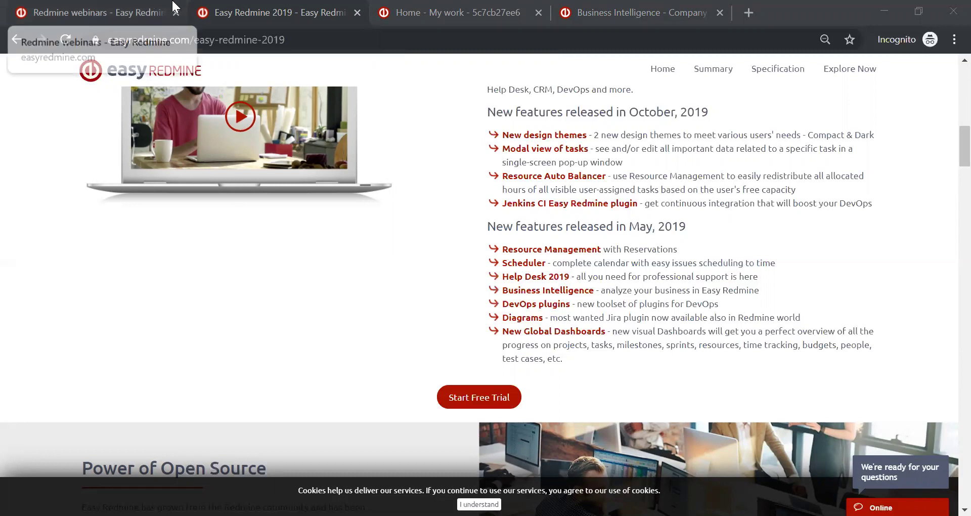
Step: Return to the trial's My work page, advance the onboarding to step 2, and open the trial settings for domain and demo data
key(ctrl+Tab)
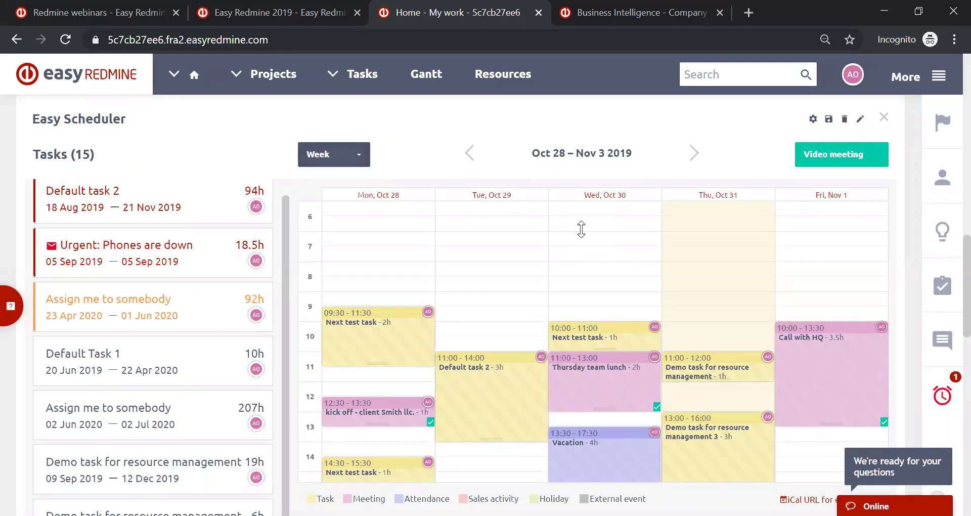
scroll(580, 229, up, 15)
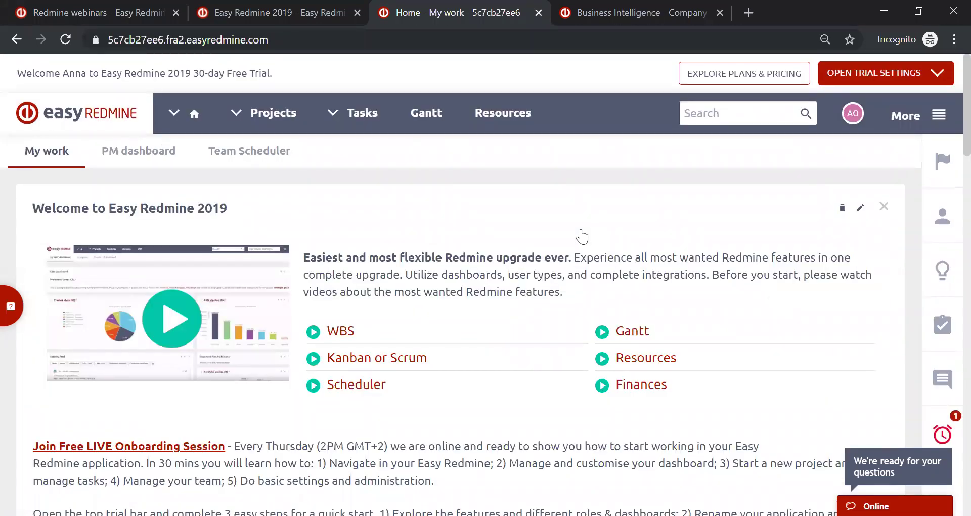
click(873, 76)
click(287, 326)
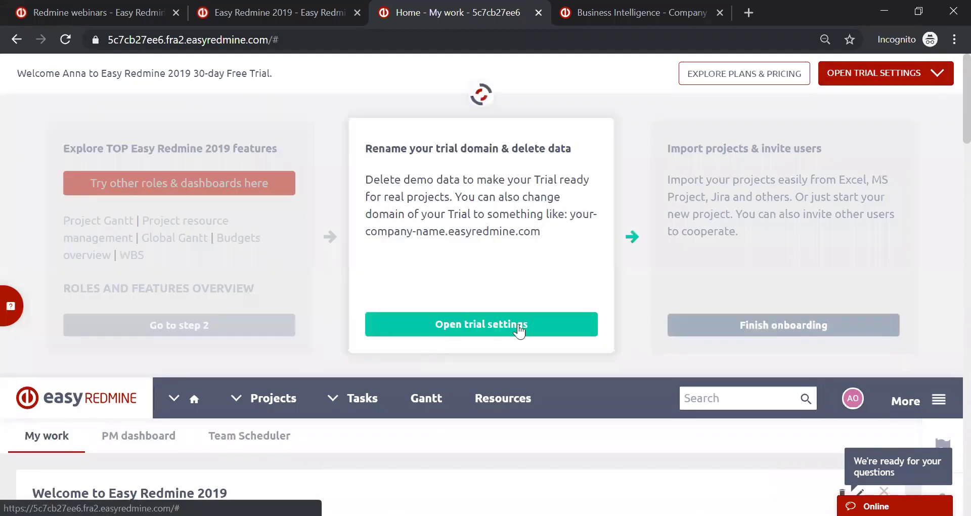
click(520, 330)
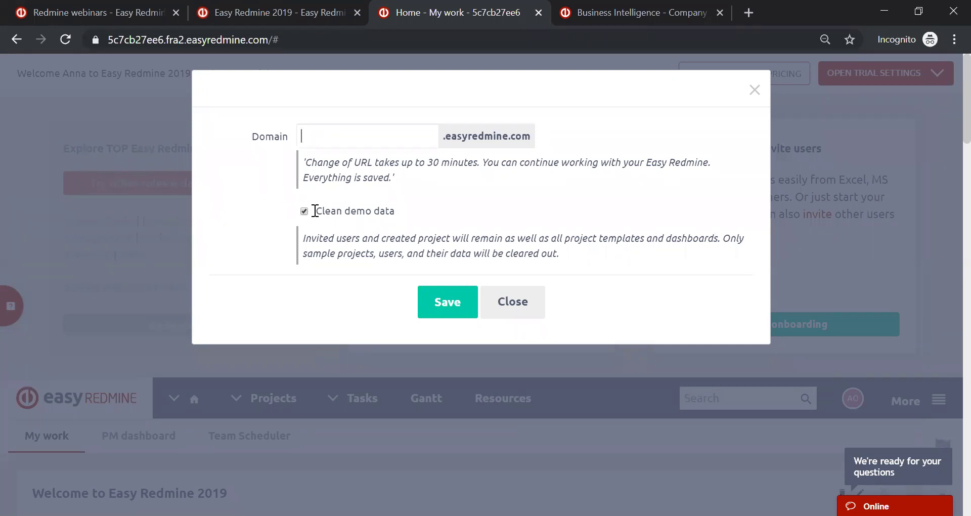
Step: Switch to the Easy Redmine website's services section and open the Onboarding session page
click(3, 6)
scroll(790, 261, up, 10)
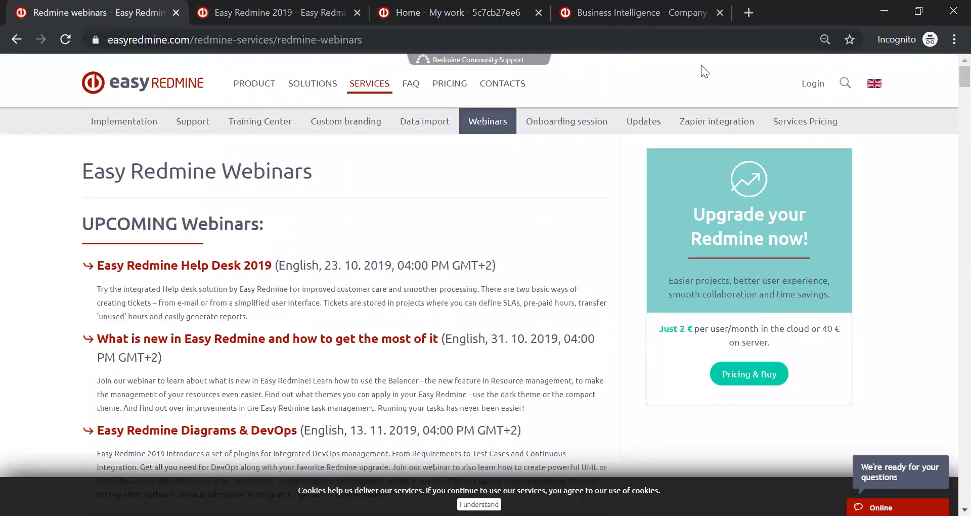
click(569, 124)
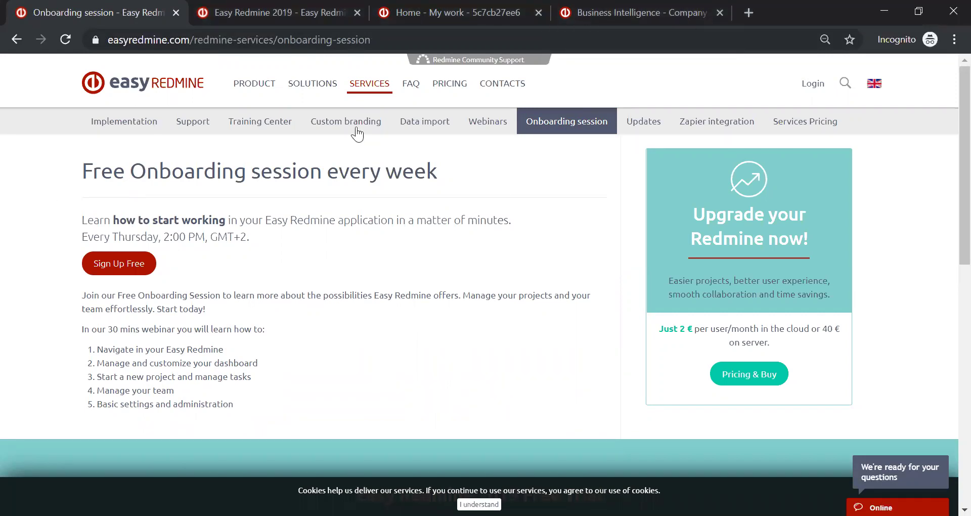
Step: Open the Webinars page under Services and look through the upcoming and past Easy Redmine webinars
click(380, 89)
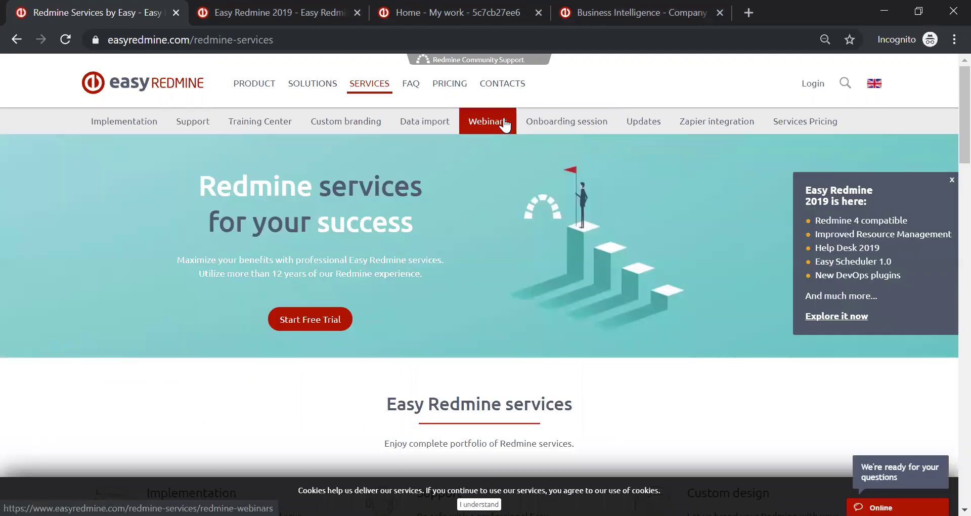
click(505, 124)
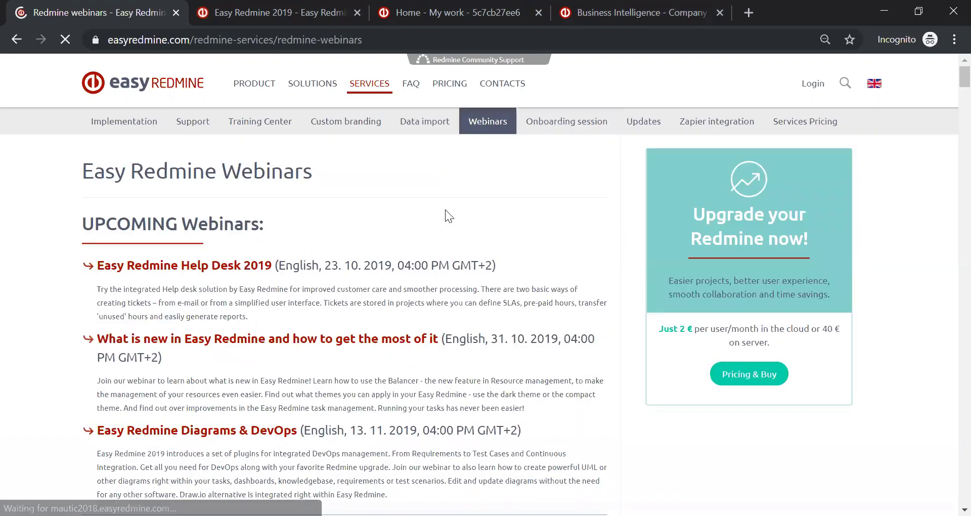
scroll(445, 210, down, 2)
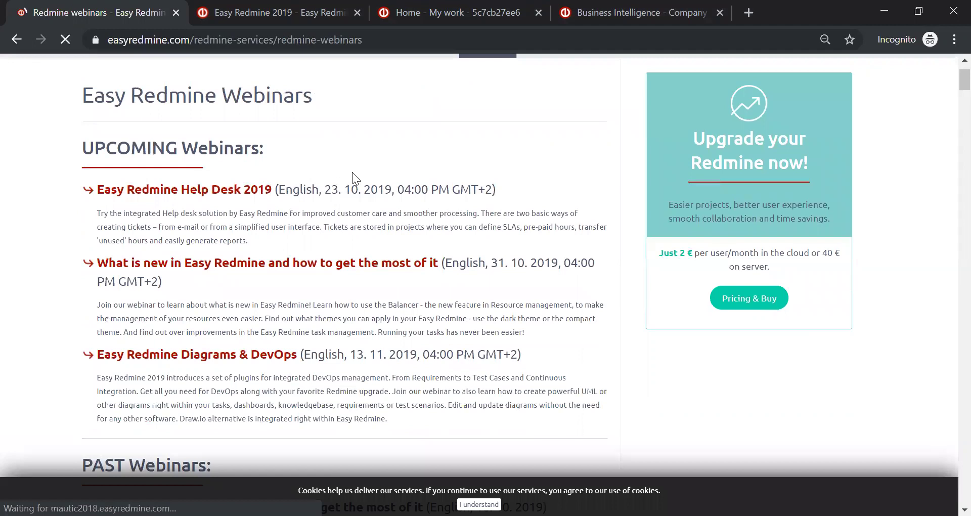
scroll(377, 159, down, 2)
scroll(377, 159, down, 6)
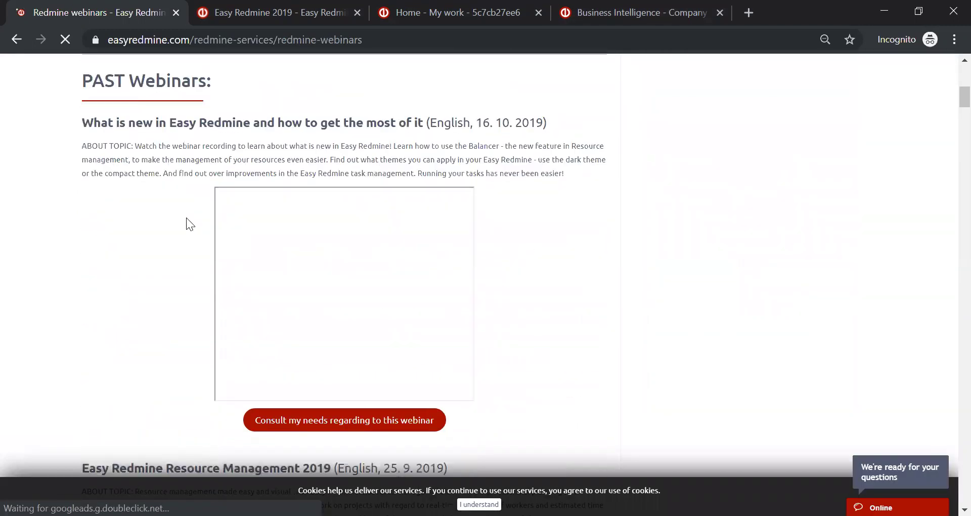
scroll(186, 218, down, 6)
scroll(181, 220, down, 6)
scroll(183, 220, down, 7)
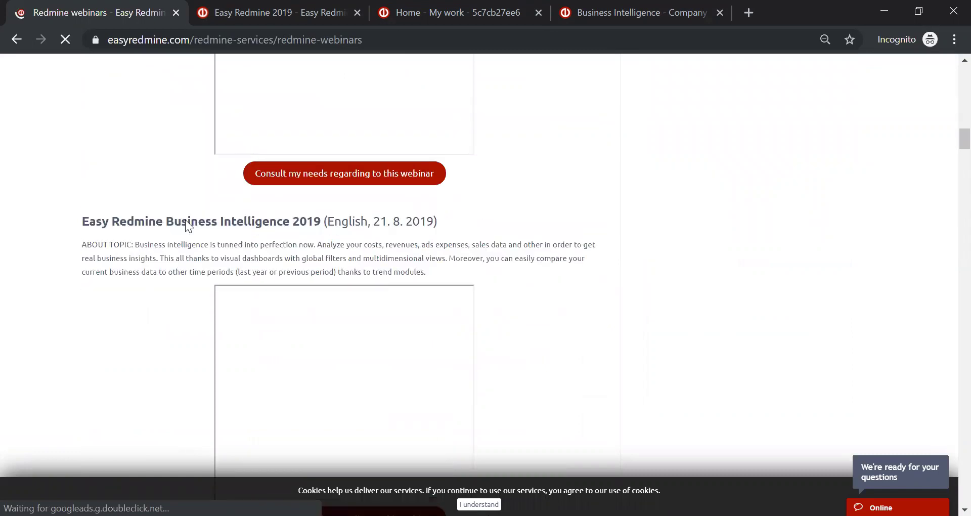
scroll(189, 235, down, 6)
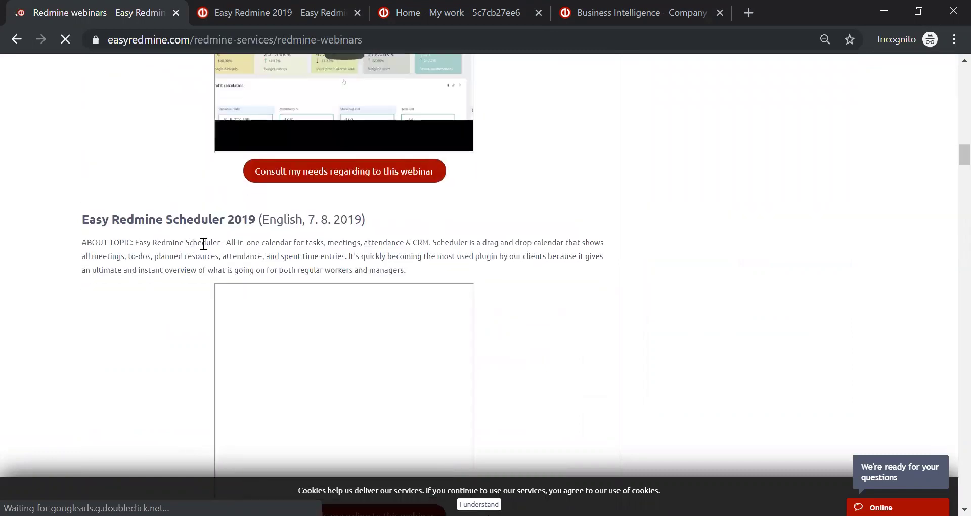
scroll(203, 263, down, 4)
scroll(204, 295, up, 20)
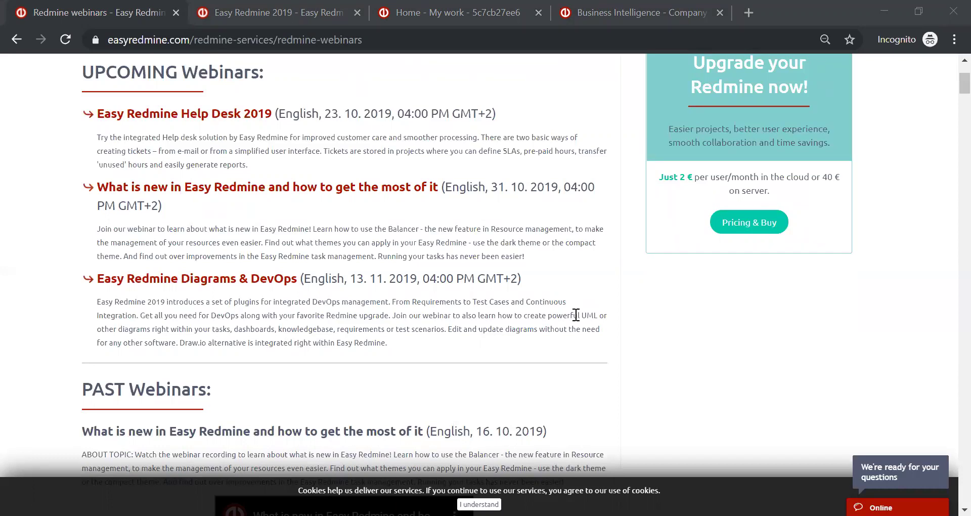
click(416, 6)
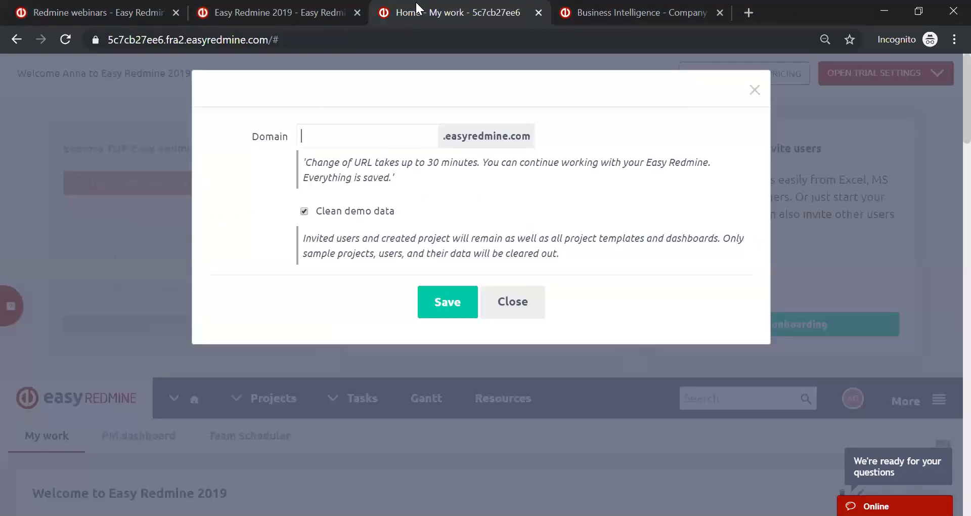
click(632, 11)
click(266, 6)
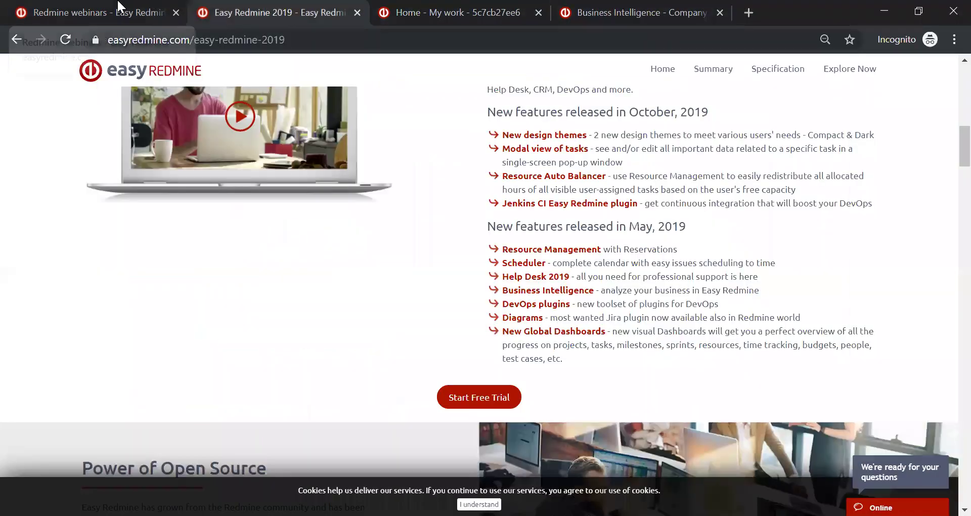
Step: Open the Easy Redmine website's Pricing page and compare the Small, Medium, Large team and Enterprise cloud plans
click(116, 15)
scroll(456, 267, up, 3)
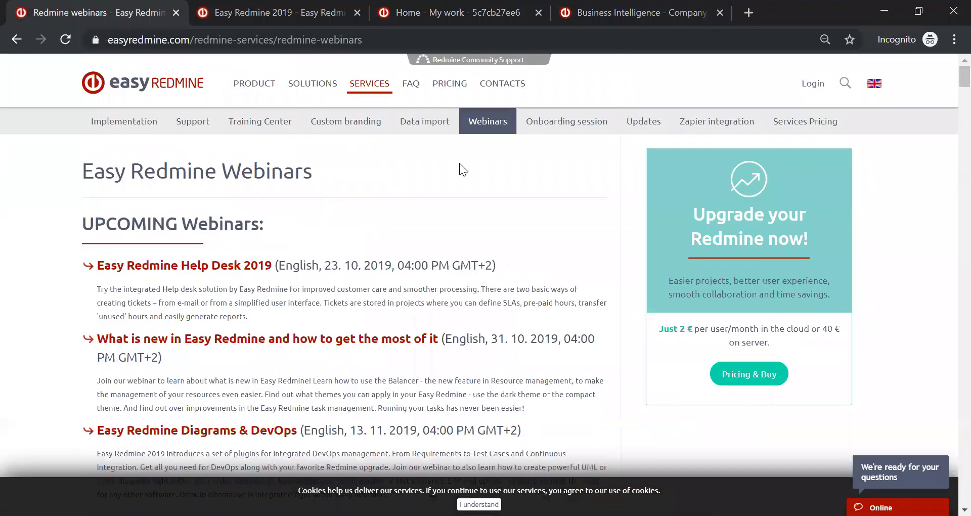
click(450, 84)
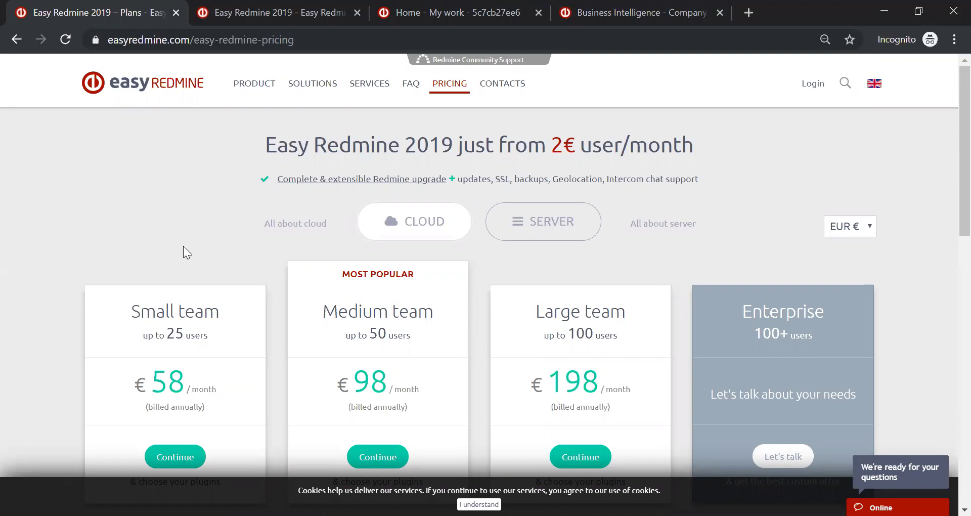
scroll(148, 210, down, 3)
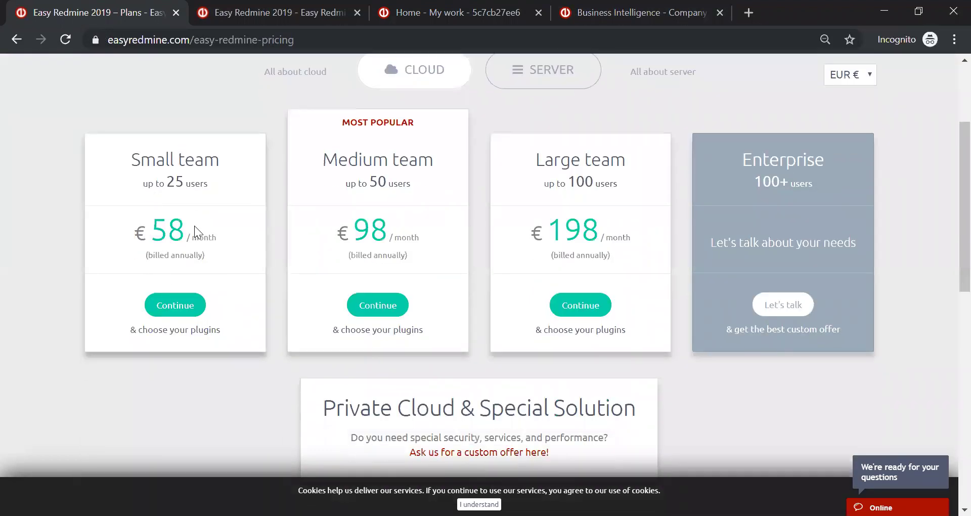
Step: Continue with the Small team cloud plan and examine its order summary, plugin bundles and additional plugins
click(173, 306)
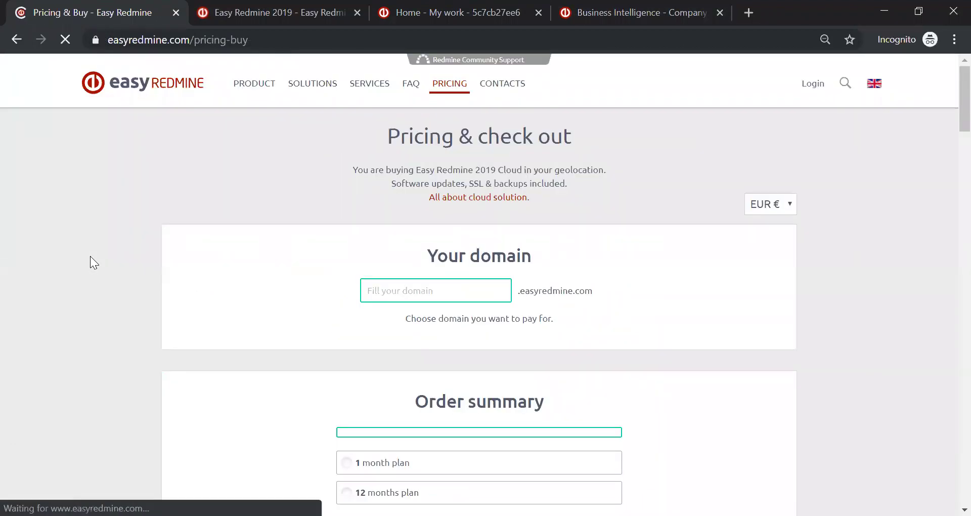
scroll(253, 314, down, 5)
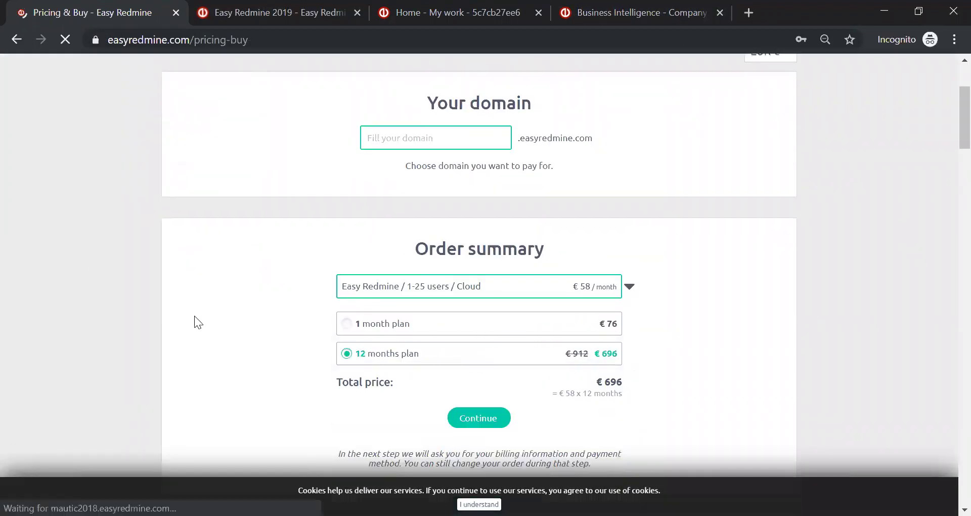
scroll(195, 321, down, 1)
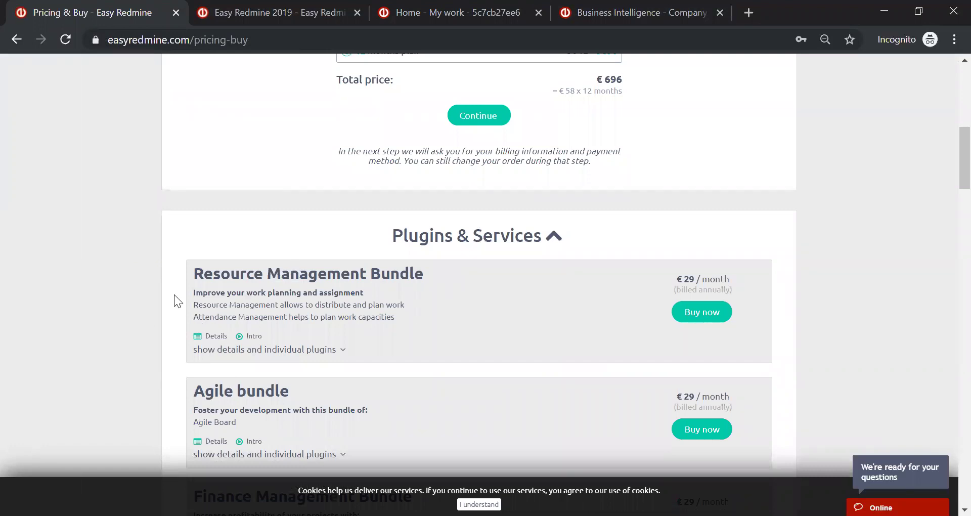
scroll(174, 298, down, 5)
scroll(165, 355, down, 3)
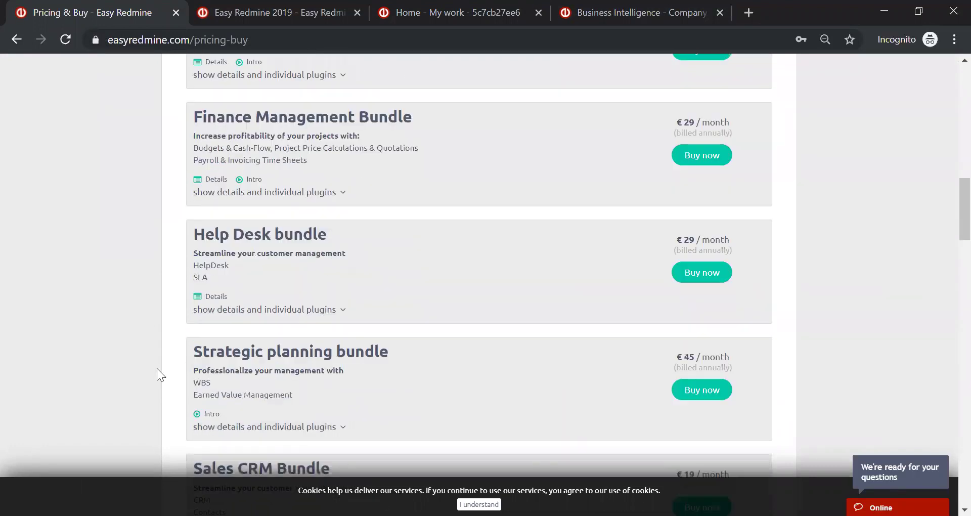
scroll(157, 369, down, 9)
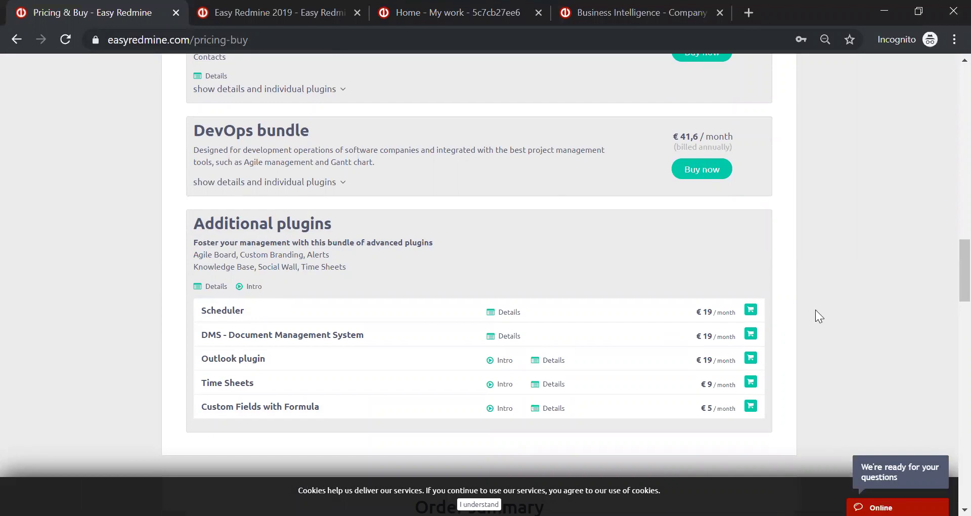
Step: Review the checkout's order summary with the 1 month and 12 months plans and look over the plugin bundles again
drag(948, 253, 945, 113)
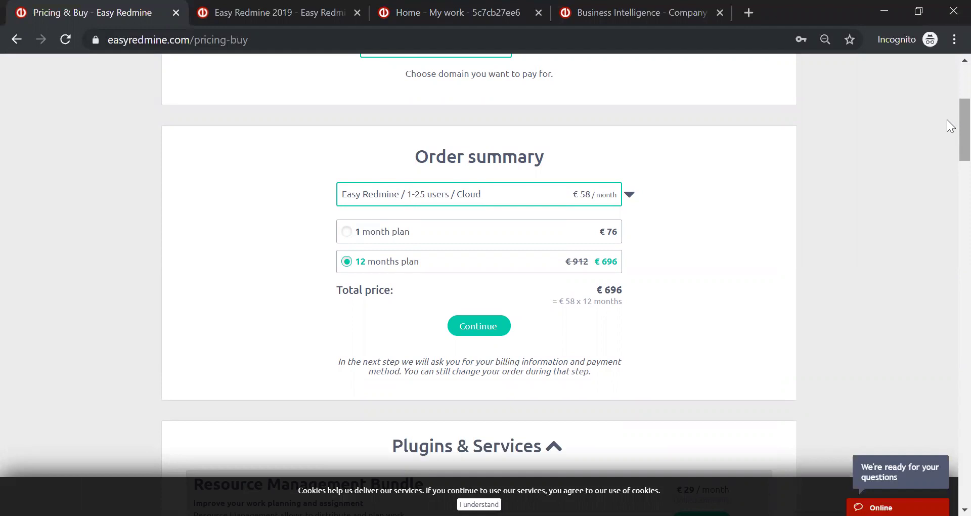
scroll(951, 137, down, 1)
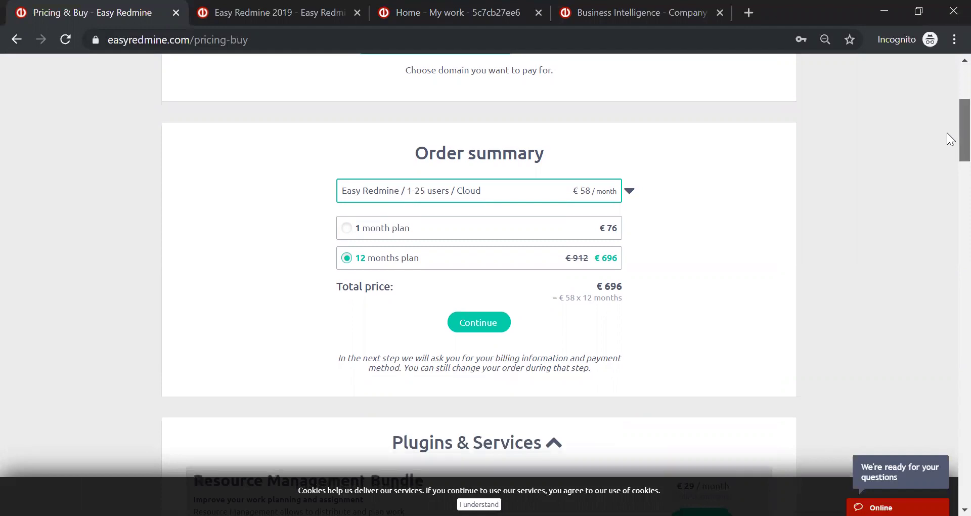
scroll(951, 139, down, 20)
scroll(952, 139, up, 10)
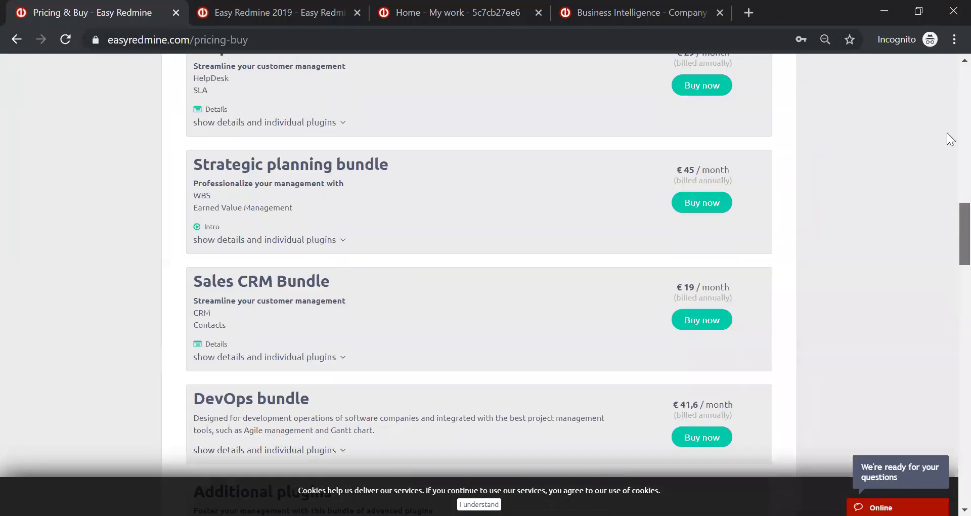
scroll(951, 139, up, 18)
scroll(946, 116, down, 2)
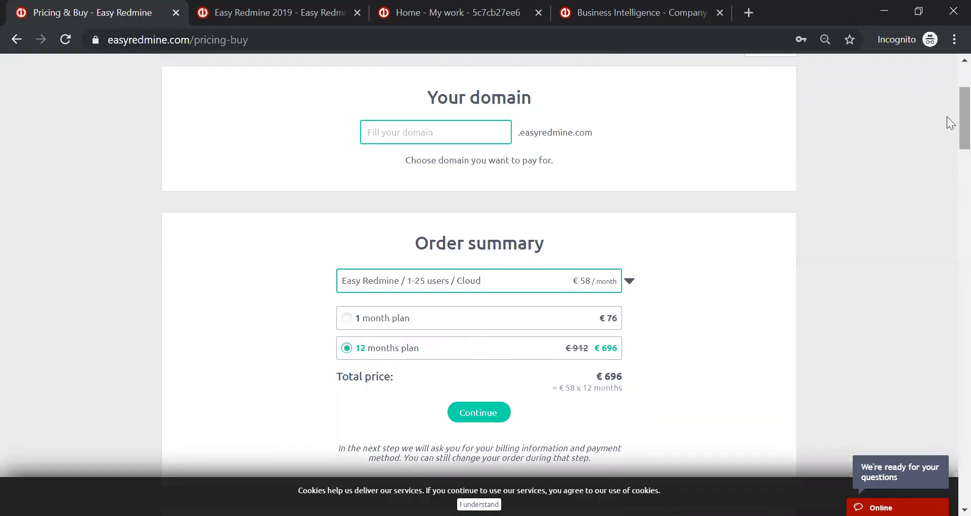
Step: Look over the checkout's billing form and payment methods, and return to the trial's domain and demo data settings
scroll(947, 122, down, 12)
scroll(940, 374, down, 15)
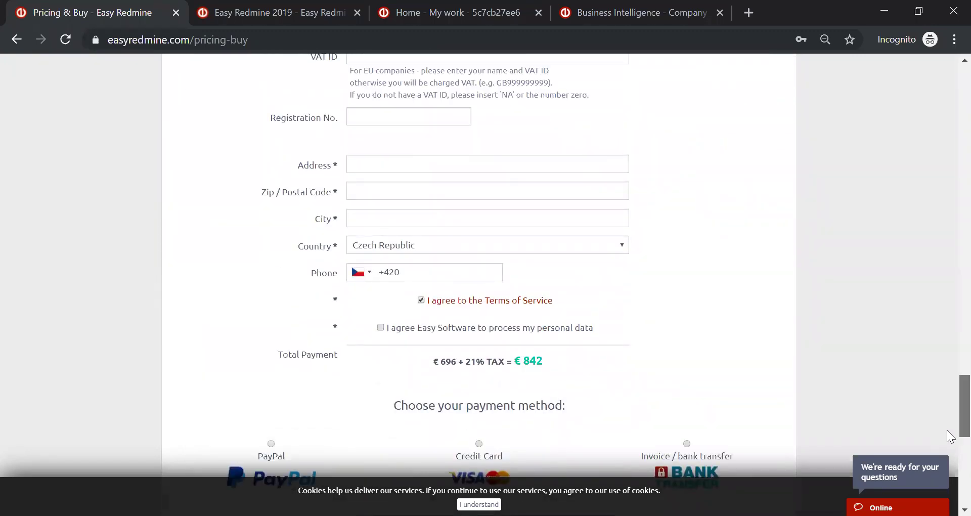
scroll(947, 440, down, 7)
scroll(947, 395, up, 10)
scroll(947, 331, up, 20)
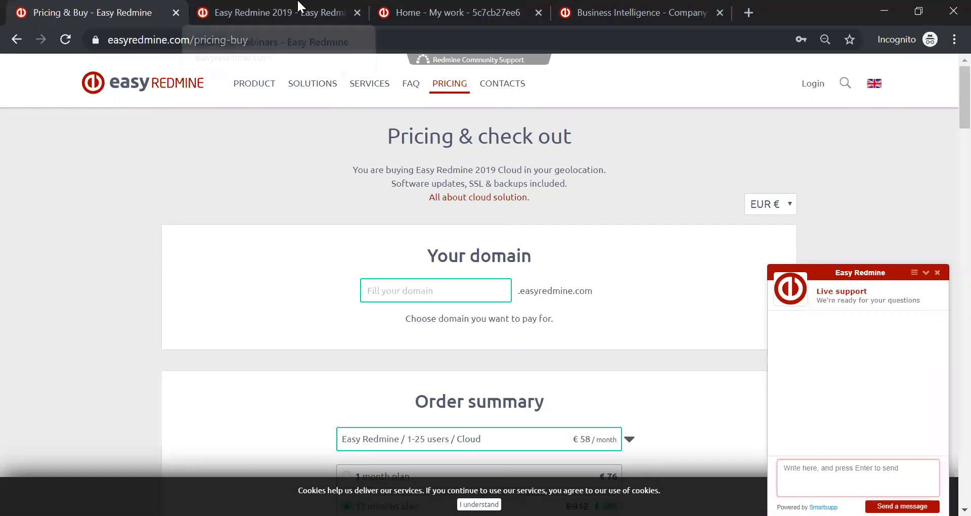
click(425, 6)
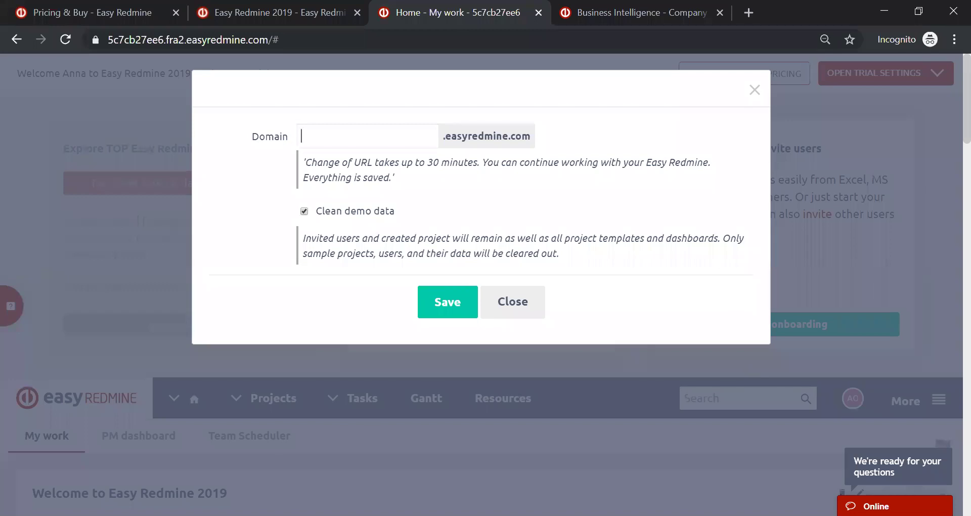